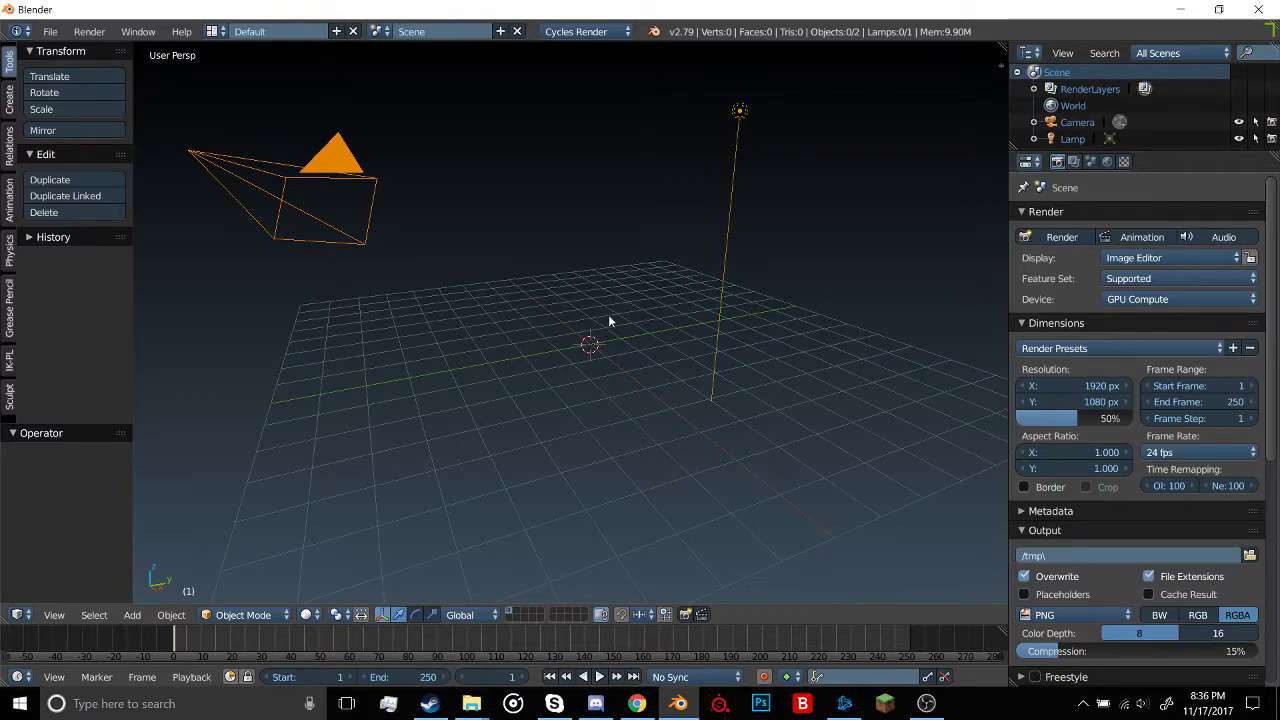
# Add a UV sphere to the scene
pyautogui.hotkey('shift', 'a')
pyautogui.moveTo(603, 317)
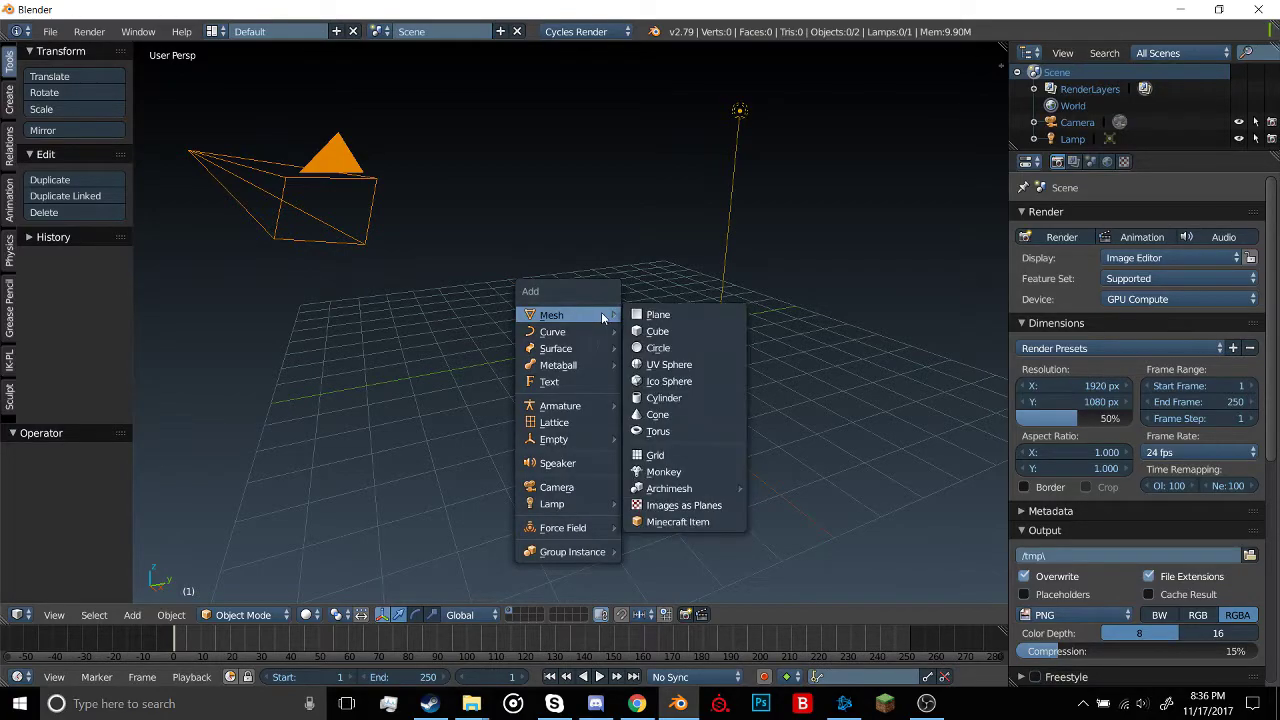
pyautogui.click(670, 364)
pyautogui.scroll(2, 655, 395)
pyautogui.moveTo(673, 388); pyautogui.dragTo(632, 330, button='middle')
pyautogui.moveTo(712, 352); pyautogui.dragTo(607, 300, button='middle')
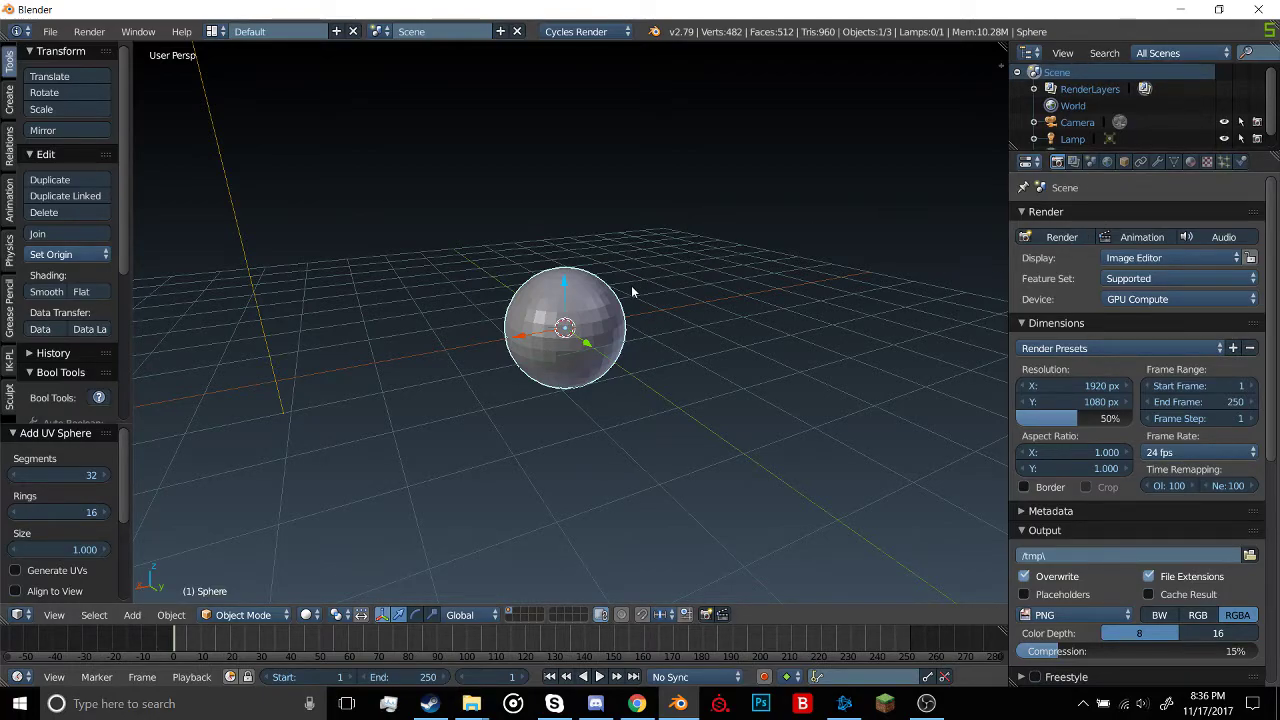
# Add a Subdivision Surface modifier to the sphere with view and render subdivisions both set to 3
pyautogui.click(1156, 162)
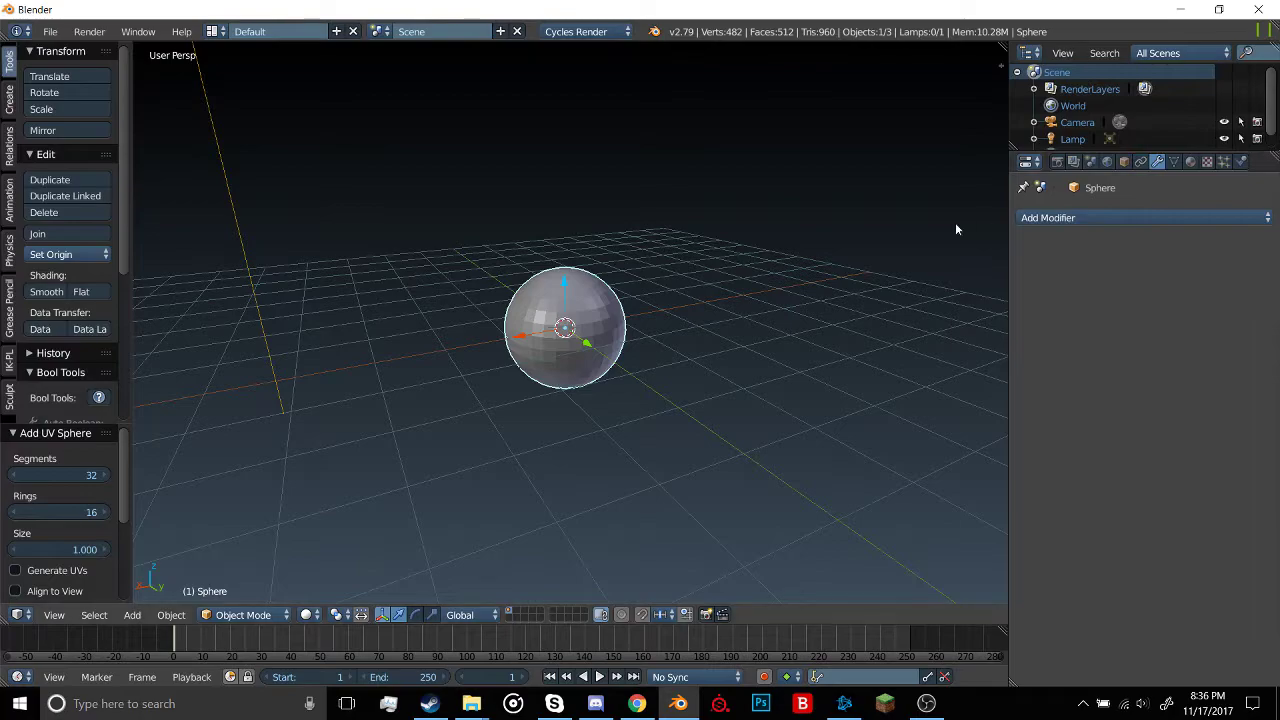
pyautogui.click(1064, 217)
pyautogui.hotkey('ctrl', '3')
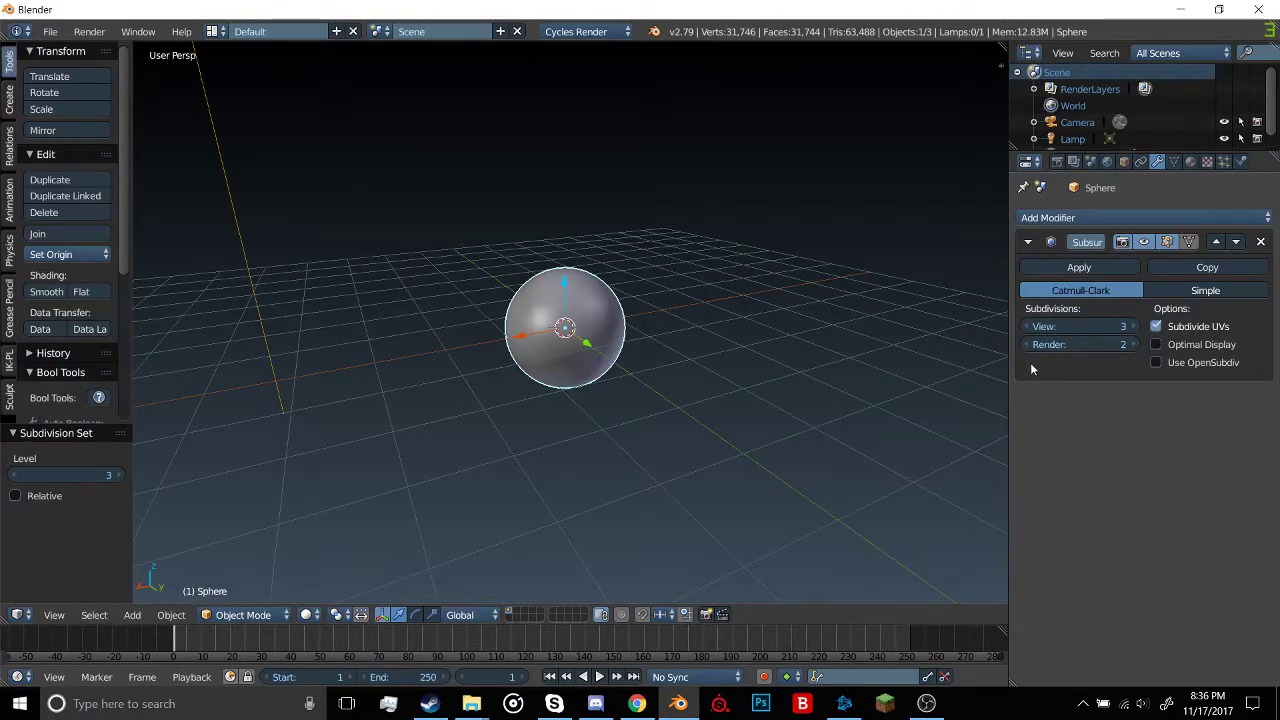
pyautogui.scroll(5, 739, 342)
pyautogui.scroll(-1, 740, 362)
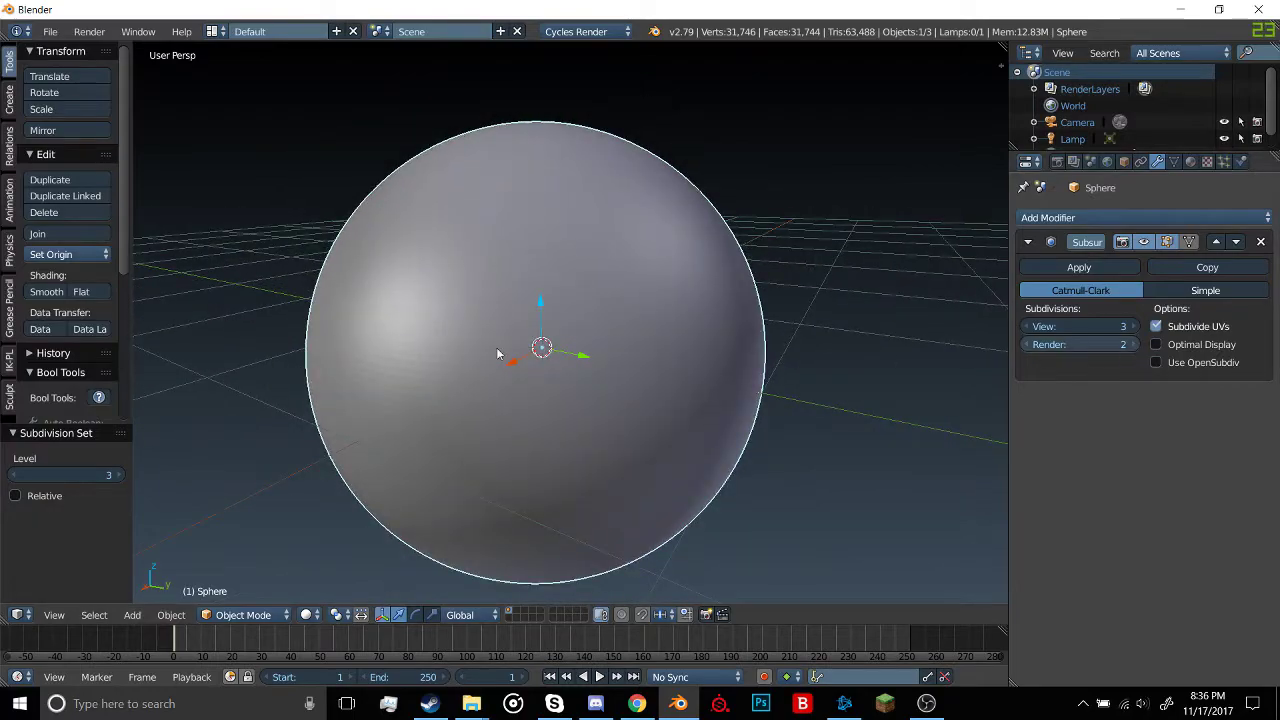
pyautogui.scroll(-2, 466, 347)
pyautogui.click(1134, 344)
pyautogui.moveTo(680, 353); pyautogui.dragTo(525, 351, button='middle')
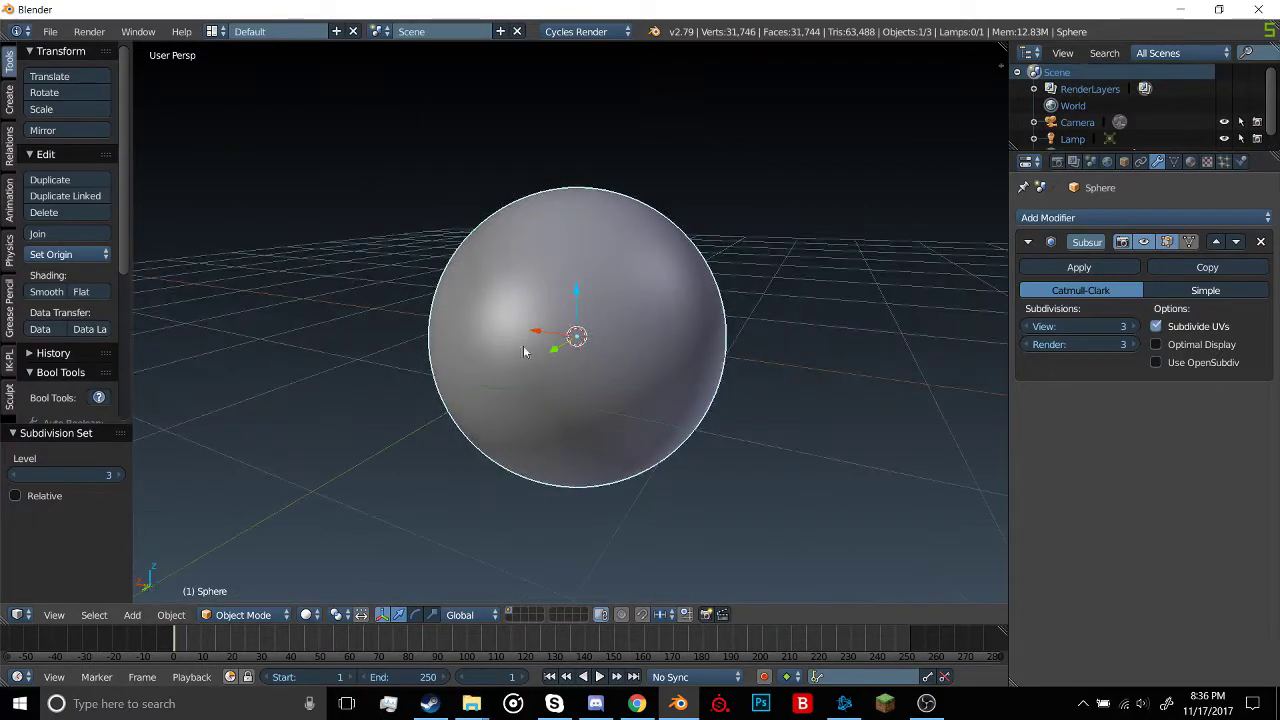
# Shade the sphere smooth and apply its Subdivision Surface modifier
pyautogui.click(64, 293)
pyautogui.scroll(-1, 440, 333)
pyautogui.moveTo(440, 333); pyautogui.dragTo(823, 309, button='middle')
pyautogui.click(1079, 267)
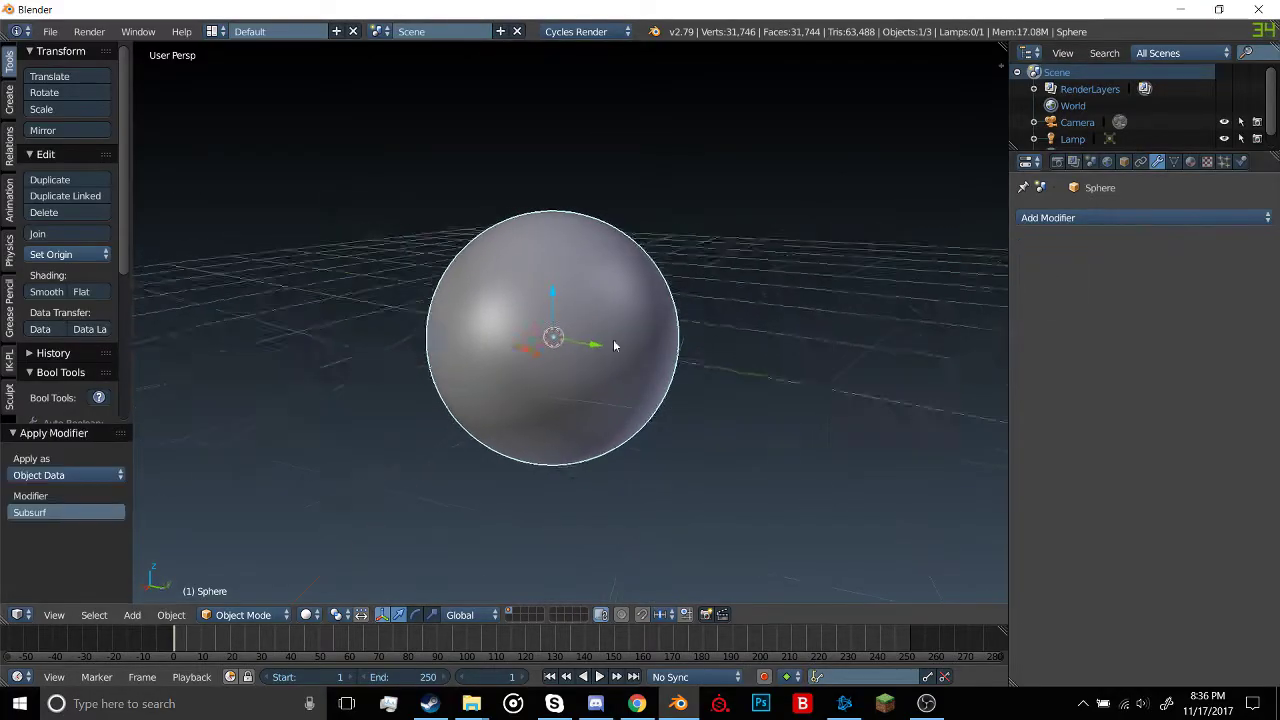
# Examine the sphere's subdivided mesh in wireframe and solid display from several angles
pyautogui.scroll(4, 491, 351)
pyautogui.moveTo(603, 343)
pyautogui.mouseDown(button='middle')
pyautogui.moveTo(490, 351)
pyautogui.moveTo(880, 373)
pyautogui.mouseUp(button='middle')
pyautogui.press('z')
pyautogui.press('z')
pyautogui.scroll(-6, 754, 361)
pyautogui.scroll(2, 582, 373)
pyautogui.scroll(1, 560, 398)
pyautogui.moveTo(560, 398); pyautogui.dragTo(602, 427, button='middle')
pyautogui.scroll(-5, 602, 427)
pyautogui.moveTo(520, 427); pyautogui.dragTo(564, 431, button='middle')
pyautogui.scroll(3, 564, 431)
# Switch the sphere from Object Mode to Sculpt Mode
pyautogui.click(271, 619)
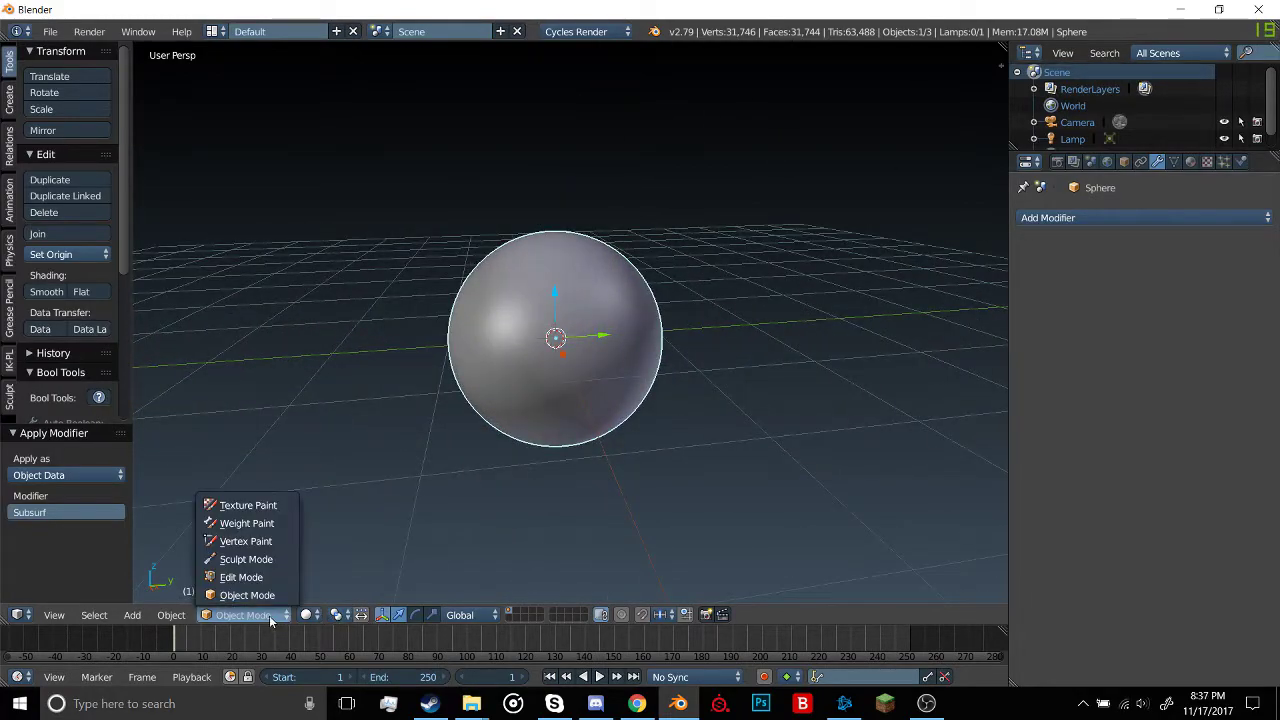
pyautogui.click(306, 615)
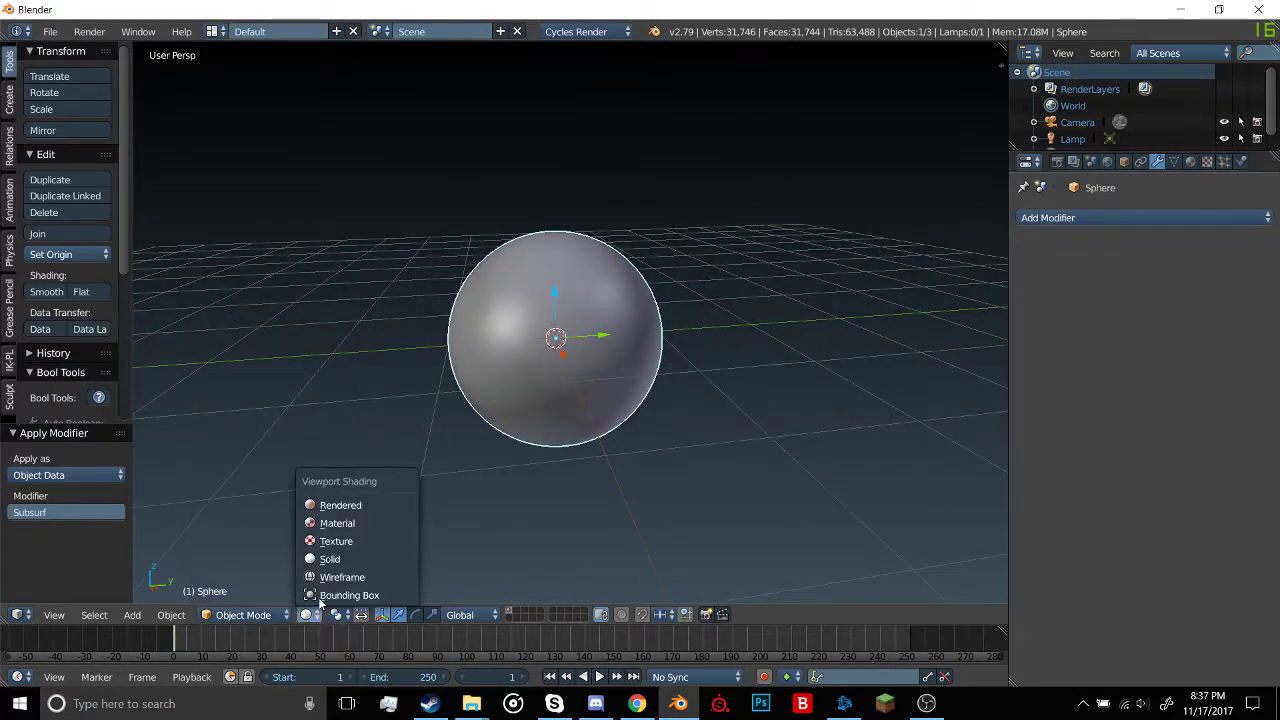
pyautogui.click(257, 616)
pyautogui.click(263, 560)
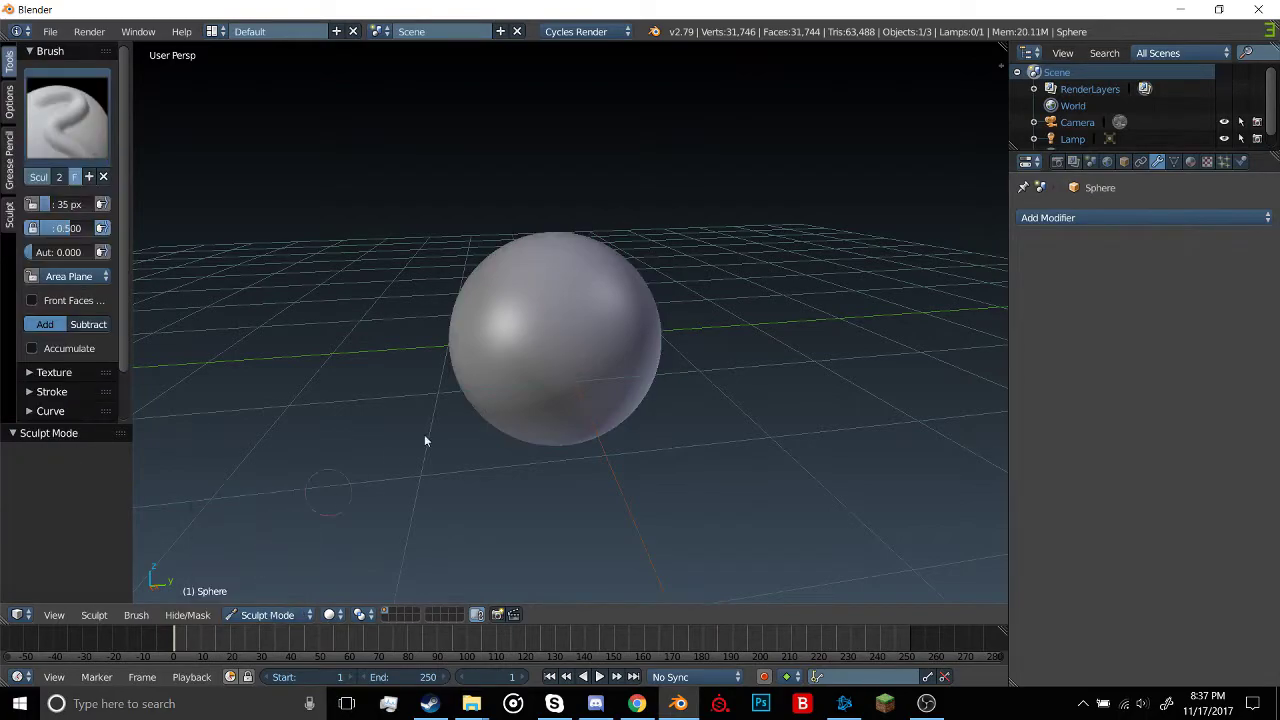
# Try the Flatten/Contrast brush on the sphere's surface and switch back to the SculptDraw brush
pyautogui.click(107, 146)
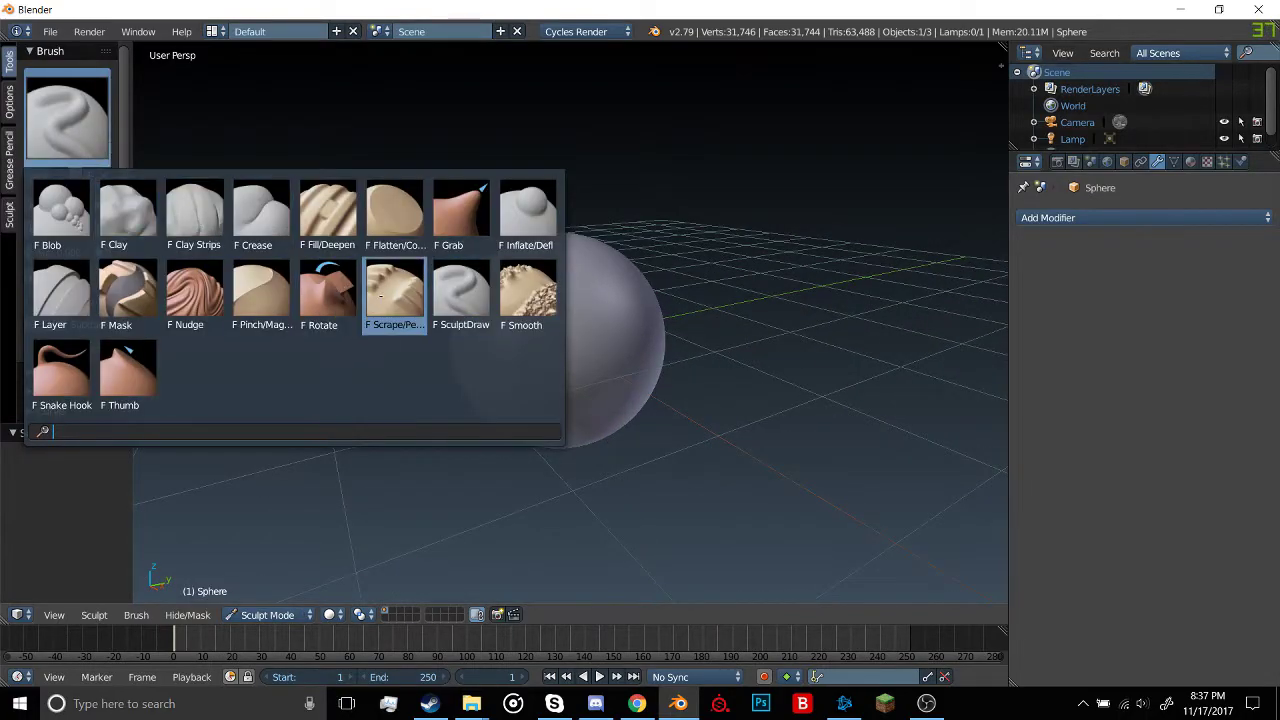
pyautogui.click(394, 212)
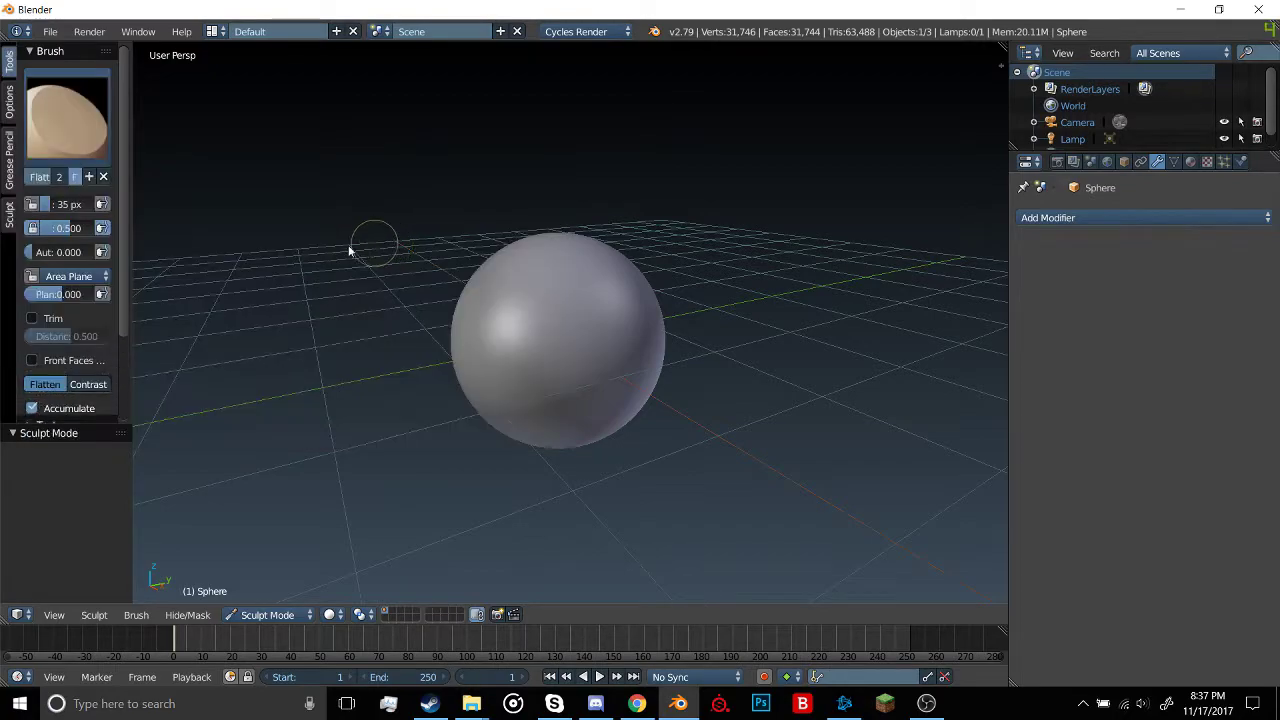
pyautogui.moveTo(551, 337); pyautogui.dragTo(601, 340)
pyautogui.click(88, 128)
pyautogui.click(437, 318)
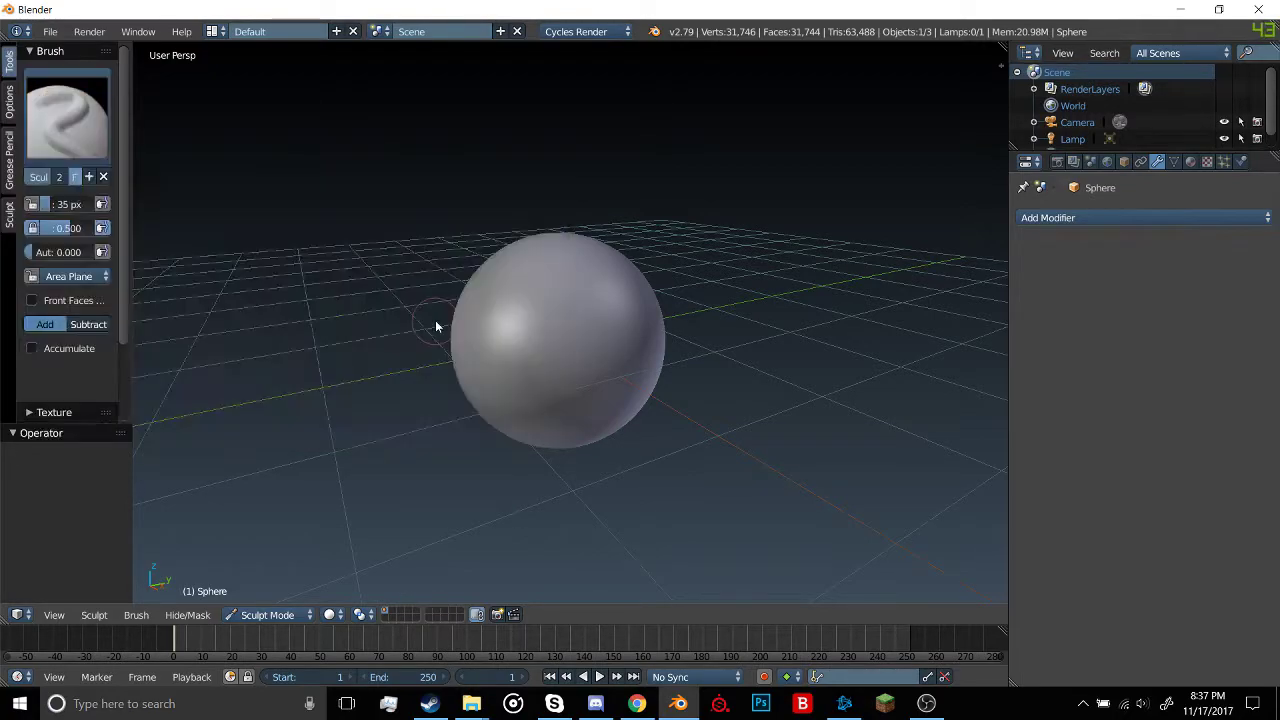
# Select the Scrape/Peaks brush, set its strength to 1.000 and enlarge its radius to 92 px
pyautogui.click(90, 131)
pyautogui.click(395, 292)
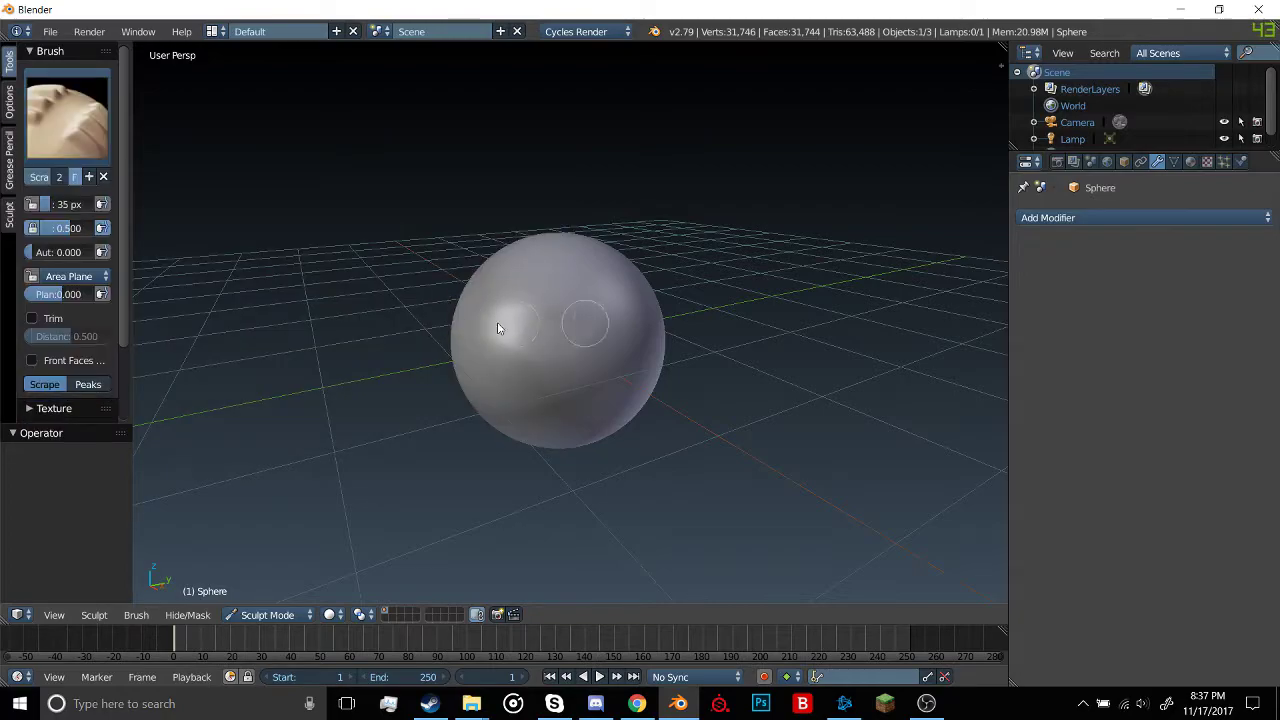
pyautogui.scroll(1, 500, 380)
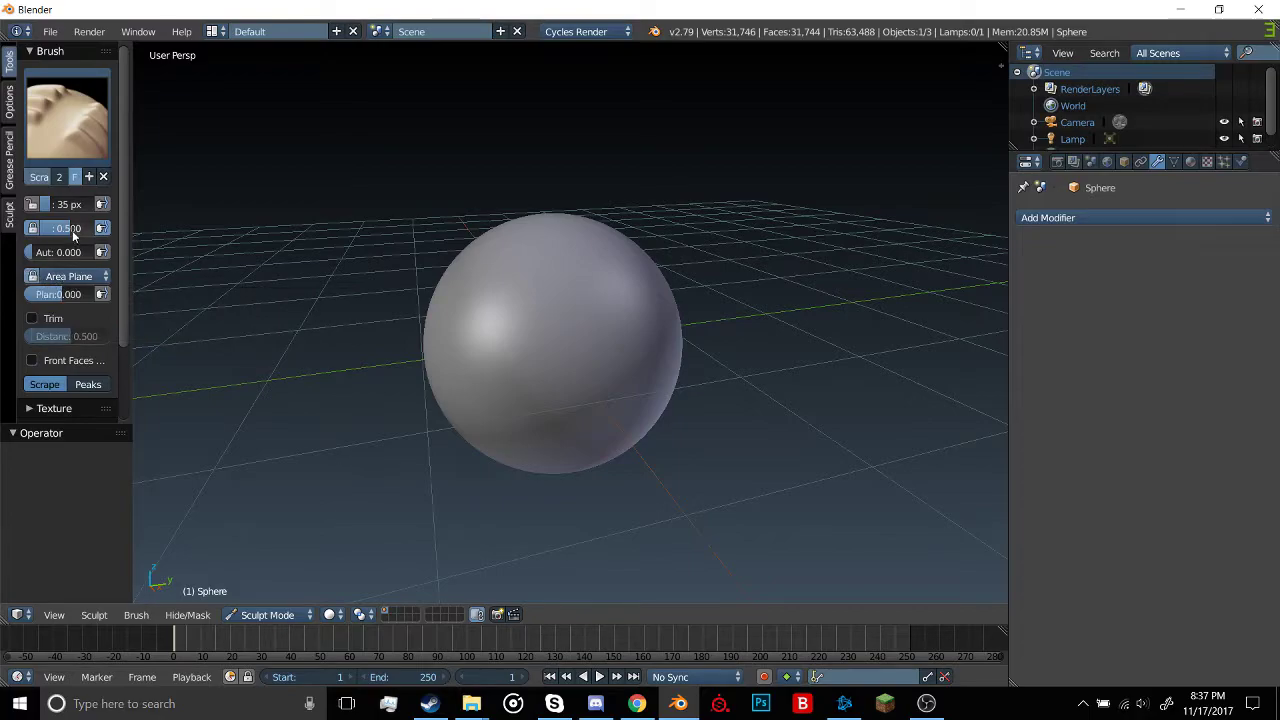
pyautogui.moveTo(72, 234); pyautogui.dragTo(112, 234)
pyautogui.scroll(3, 625, 414)
pyautogui.scroll(-3, 614, 414)
pyautogui.press(']')
pyautogui.press(']')
pyautogui.press(']')
pyautogui.press(']')
pyautogui.press(']')
pyautogui.press(']')
pyautogui.press(']')
pyautogui.press(']')
pyautogui.press(']')
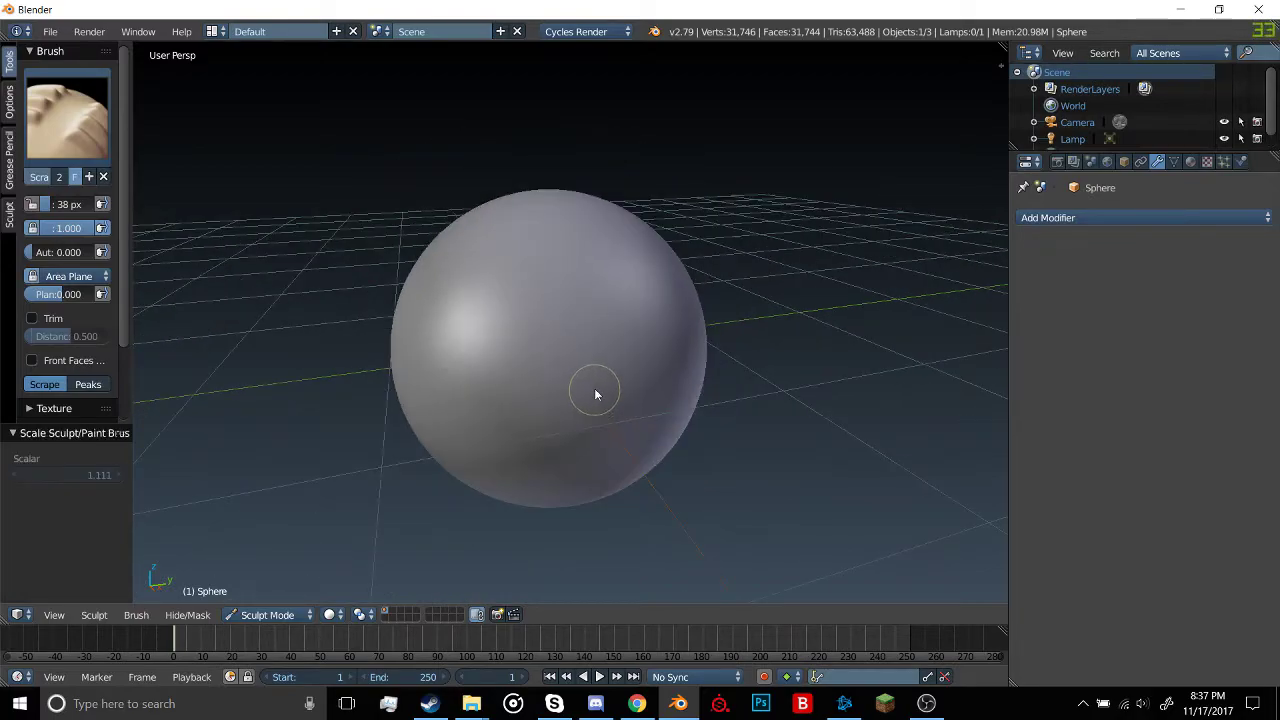
# Try scraping strokes across the sphere's front while enlarging the brush radius to 350 px
pyautogui.moveTo(541, 340); pyautogui.dragTo(476, 305)
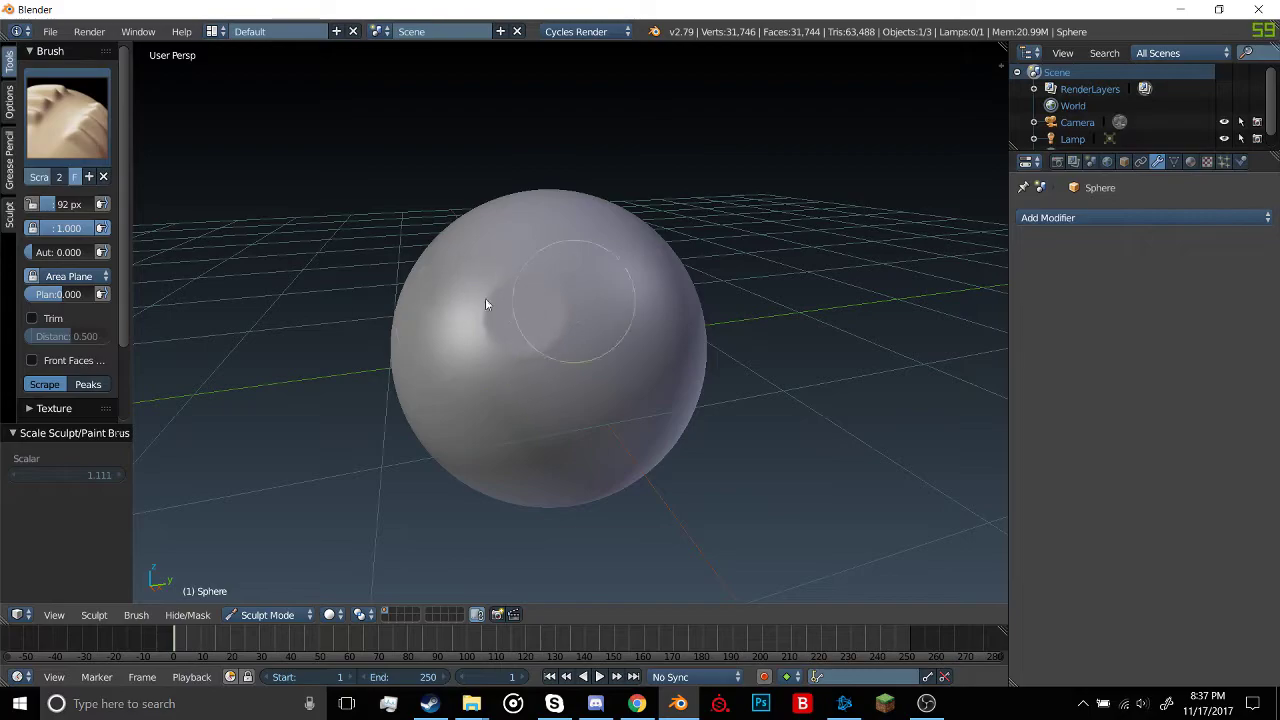
pyautogui.moveTo(447, 302)
pyautogui.mouseDown(button='middle')
pyautogui.moveTo(431, 323)
pyautogui.moveTo(520, 309)
pyautogui.moveTo(574, 337)
pyautogui.moveTo(527, 341)
pyautogui.mouseUp(button='middle')
pyautogui.press(']')
pyautogui.press(']')
pyautogui.press(']')
pyautogui.press(']')
pyautogui.press(']')
pyautogui.press(']')
pyautogui.press(']')
pyautogui.press(']')
pyautogui.press(']')
pyautogui.press(']')
pyautogui.press(']')
pyautogui.press(']')
pyautogui.press(']')
pyautogui.moveTo(537, 337)
pyautogui.mouseDown()
pyautogui.moveTo(551, 323)
pyautogui.moveTo(664, 306)
pyautogui.mouseUp()
pyautogui.moveTo(757, 263)
pyautogui.mouseDown(button='middle')
pyautogui.moveTo(600, 343)
pyautogui.moveTo(446, 332)
pyautogui.mouseUp(button='middle')
# Look through the Grease Pencil options and the sculpt brush's Symmetry/Lock settings
pyautogui.click(9, 162)
pyautogui.scroll(-4, 29, 350)
pyautogui.scroll(4, 48, 346)
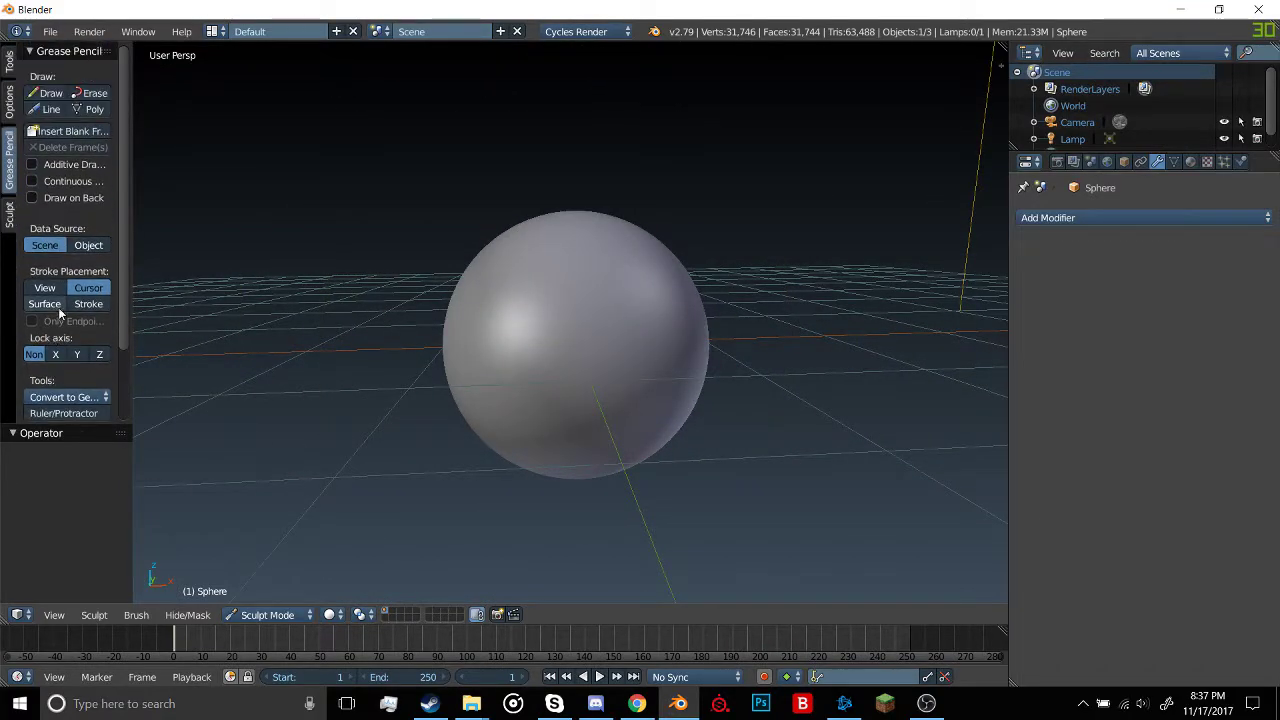
pyautogui.scroll(-3, 62, 308)
pyautogui.scroll(3, 49, 294)
pyautogui.click(9, 62)
pyautogui.scroll(-4, 86, 295)
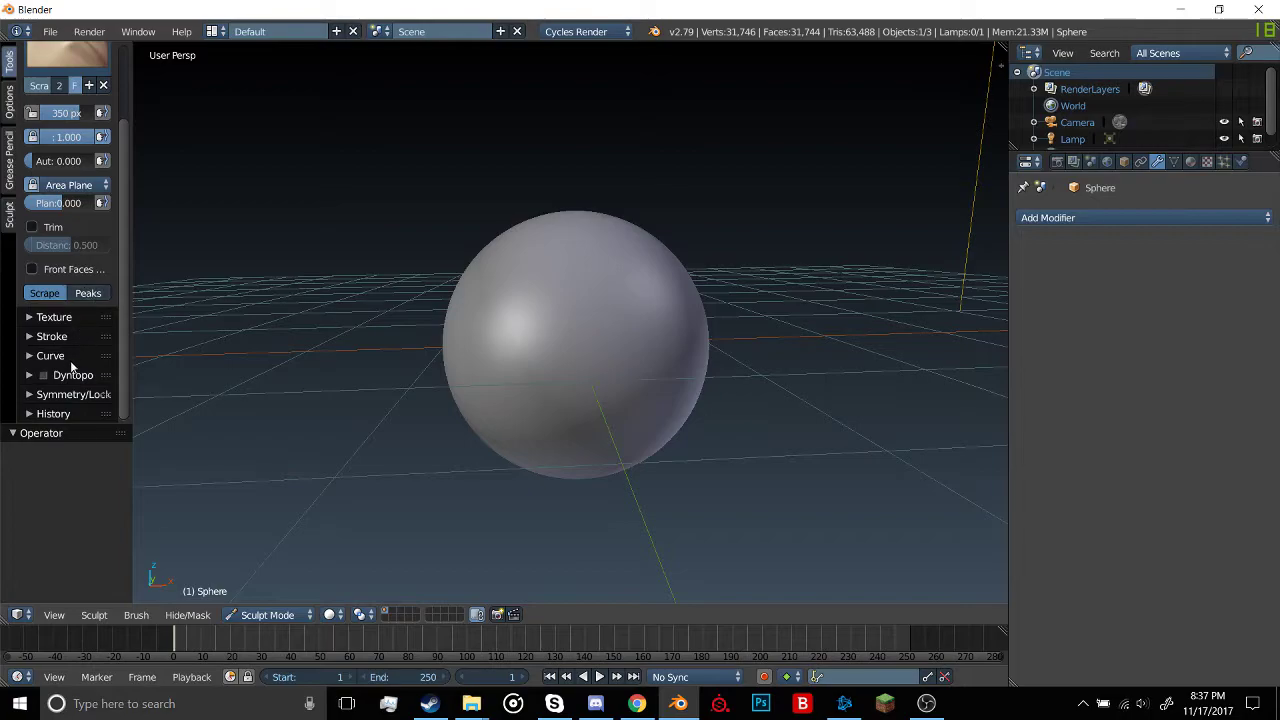
pyautogui.click(79, 398)
pyautogui.scroll(-4, 63, 387)
pyautogui.click(66, 240)
# Reduce the Scrape brush radius to 228 px and scrape the first large flat facets into the sphere
pyautogui.moveTo(464, 344); pyautogui.dragTo(568, 349, button='middle')
pyautogui.scroll(-1, 568, 349)
pyautogui.scroll(1, 568, 349)
pyautogui.press('[')
pyautogui.press('[')
pyautogui.press('[')
pyautogui.press('[')
pyautogui.moveTo(566, 336)
pyautogui.mouseDown()
pyautogui.moveTo(563, 322)
pyautogui.moveTo(442, 299)
pyautogui.moveTo(651, 337)
pyautogui.mouseUp()
pyautogui.moveTo(651, 337)
pyautogui.mouseDown(button='middle')
pyautogui.moveTo(583, 343)
pyautogui.moveTo(583, 360)
pyautogui.mouseUp(button='middle')
pyautogui.moveTo(583, 360); pyautogui.dragTo(684, 324)
pyautogui.moveTo(604, 344); pyautogui.dragTo(582, 412, button='middle')
pyautogui.moveTo(545, 305)
pyautogui.mouseDown()
pyautogui.moveTo(617, 307)
pyautogui.moveTo(668, 236)
pyautogui.mouseUp()
pyautogui.moveTo(550, 348); pyautogui.dragTo(600, 315, button='middle')
# Scrape more flat facets next to the first ones, extending them down the sphere's side
pyautogui.scroll(-4, 600, 315)
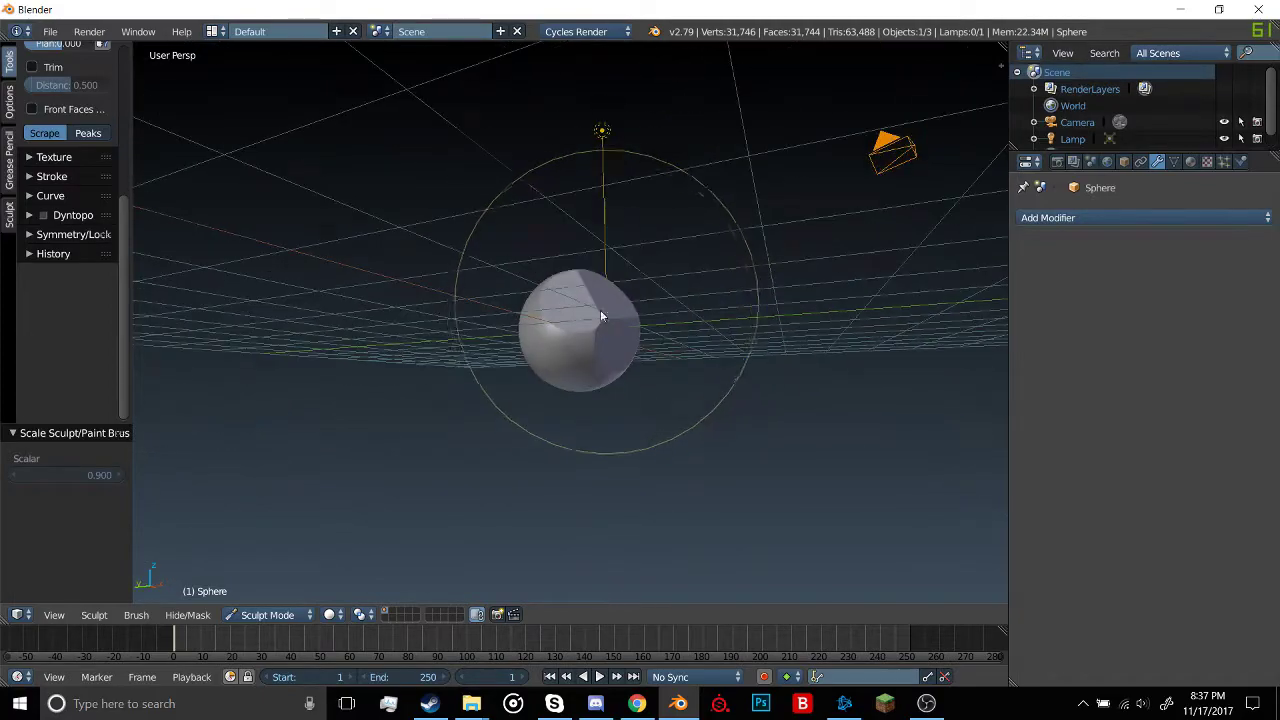
pyautogui.moveTo(600, 315)
pyautogui.mouseDown()
pyautogui.moveTo(537, 352)
pyautogui.moveTo(493, 334)
pyautogui.mouseUp()
pyautogui.moveTo(428, 379)
pyautogui.mouseDown(button='middle')
pyautogui.moveTo(467, 391)
pyautogui.moveTo(583, 324)
pyautogui.mouseUp(button='middle')
pyautogui.scroll(3, 583, 324)
pyautogui.moveTo(586, 326)
pyautogui.mouseDown()
pyautogui.moveTo(574, 372)
pyautogui.moveTo(469, 360)
pyautogui.moveTo(654, 360)
pyautogui.mouseUp()
pyautogui.moveTo(654, 360)
pyautogui.mouseDown(button='middle')
pyautogui.moveTo(686, 337)
pyautogui.moveTo(603, 357)
pyautogui.mouseUp(button='middle')
pyautogui.moveTo(510, 339); pyautogui.dragTo(543, 318, button='middle')
pyautogui.scroll(2, 543, 318)
pyautogui.moveTo(516, 325)
pyautogui.mouseDown()
pyautogui.moveTo(497, 391)
pyautogui.moveTo(577, 368)
pyautogui.moveTo(516, 420)
pyautogui.mouseUp()
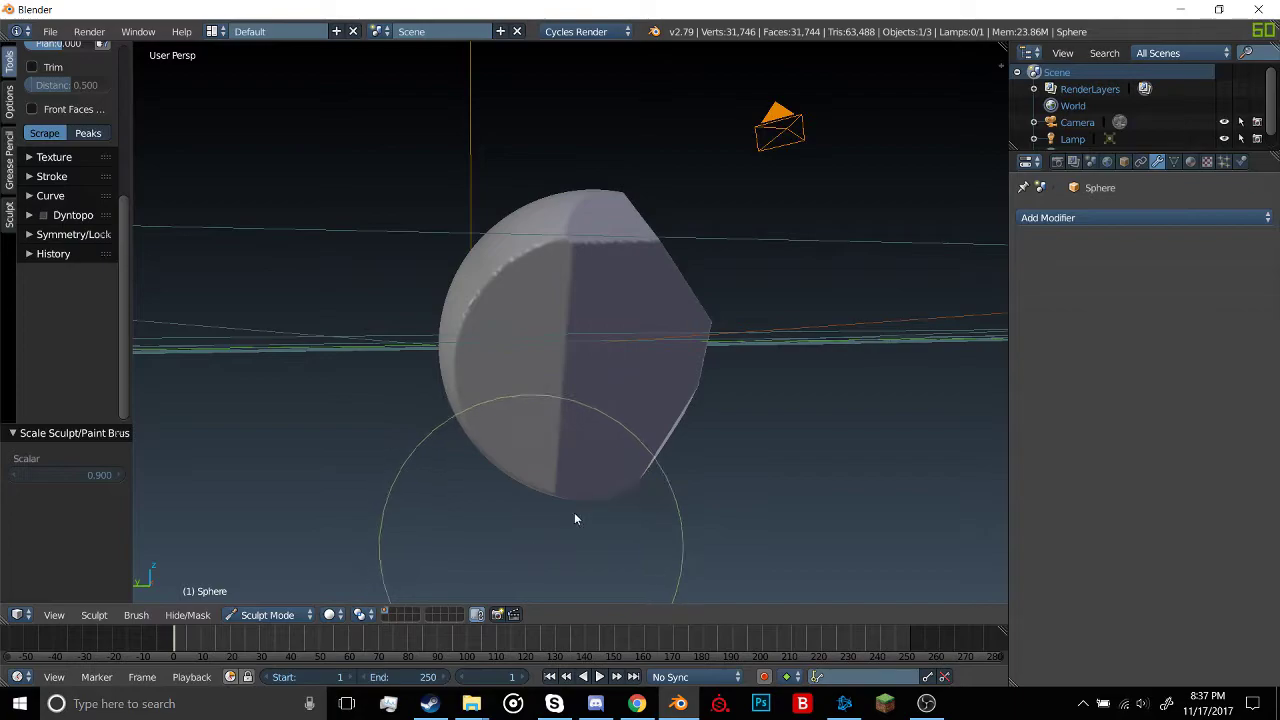
pyautogui.moveTo(594, 503)
pyautogui.mouseDown(button='middle')
pyautogui.moveTo(503, 437)
pyautogui.moveTo(525, 380)
pyautogui.moveTo(617, 386)
pyautogui.moveTo(489, 443)
pyautogui.moveTo(757, 300)
pyautogui.moveTo(711, 434)
pyautogui.moveTo(566, 474)
pyautogui.mouseUp(button='middle')
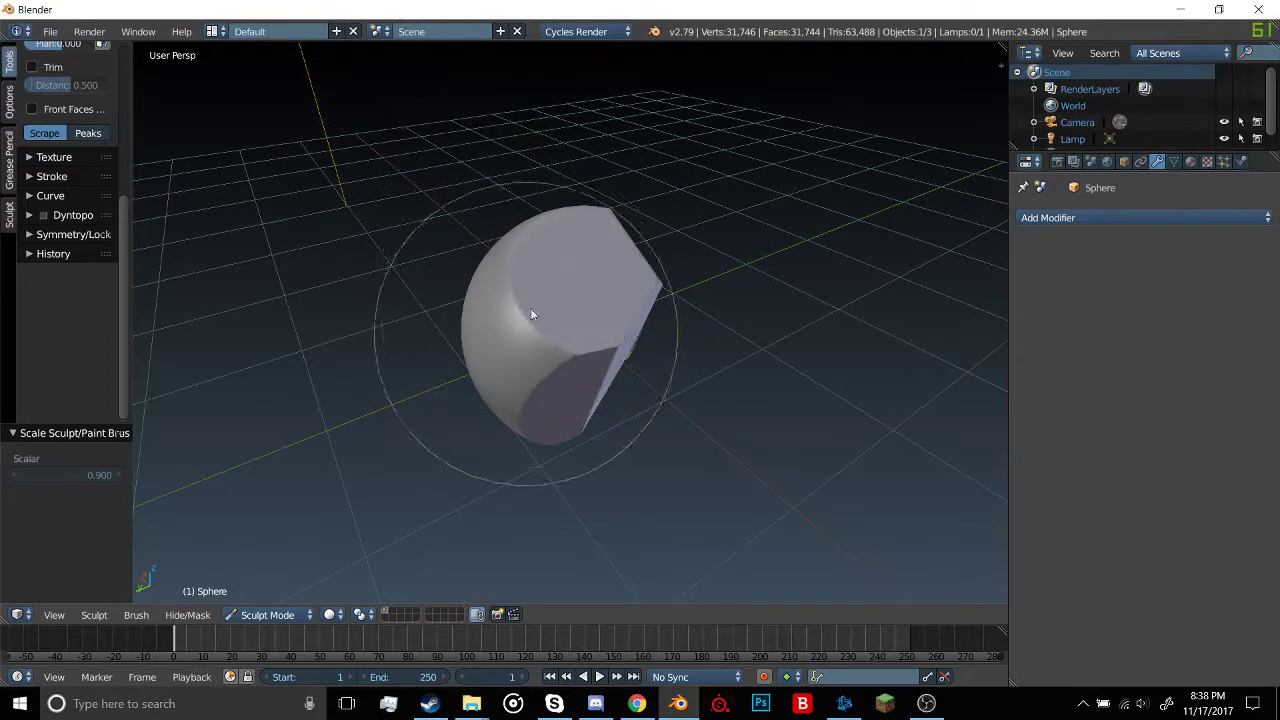
# Flatten the remaining rounded areas with scraping strokes so the whole sphere becomes an angular, faceted rock
pyautogui.moveTo(571, 386)
pyautogui.mouseDown(button='middle')
pyautogui.moveTo(388, 272)
pyautogui.moveTo(332, 311)
pyautogui.mouseUp(button='middle')
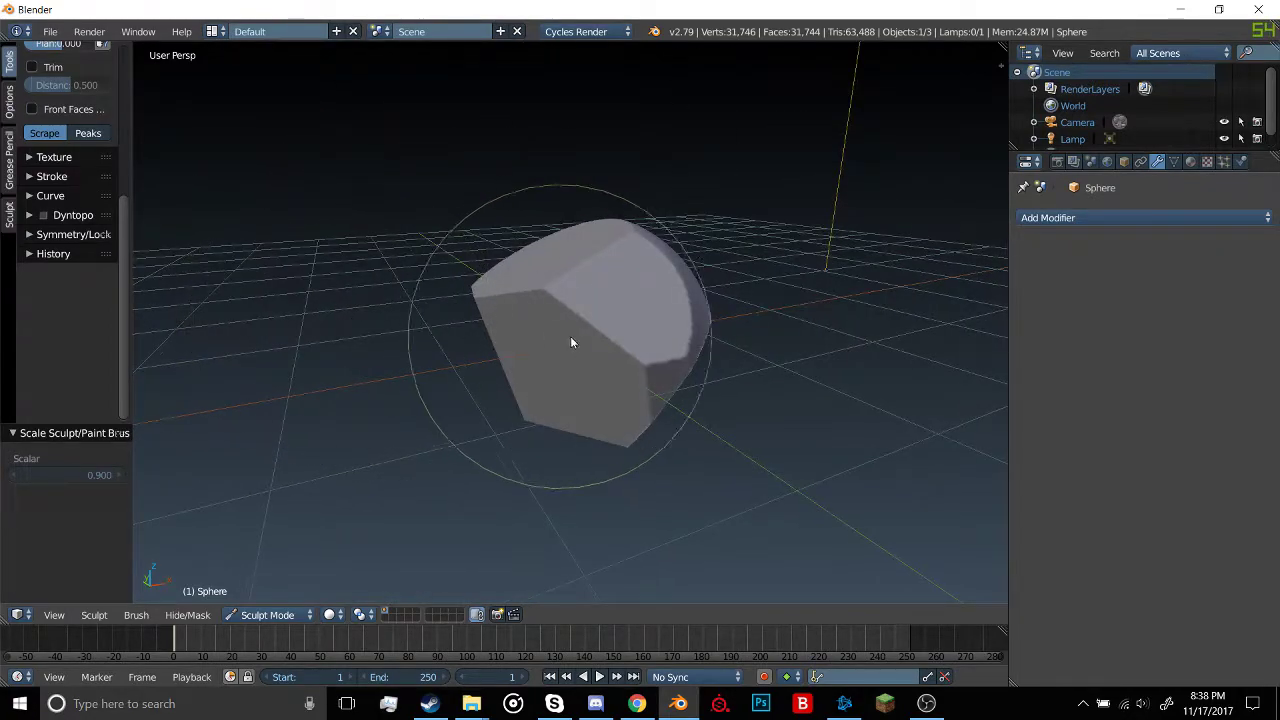
pyautogui.moveTo(585, 318); pyautogui.dragTo(440, 303)
pyautogui.moveTo(868, 358); pyautogui.dragTo(504, 314, button='middle')
pyautogui.moveTo(450, 309)
pyautogui.mouseDown()
pyautogui.moveTo(580, 300)
pyautogui.moveTo(619, 400)
pyautogui.mouseUp()
pyautogui.moveTo(852, 249); pyautogui.dragTo(715, 228, button='middle')
pyautogui.moveTo(580, 352)
pyautogui.mouseDown()
pyautogui.moveTo(518, 386)
pyautogui.moveTo(447, 328)
pyautogui.moveTo(557, 273)
pyautogui.mouseUp()
pyautogui.moveTo(463, 429)
pyautogui.mouseDown(button='middle')
pyautogui.moveTo(560, 289)
pyautogui.moveTo(540, 230)
pyautogui.mouseUp(button='middle')
pyautogui.moveTo(546, 314)
pyautogui.mouseDown()
pyautogui.moveTo(500, 328)
pyautogui.moveTo(497, 370)
pyautogui.moveTo(655, 302)
pyautogui.moveTo(575, 522)
pyautogui.moveTo(633, 326)
pyautogui.mouseUp()
pyautogui.moveTo(666, 316)
pyautogui.mouseDown(button='middle')
pyautogui.moveTo(673, 439)
pyautogui.moveTo(660, 418)
pyautogui.mouseUp(button='middle')
pyautogui.moveTo(660, 424)
pyautogui.mouseDown()
pyautogui.moveTo(503, 383)
pyautogui.moveTo(531, 486)
pyautogui.mouseUp()
pyautogui.moveTo(649, 403)
pyautogui.mouseDown(button='middle')
pyautogui.moveTo(803, 414)
pyautogui.moveTo(654, 383)
pyautogui.mouseUp(button='middle')
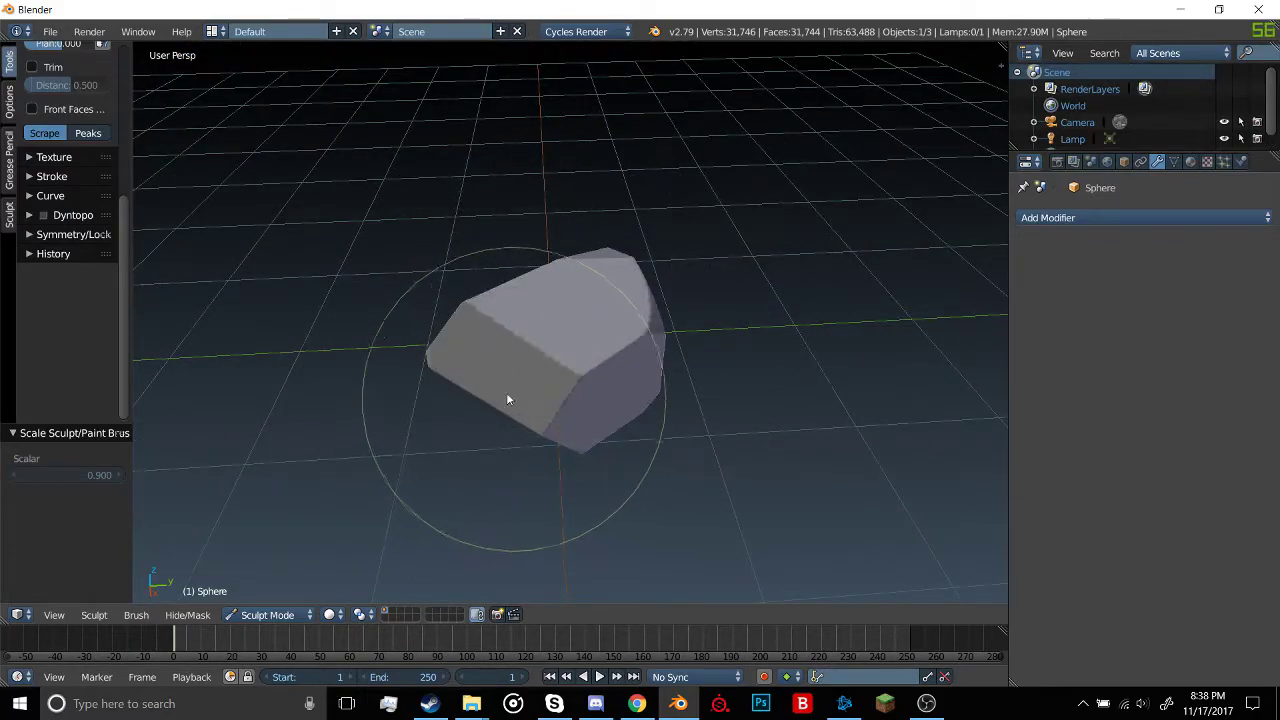
pyautogui.moveTo(509, 394)
pyautogui.mouseDown(button='middle')
pyautogui.moveTo(757, 329)
pyautogui.moveTo(740, 295)
pyautogui.moveTo(623, 363)
pyautogui.moveTo(591, 346)
pyautogui.moveTo(674, 277)
pyautogui.moveTo(685, 326)
pyautogui.moveTo(642, 318)
pyautogui.moveTo(737, 354)
pyautogui.moveTo(797, 358)
pyautogui.moveTo(660, 354)
pyautogui.moveTo(546, 331)
pyautogui.mouseUp(button='middle')
pyautogui.click(643, 318)
pyautogui.moveTo(539, 228)
pyautogui.mouseDown(button='middle')
pyautogui.moveTo(860, 303)
pyautogui.moveTo(894, 254)
pyautogui.mouseUp(button='middle')
pyautogui.moveTo(632, 307)
pyautogui.mouseDown(button='middle')
pyautogui.moveTo(660, 343)
pyautogui.moveTo(786, 363)
pyautogui.moveTo(848, 350)
pyautogui.mouseUp(button='middle')
# Select the Grab brush and pull one side edge of the rock slightly outward
pyautogui.click(267, 614)
pyautogui.moveTo(648, 433)
pyautogui.mouseDown(button='middle')
pyautogui.moveTo(840, 454)
pyautogui.moveTo(566, 429)
pyautogui.moveTo(689, 437)
pyautogui.moveTo(757, 394)
pyautogui.moveTo(395, 318)
pyautogui.mouseUp(button='middle')
pyautogui.scroll(8, 70, 250)
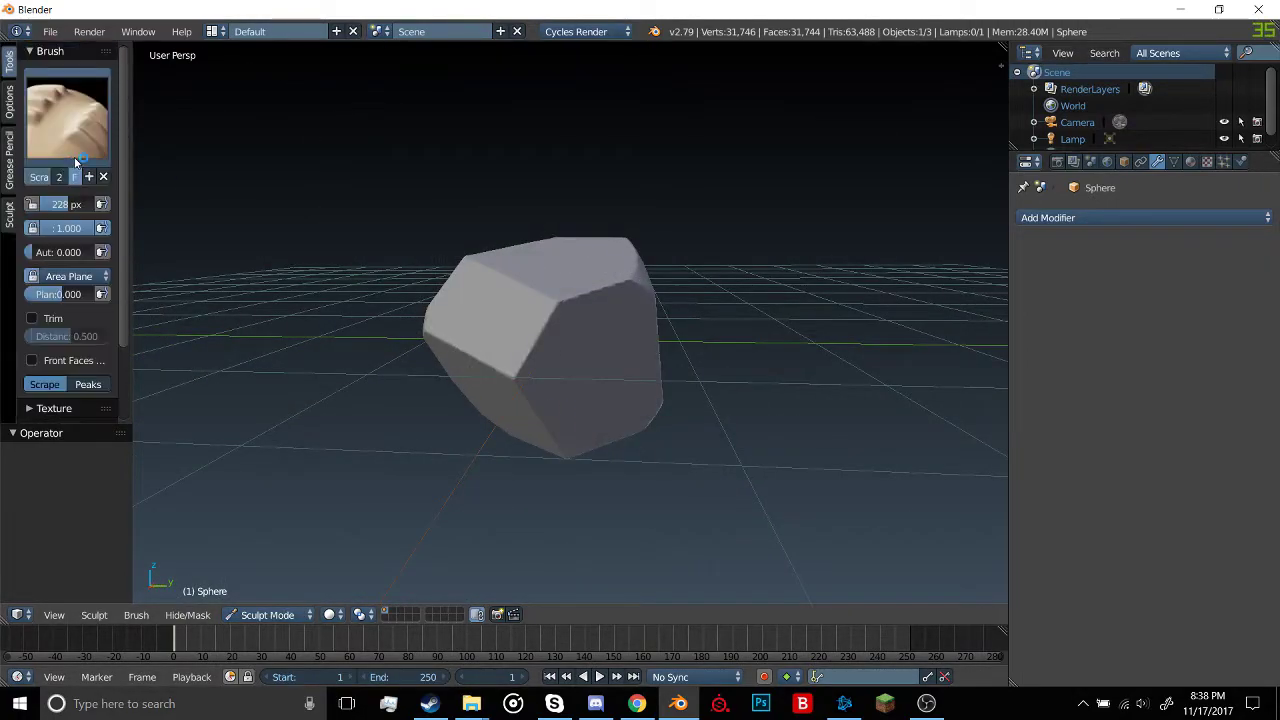
pyautogui.click(67, 115)
pyautogui.click(455, 228)
pyautogui.moveTo(563, 323)
pyautogui.mouseDown(button='middle')
pyautogui.moveTo(651, 269)
pyautogui.moveTo(849, 317)
pyautogui.moveTo(755, 312)
pyautogui.moveTo(657, 337)
pyautogui.mouseUp(button='middle')
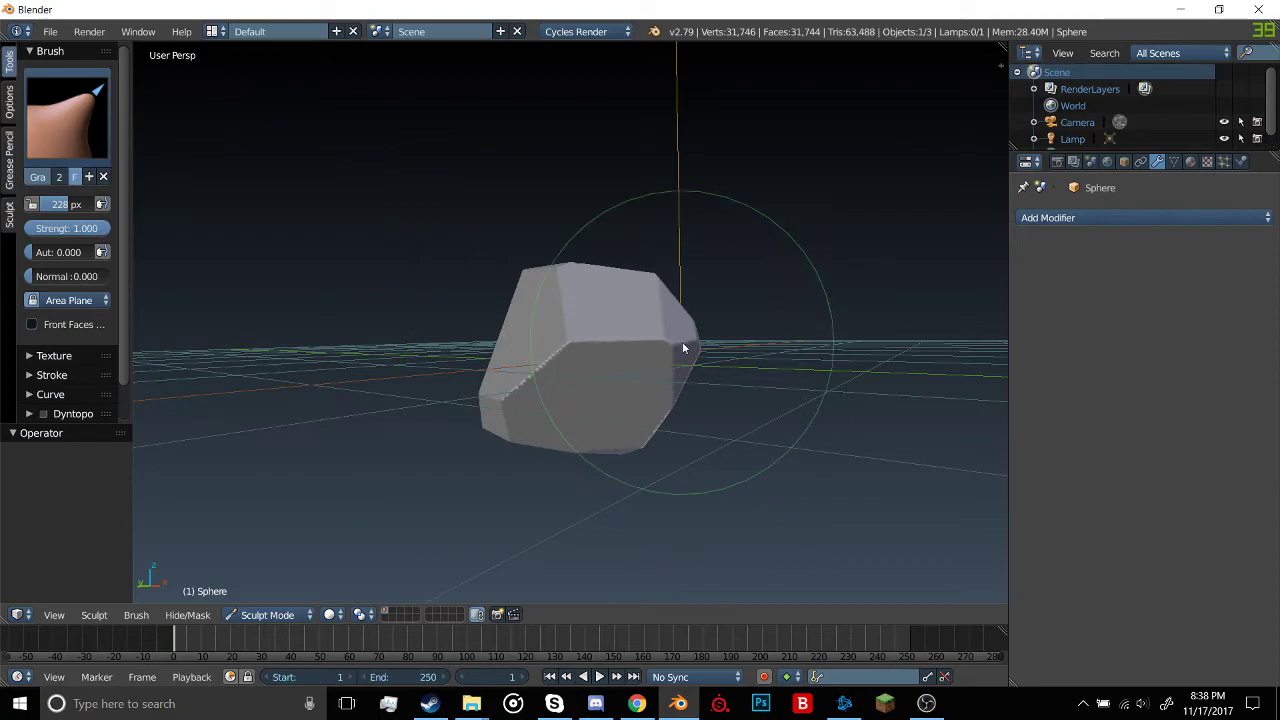
pyautogui.moveTo(684, 346); pyautogui.dragTo(712, 334)
pyautogui.moveTo(691, 350)
pyautogui.mouseDown(button='middle')
pyautogui.moveTo(674, 362)
pyautogui.moveTo(526, 357)
pyautogui.moveTo(474, 337)
pyautogui.moveTo(389, 377)
pyautogui.moveTo(399, 390)
pyautogui.moveTo(563, 372)
pyautogui.moveTo(573, 389)
pyautogui.moveTo(477, 351)
pyautogui.mouseUp(button='middle')
# Enlarge the Grab brush radius to 384 px and pull another side of the rock outward
pyautogui.press(']')
pyautogui.press(']')
pyautogui.press(']')
pyautogui.press(']')
pyautogui.press(']')
pyautogui.moveTo(477, 351); pyautogui.dragTo(438, 338)
pyautogui.moveTo(563, 349)
pyautogui.mouseDown(button='middle')
pyautogui.moveTo(749, 323)
pyautogui.moveTo(603, 354)
pyautogui.moveTo(585, 420)
pyautogui.moveTo(492, 392)
pyautogui.moveTo(540, 415)
pyautogui.moveTo(650, 428)
pyautogui.moveTo(537, 316)
pyautogui.mouseUp(button='middle')
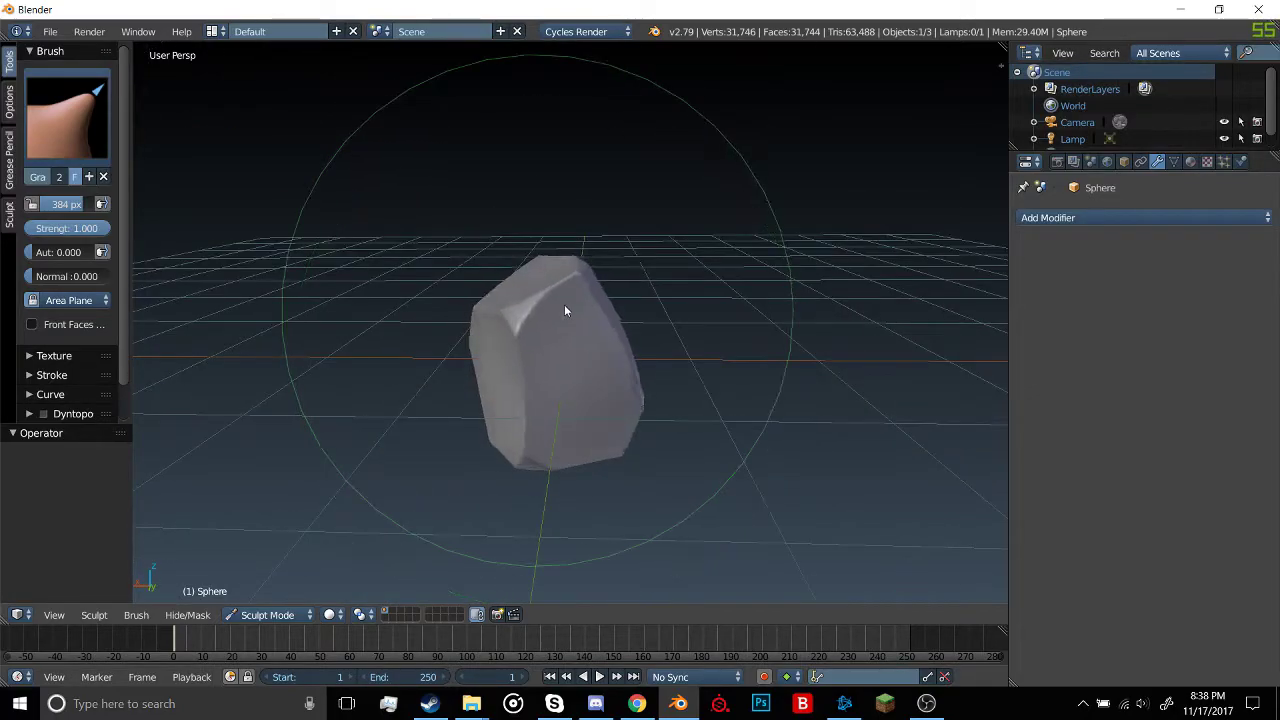
pyautogui.moveTo(565, 310)
pyautogui.mouseDown(button='middle')
pyautogui.moveTo(586, 320)
pyautogui.moveTo(654, 271)
pyautogui.moveTo(664, 215)
pyautogui.moveTo(629, 296)
pyautogui.moveTo(703, 334)
pyautogui.moveTo(834, 304)
pyautogui.moveTo(845, 264)
pyautogui.moveTo(920, 248)
pyautogui.moveTo(740, 335)
pyautogui.moveTo(769, 425)
pyautogui.moveTo(611, 438)
pyautogui.moveTo(647, 425)
pyautogui.mouseUp(button='middle')
# Select the Clay Strips brush and reduce its radius to 75 px over the rock's large face
pyautogui.click(95, 126)
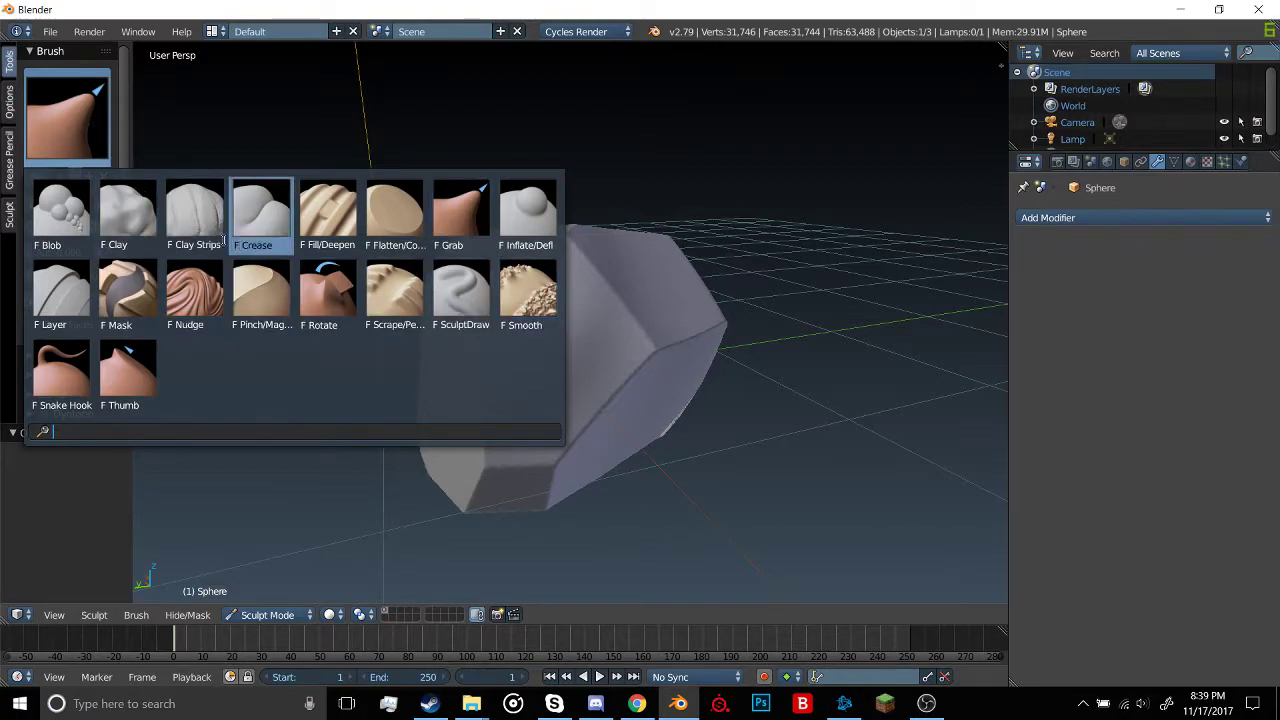
pyautogui.click(200, 220)
pyautogui.moveTo(440, 300)
pyautogui.mouseDown(button='middle')
pyautogui.moveTo(480, 323)
pyautogui.moveTo(643, 309)
pyautogui.moveTo(446, 342)
pyautogui.moveTo(528, 347)
pyautogui.moveTo(516, 348)
pyautogui.mouseUp(button='middle')
pyautogui.scroll(-3, 446, 342)
pyautogui.press('[')
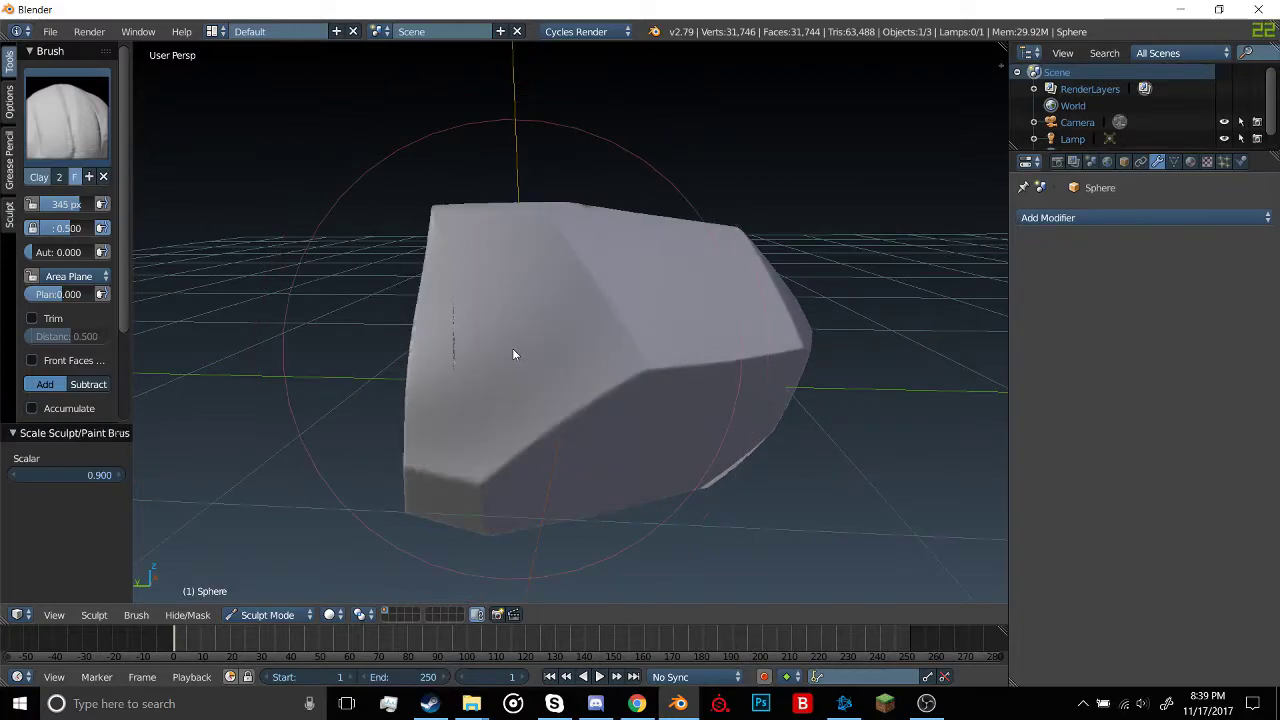
pyautogui.press('[')
pyautogui.press('[')
pyautogui.press('[')
pyautogui.press('[')
pyautogui.press('[')
pyautogui.press('[')
pyautogui.press('[')
pyautogui.press('[')
pyautogui.press('[')
pyautogui.press('[')
pyautogui.press('[')
pyautogui.press('[')
pyautogui.press('[')
pyautogui.press('[')
pyautogui.moveTo(495, 338); pyautogui.dragTo(498, 338, button='middle')
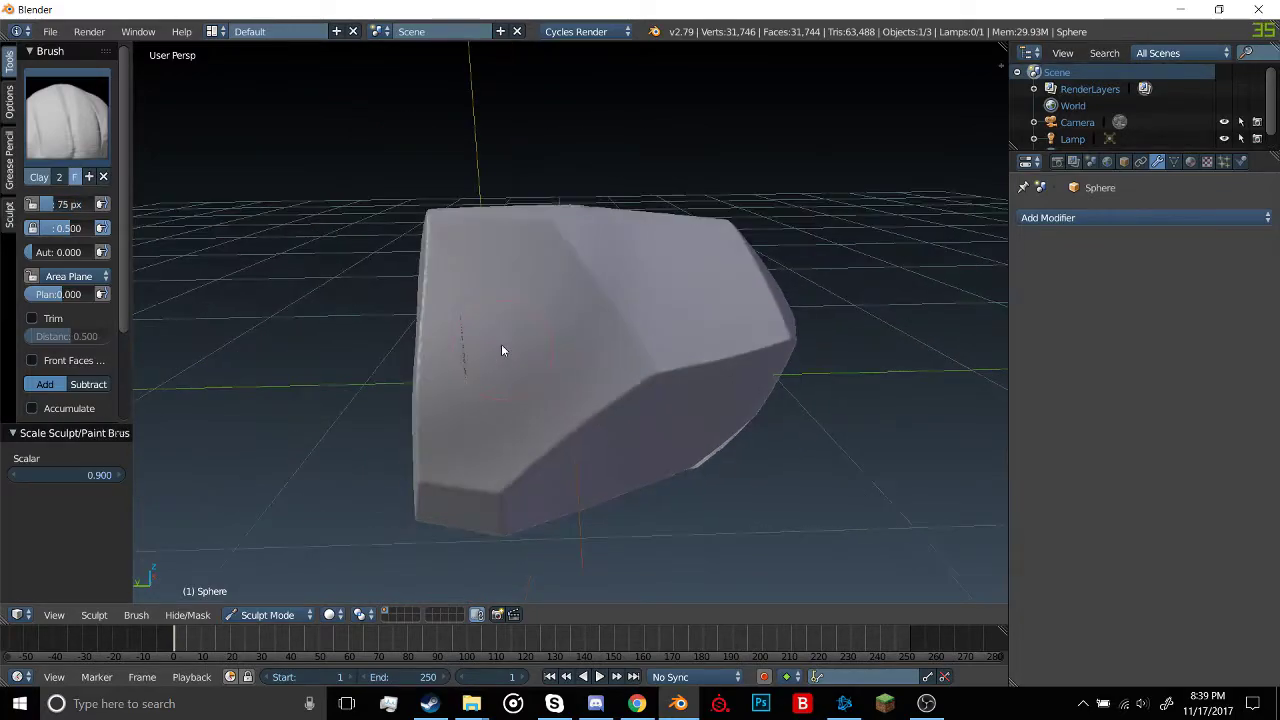
pyautogui.moveTo(500, 345)
pyautogui.keyDown('ctrl'); pyautogui.mouseDown()
pyautogui.moveTo(506, 306)
pyautogui.moveTo(574, 397)
pyautogui.moveTo(566, 326)
pyautogui.moveTo(474, 309)
pyautogui.moveTo(466, 443)
pyautogui.moveTo(577, 306)
pyautogui.moveTo(530, 258)
pyautogui.moveTo(457, 266)
pyautogui.moveTo(551, 300)
pyautogui.moveTo(543, 366)
pyautogui.moveTo(430, 386)
pyautogui.mouseUp(); pyautogui.keyUp('ctrl')
pyautogui.moveTo(430, 386)
pyautogui.mouseDown(button='middle')
pyautogui.moveTo(598, 323)
pyautogui.moveTo(489, 354)
pyautogui.moveTo(459, 391)
pyautogui.moveTo(566, 367)
pyautogui.moveTo(526, 354)
pyautogui.mouseUp(button='middle')
pyautogui.moveTo(526, 354); pyautogui.dragTo(550, 366)
pyautogui.hotkey('ctrl', 'z')
pyautogui.hotkey('ctrl', 'z')
pyautogui.hotkey('ctrl', 'z')
pyautogui.hotkey('ctrl', 'z')
pyautogui.hotkey('ctrl', 'z')
pyautogui.hotkey('ctrl', 'z')
pyautogui.hotkey('ctrl', 'z')
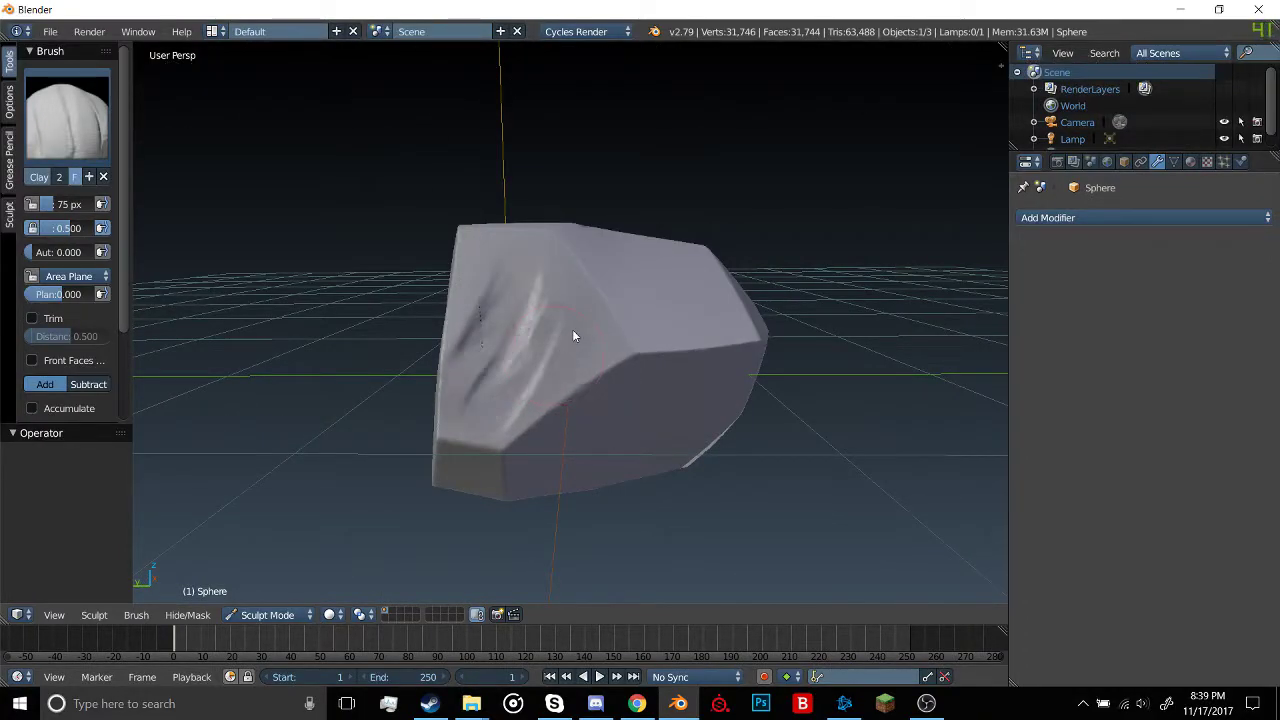
pyautogui.hotkey('ctrl', 'z')
pyautogui.hotkey('ctrl', 'z')
pyautogui.hotkey('ctrl', 'z')
pyautogui.hotkey('ctrl', 'z')
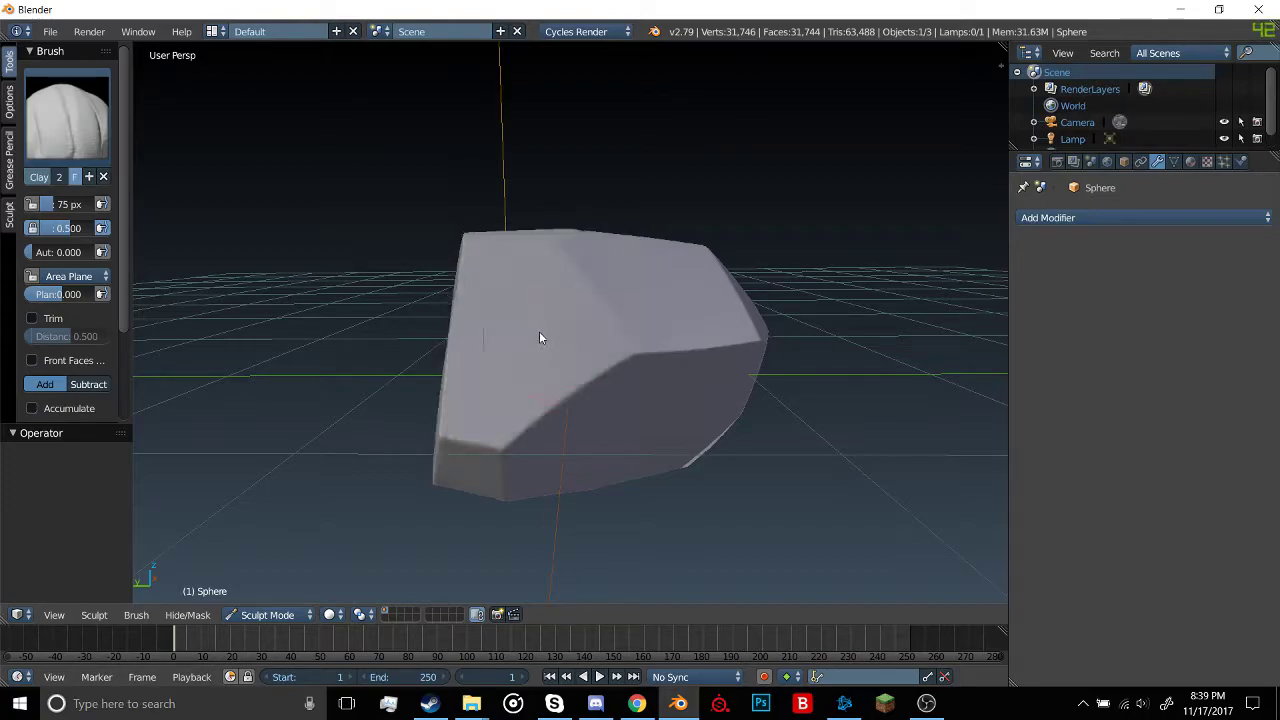
pyautogui.hotkey('ctrl', 'z')
pyautogui.moveTo(539, 332)
pyautogui.mouseDown(button='middle')
pyautogui.moveTo(564, 348)
pyautogui.moveTo(522, 326)
pyautogui.mouseUp(button='middle')
pyautogui.moveTo(522, 326); pyautogui.dragTo(482, 272)
pyautogui.scroll(3, 539, 274)
pyautogui.moveTo(482, 272)
pyautogui.mouseDown(button='middle')
pyautogui.moveTo(539, 274)
pyautogui.moveTo(481, 282)
pyautogui.mouseUp(button='middle')
pyautogui.hotkey('ctrl', 'z')
pyautogui.click(88, 142)
pyautogui.click(528, 295)
pyautogui.click(76, 158)
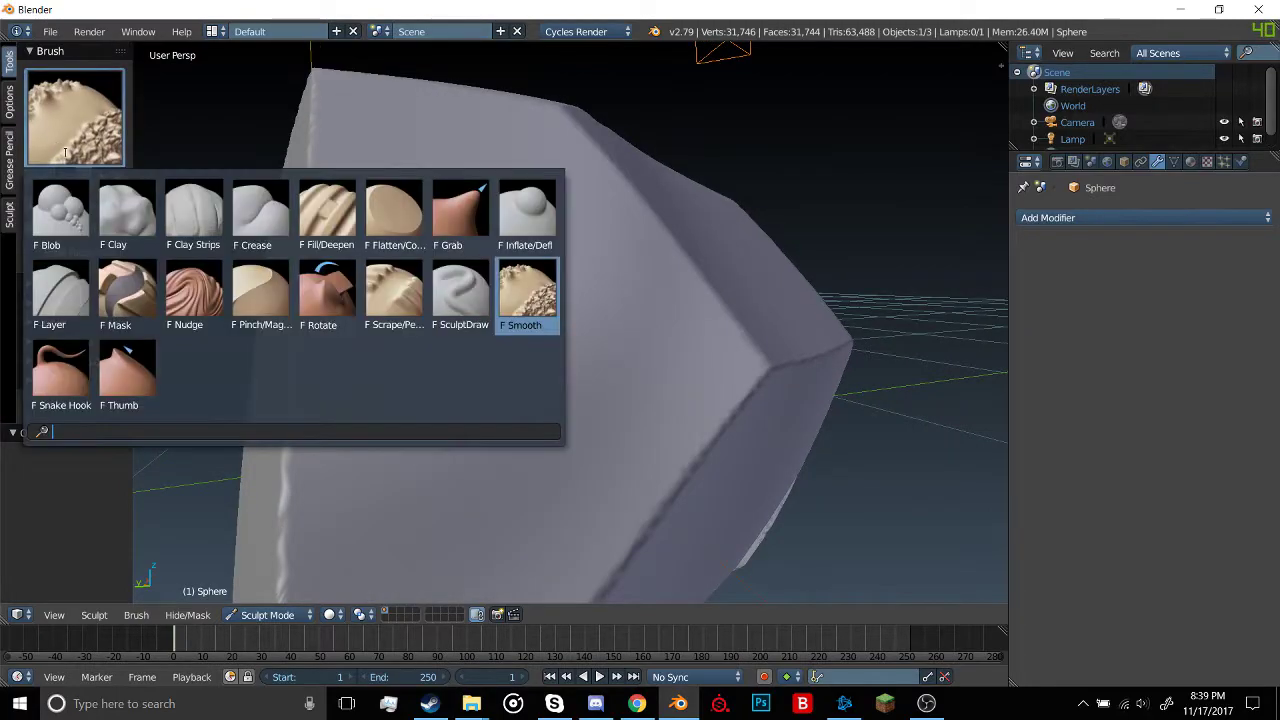
pyautogui.click(127, 210)
pyautogui.scroll(-5, 446, 323)
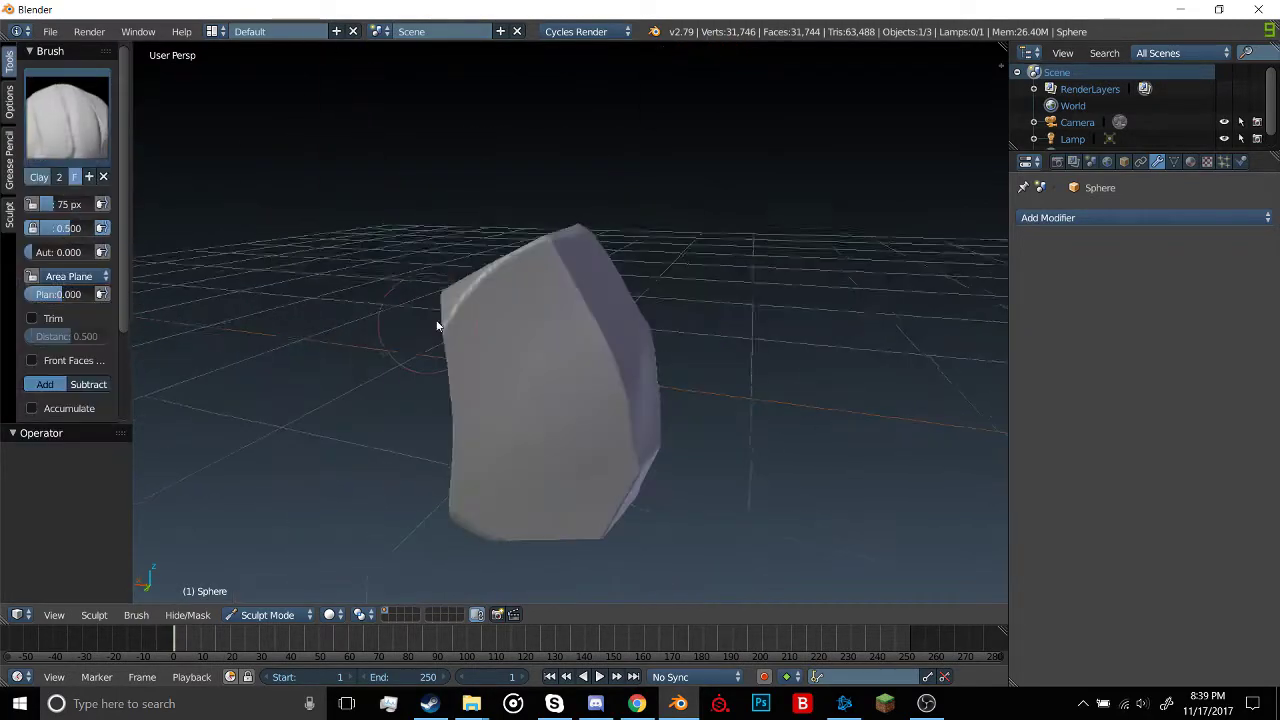
# Try to roughen the rock's adjoining upper faces with Clay Strips strokes, and undo the strokes
pyautogui.moveTo(446, 323)
pyautogui.mouseDown(button='middle')
pyautogui.moveTo(780, 289)
pyautogui.moveTo(827, 330)
pyautogui.moveTo(180, 211)
pyautogui.moveTo(617, 286)
pyautogui.moveTo(209, 171)
pyautogui.mouseUp(button='middle')
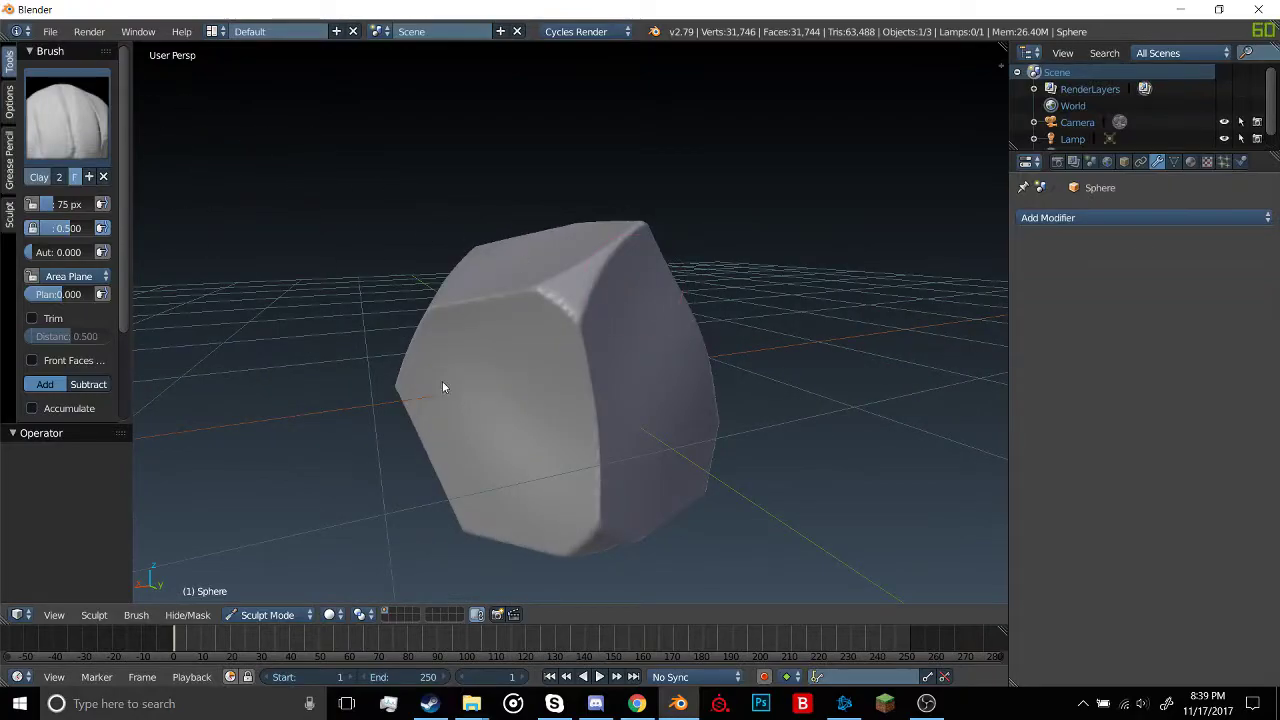
pyautogui.moveTo(425, 388)
pyautogui.mouseDown(button='middle')
pyautogui.moveTo(537, 347)
pyautogui.moveTo(577, 380)
pyautogui.moveTo(630, 396)
pyautogui.moveTo(820, 374)
pyautogui.moveTo(624, 380)
pyautogui.mouseUp(button='middle')
pyautogui.moveTo(557, 351)
pyautogui.mouseDown(button='middle')
pyautogui.moveTo(586, 337)
pyautogui.moveTo(527, 334)
pyautogui.moveTo(423, 360)
pyautogui.moveTo(540, 334)
pyautogui.moveTo(446, 370)
pyautogui.moveTo(414, 357)
pyautogui.moveTo(457, 337)
pyautogui.moveTo(494, 347)
pyautogui.mouseUp(button='middle')
pyautogui.moveTo(449, 306)
pyautogui.mouseDown()
pyautogui.moveTo(574, 354)
pyautogui.moveTo(603, 349)
pyautogui.moveTo(446, 360)
pyautogui.mouseUp()
pyautogui.moveTo(483, 312)
pyautogui.mouseDown(button='middle')
pyautogui.moveTo(457, 400)
pyautogui.moveTo(634, 306)
pyautogui.mouseUp(button='middle')
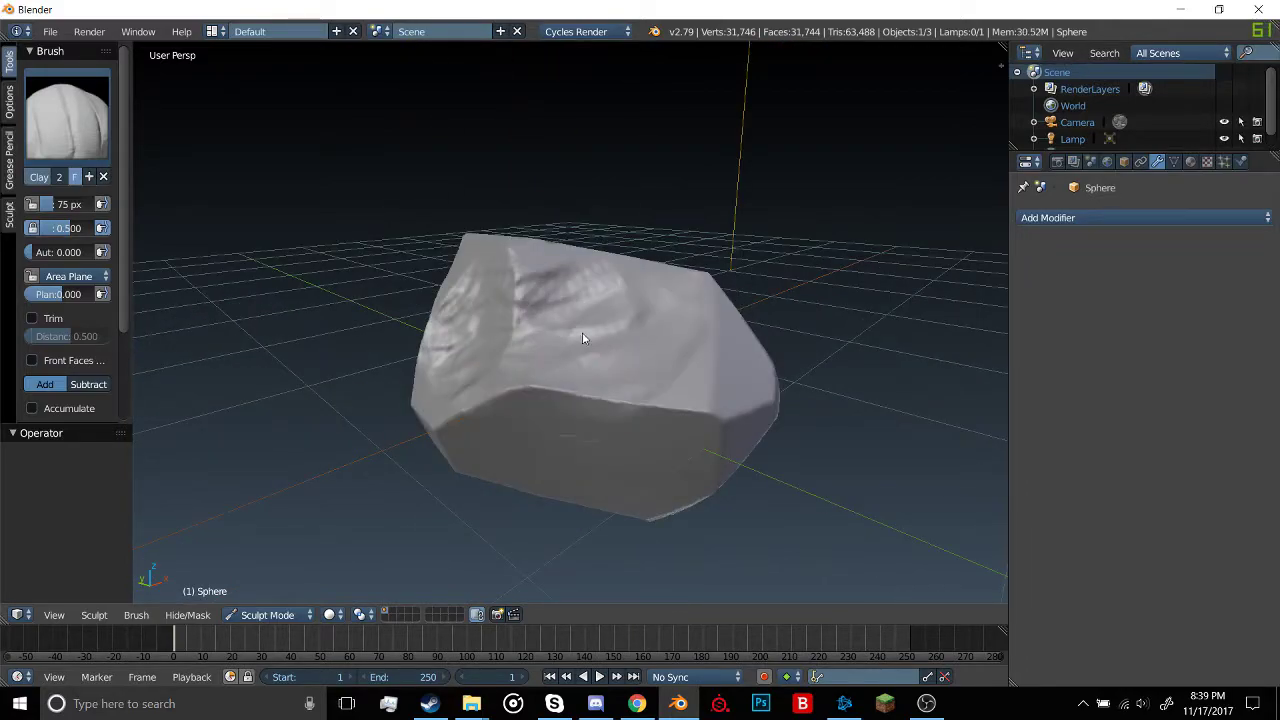
pyautogui.moveTo(607, 306); pyautogui.dragTo(540, 322)
pyautogui.moveTo(540, 322)
pyautogui.mouseDown(button='middle')
pyautogui.moveTo(670, 290)
pyautogui.moveTo(682, 275)
pyautogui.mouseUp(button='middle')
pyautogui.moveTo(630, 390)
pyautogui.mouseDown()
pyautogui.moveTo(474, 474)
pyautogui.moveTo(597, 422)
pyautogui.moveTo(730, 412)
pyautogui.mouseUp()
pyautogui.moveTo(730, 416)
pyautogui.mouseDown(button='middle')
pyautogui.moveTo(588, 464)
pyautogui.moveTo(724, 411)
pyautogui.mouseUp(button='middle')
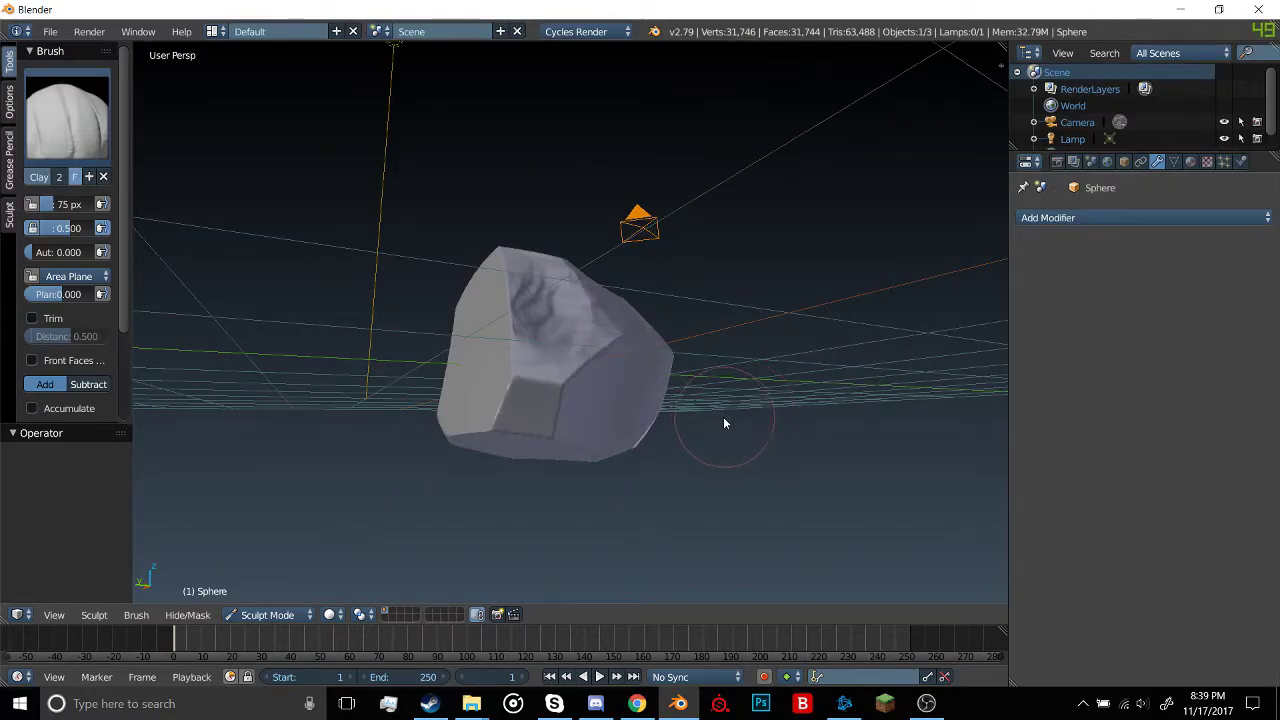
pyautogui.hotkey('ctrl', 'z')
pyautogui.hotkey('ctrl', 'z')
pyautogui.hotkey('ctrl', 'z')
pyautogui.hotkey('ctrl', 'z')
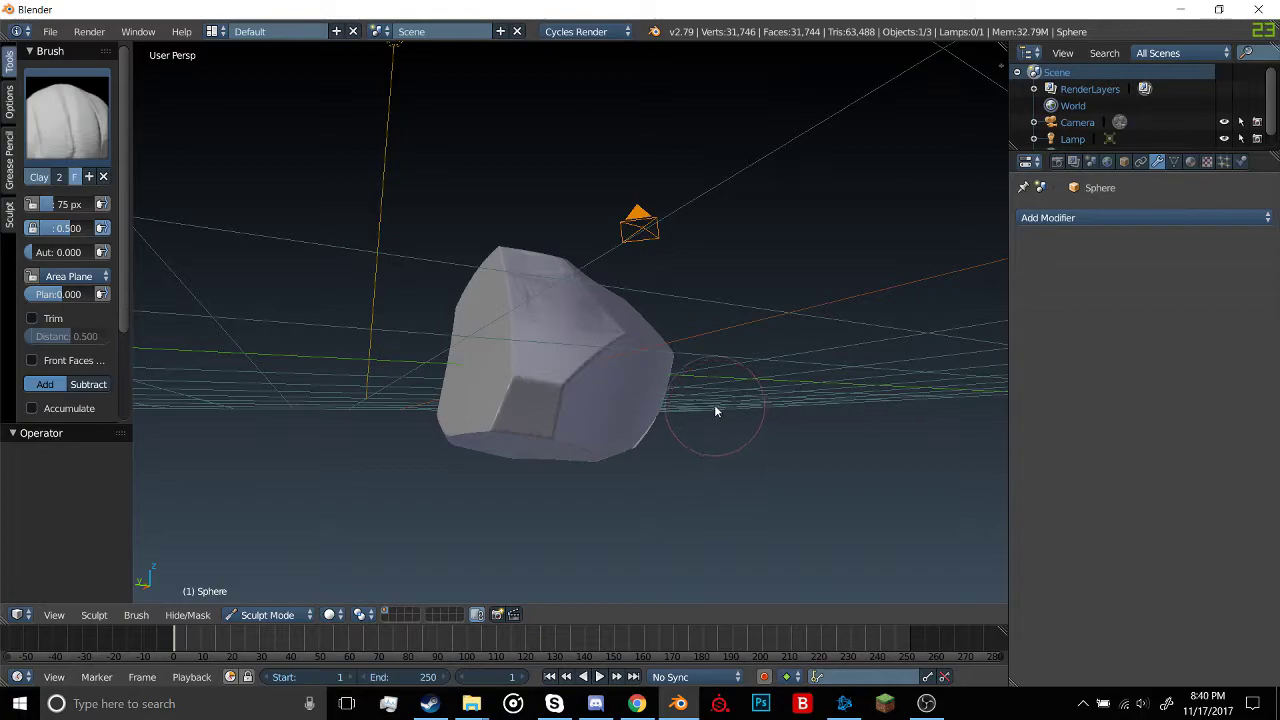
# Sculpt rough Clay Strips ridges over the rock's side face and along the top of its large upper face
pyautogui.moveTo(716, 410); pyautogui.dragTo(682, 427, button='middle')
pyautogui.moveTo(635, 392); pyautogui.dragTo(603, 417, button='middle')
pyautogui.moveTo(534, 340); pyautogui.dragTo(522, 342, button='middle')
pyautogui.moveTo(508, 250)
pyautogui.mouseDown()
pyautogui.moveTo(408, 373)
pyautogui.moveTo(582, 363)
pyautogui.moveTo(486, 420)
pyautogui.moveTo(494, 314)
pyautogui.moveTo(471, 286)
pyautogui.moveTo(426, 420)
pyautogui.moveTo(486, 429)
pyautogui.moveTo(529, 286)
pyautogui.moveTo(566, 363)
pyautogui.moveTo(541, 400)
pyautogui.moveTo(512, 280)
pyautogui.mouseUp()
pyautogui.moveTo(512, 280)
pyautogui.mouseDown(button='middle')
pyautogui.moveTo(537, 397)
pyautogui.moveTo(509, 409)
pyautogui.moveTo(509, 284)
pyautogui.mouseUp(button='middle')
pyautogui.moveTo(508, 284)
pyautogui.mouseDown()
pyautogui.moveTo(534, 294)
pyautogui.moveTo(557, 283)
pyautogui.moveTo(534, 317)
pyautogui.moveTo(581, 302)
pyautogui.mouseUp()
pyautogui.moveTo(581, 302); pyautogui.dragTo(628, 294, button='middle')
pyautogui.moveTo(477, 377)
pyautogui.mouseDown(button='middle')
pyautogui.moveTo(401, 346)
pyautogui.moveTo(466, 248)
pyautogui.moveTo(634, 343)
pyautogui.moveTo(520, 369)
pyautogui.mouseUp(button='middle')
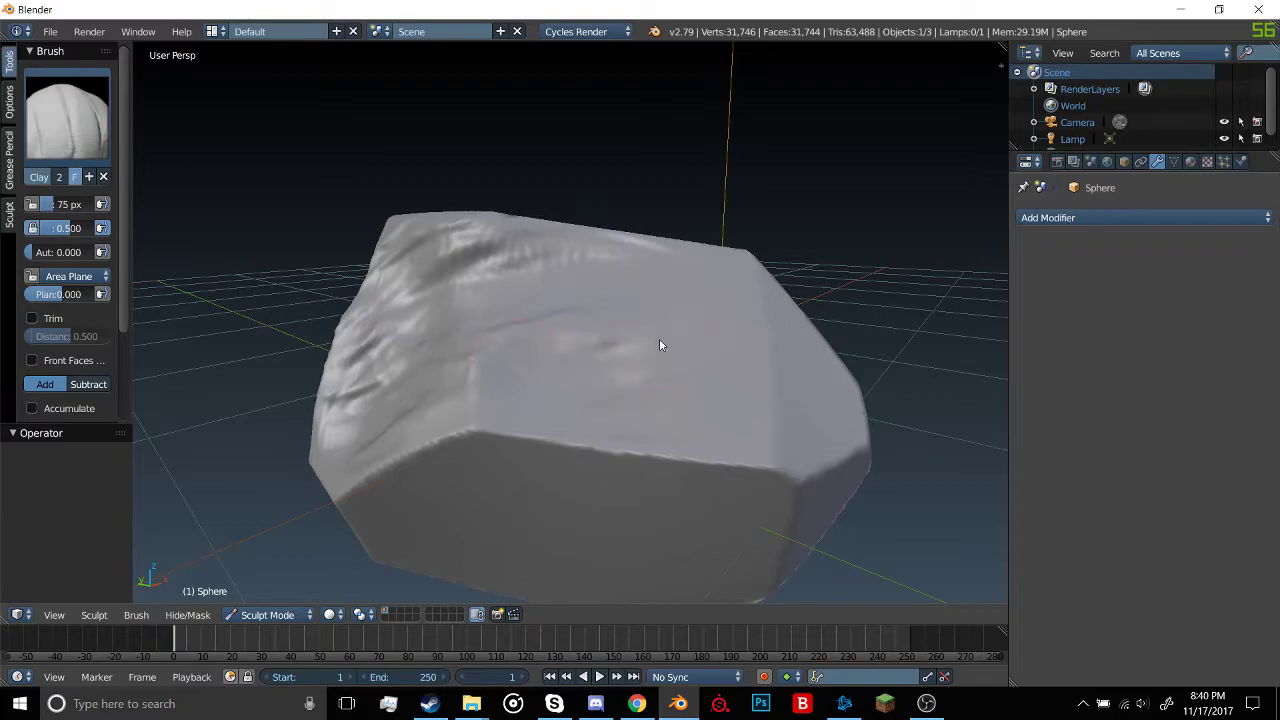
# Carve shallow grooves down the rock's tall, narrow end face with Clay Strips strokes
pyautogui.moveTo(671, 280)
pyautogui.mouseDown(button='middle')
pyautogui.moveTo(576, 362)
pyautogui.moveTo(659, 343)
pyautogui.moveTo(649, 374)
pyautogui.mouseUp(button='middle')
pyautogui.moveTo(451, 357)
pyautogui.mouseDown(button='middle')
pyautogui.moveTo(657, 303)
pyautogui.moveTo(669, 280)
pyautogui.moveTo(517, 332)
pyautogui.moveTo(631, 370)
pyautogui.moveTo(691, 337)
pyautogui.moveTo(574, 329)
pyautogui.moveTo(566, 349)
pyautogui.moveTo(531, 306)
pyautogui.mouseUp(button='middle')
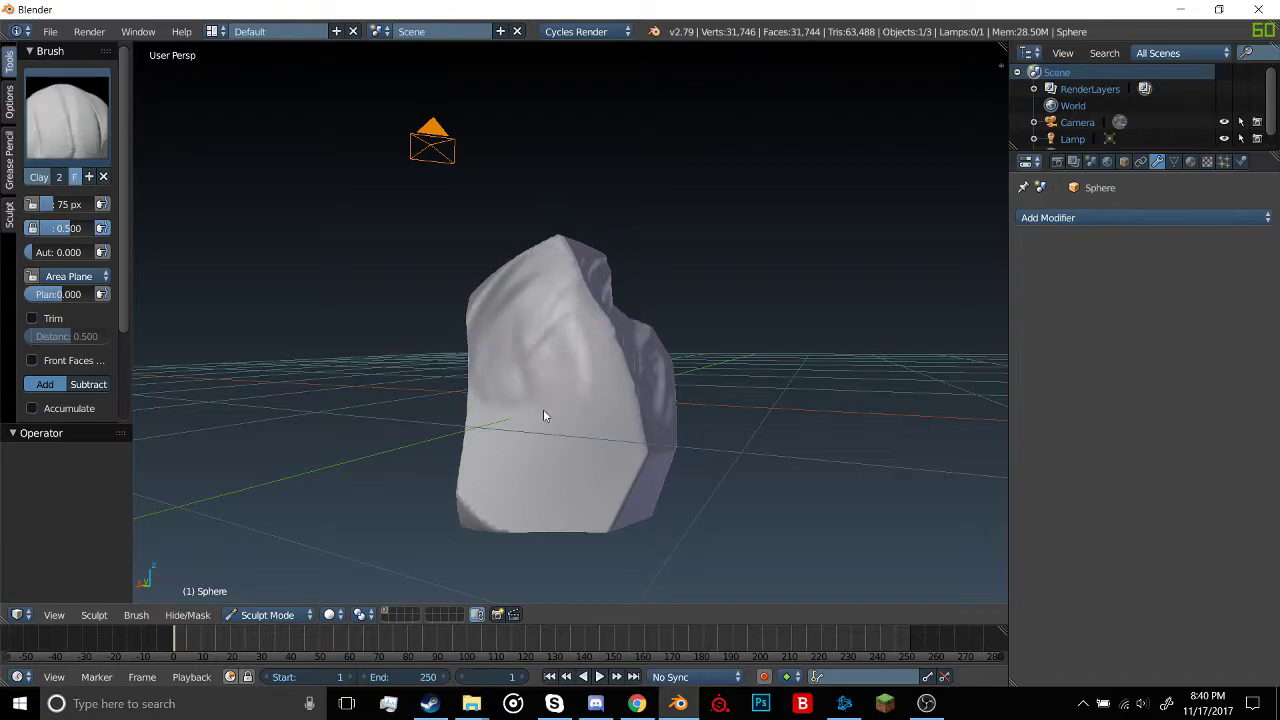
pyautogui.moveTo(533, 427)
pyautogui.mouseDown()
pyautogui.moveTo(534, 386)
pyautogui.moveTo(552, 379)
pyautogui.moveTo(543, 457)
pyautogui.moveTo(568, 417)
pyautogui.moveTo(560, 323)
pyautogui.moveTo(531, 443)
pyautogui.moveTo(577, 391)
pyautogui.mouseUp()
pyautogui.moveTo(577, 391)
pyautogui.mouseDown(button='middle')
pyautogui.moveTo(509, 420)
pyautogui.moveTo(651, 429)
pyautogui.moveTo(680, 386)
pyautogui.moveTo(685, 297)
pyautogui.mouseUp(button='middle')
pyautogui.moveTo(686, 297)
pyautogui.mouseDown()
pyautogui.moveTo(600, 311)
pyautogui.moveTo(689, 320)
pyautogui.moveTo(684, 409)
pyautogui.mouseUp()
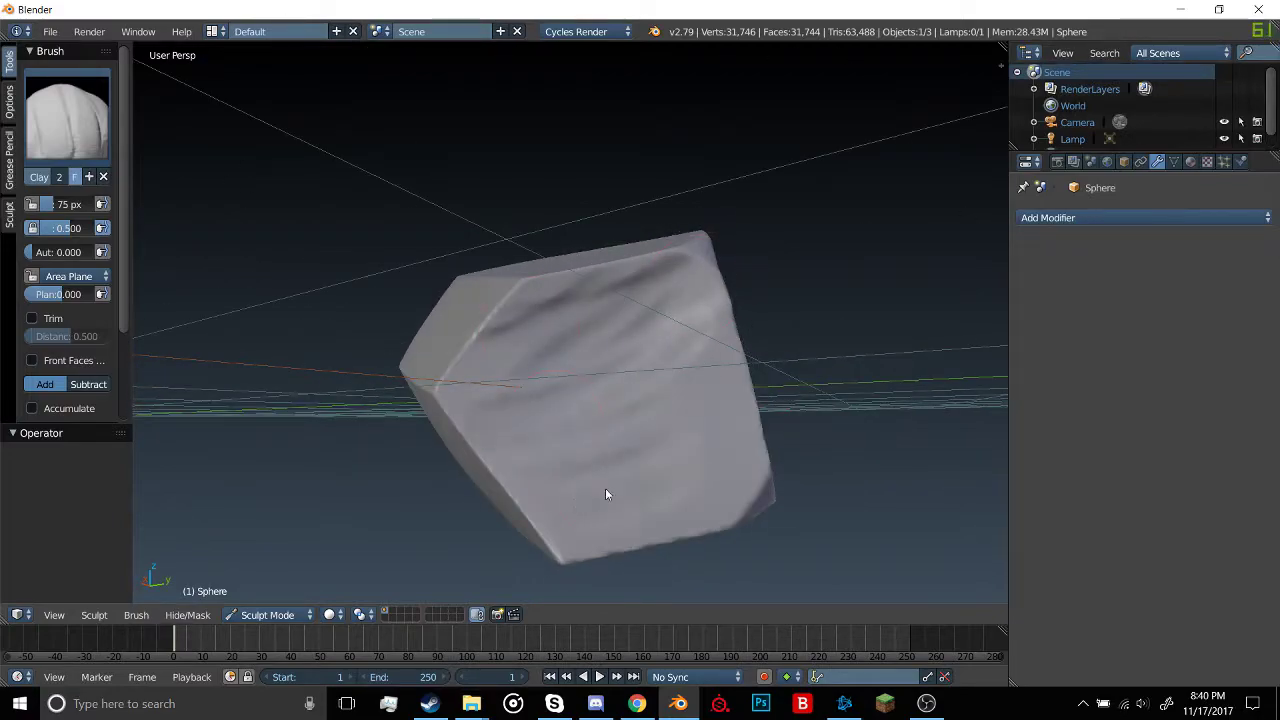
# Extend the grooves across the broad pentagonal face and carve a notch into its lower edge with Clay Strips
pyautogui.moveTo(628, 491)
pyautogui.mouseDown()
pyautogui.moveTo(743, 417)
pyautogui.moveTo(737, 349)
pyautogui.moveTo(705, 348)
pyautogui.mouseUp()
pyautogui.moveTo(705, 348)
pyautogui.mouseDown(button='middle')
pyautogui.moveTo(686, 346)
pyautogui.moveTo(608, 406)
pyautogui.mouseUp(button='middle')
pyautogui.moveTo(608, 406)
pyautogui.mouseDown()
pyautogui.moveTo(651, 343)
pyautogui.moveTo(631, 343)
pyautogui.mouseUp()
pyautogui.moveTo(631, 343); pyautogui.dragTo(605, 491, button='middle')
pyautogui.moveTo(605, 491); pyautogui.dragTo(623, 456)
pyautogui.moveTo(623, 456); pyautogui.dragTo(634, 373, button='middle')
pyautogui.moveTo(634, 373)
pyautogui.mouseDown()
pyautogui.moveTo(626, 348)
pyautogui.moveTo(597, 368)
pyautogui.mouseUp()
pyautogui.moveTo(597, 368); pyautogui.dragTo(540, 340, button='middle')
# Select the Smooth brush and soften the notch on the edge of the broad grooved face
pyautogui.click(67, 117)
pyautogui.click(528, 290)
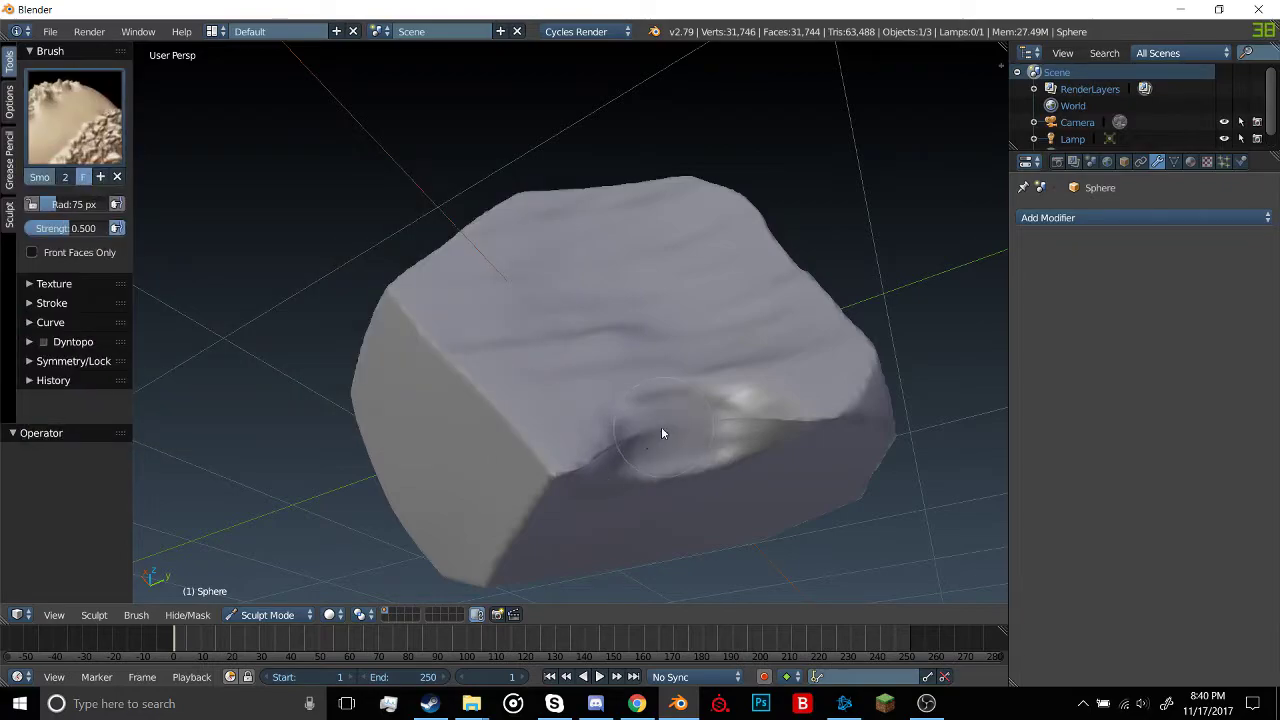
pyautogui.moveTo(649, 433); pyautogui.dragTo(631, 412, button='middle')
pyautogui.moveTo(631, 412)
pyautogui.mouseDown()
pyautogui.moveTo(693, 350)
pyautogui.moveTo(630, 385)
pyautogui.mouseUp()
pyautogui.moveTo(630, 385); pyautogui.dragTo(437, 380, button='middle')
# Reselect the Clay Strips brush and add strokes to the rock's grooved face
pyautogui.click(67, 117)
pyautogui.click(127, 210)
pyautogui.click(78, 158)
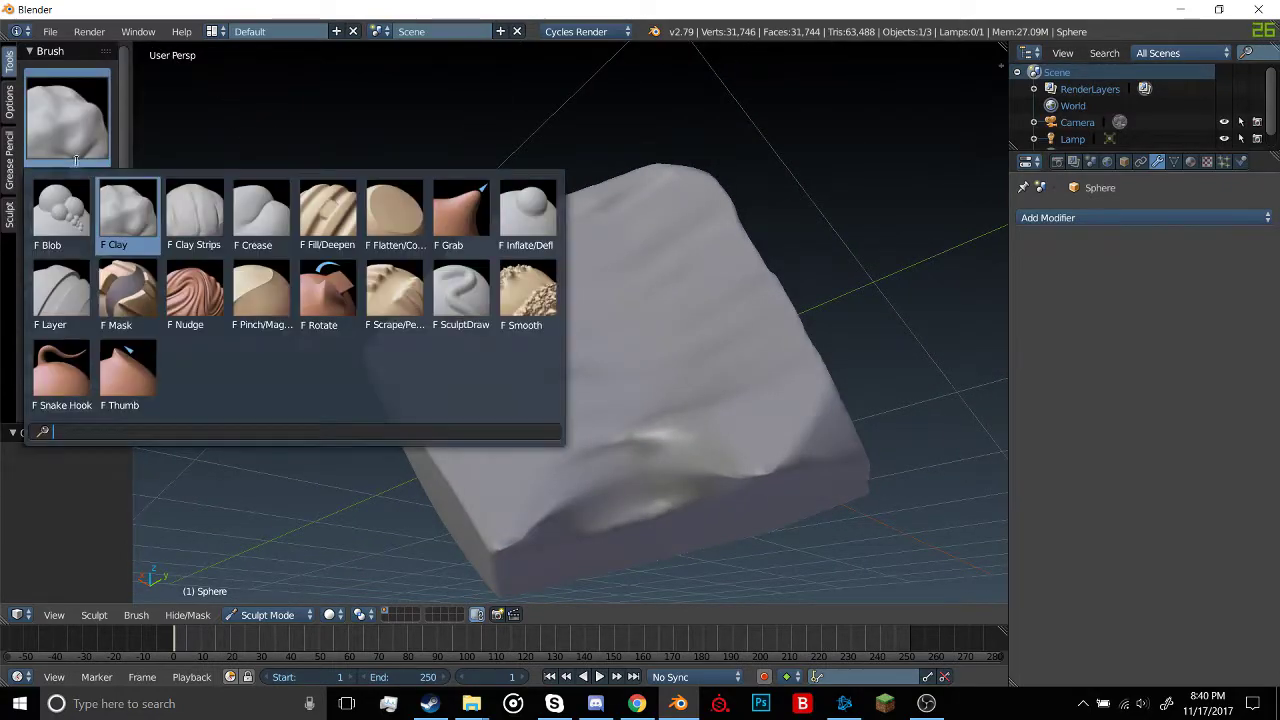
pyautogui.click(194, 210)
pyautogui.moveTo(451, 323); pyautogui.dragTo(640, 360, button='middle')
pyautogui.moveTo(597, 443)
pyautogui.mouseDown(button='middle')
pyautogui.moveTo(593, 425)
pyautogui.moveTo(288, 452)
pyautogui.moveTo(366, 415)
pyautogui.moveTo(499, 432)
pyautogui.mouseUp(button='middle')
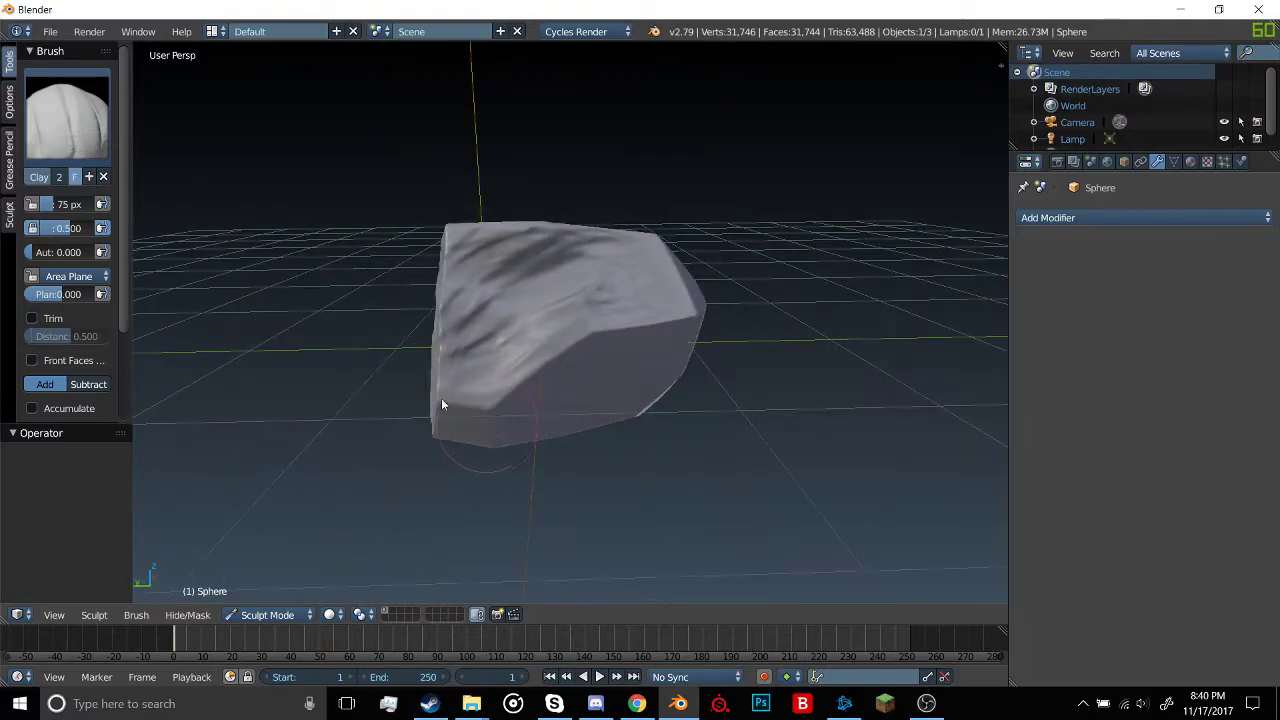
pyautogui.moveTo(432, 400)
pyautogui.mouseDown(button='middle')
pyautogui.moveTo(508, 374)
pyautogui.moveTo(642, 368)
pyautogui.moveTo(674, 283)
pyautogui.moveTo(634, 283)
pyautogui.moveTo(634, 364)
pyautogui.moveTo(590, 329)
pyautogui.mouseUp(button='middle')
pyautogui.moveTo(590, 329)
pyautogui.mouseDown()
pyautogui.moveTo(517, 326)
pyautogui.moveTo(523, 403)
pyautogui.moveTo(474, 329)
pyautogui.moveTo(530, 319)
pyautogui.mouseUp()
# Deepen the diagonal grooves near the top of the broad face with Clay Strips strokes
pyautogui.moveTo(530, 319)
pyautogui.mouseDown(button='middle')
pyautogui.moveTo(640, 351)
pyautogui.moveTo(526, 440)
pyautogui.moveTo(506, 397)
pyautogui.moveTo(545, 370)
pyautogui.mouseUp(button='middle')
pyautogui.moveTo(544, 370)
pyautogui.mouseDown()
pyautogui.moveTo(534, 329)
pyautogui.moveTo(634, 297)
pyautogui.moveTo(534, 280)
pyautogui.moveTo(587, 297)
pyautogui.moveTo(613, 348)
pyautogui.moveTo(645, 292)
pyautogui.mouseUp()
pyautogui.moveTo(645, 292); pyautogui.dragTo(625, 292, button='middle')
pyautogui.moveTo(625, 292); pyautogui.dragTo(578, 332)
pyautogui.moveTo(534, 317); pyautogui.dragTo(557, 271, button='middle')
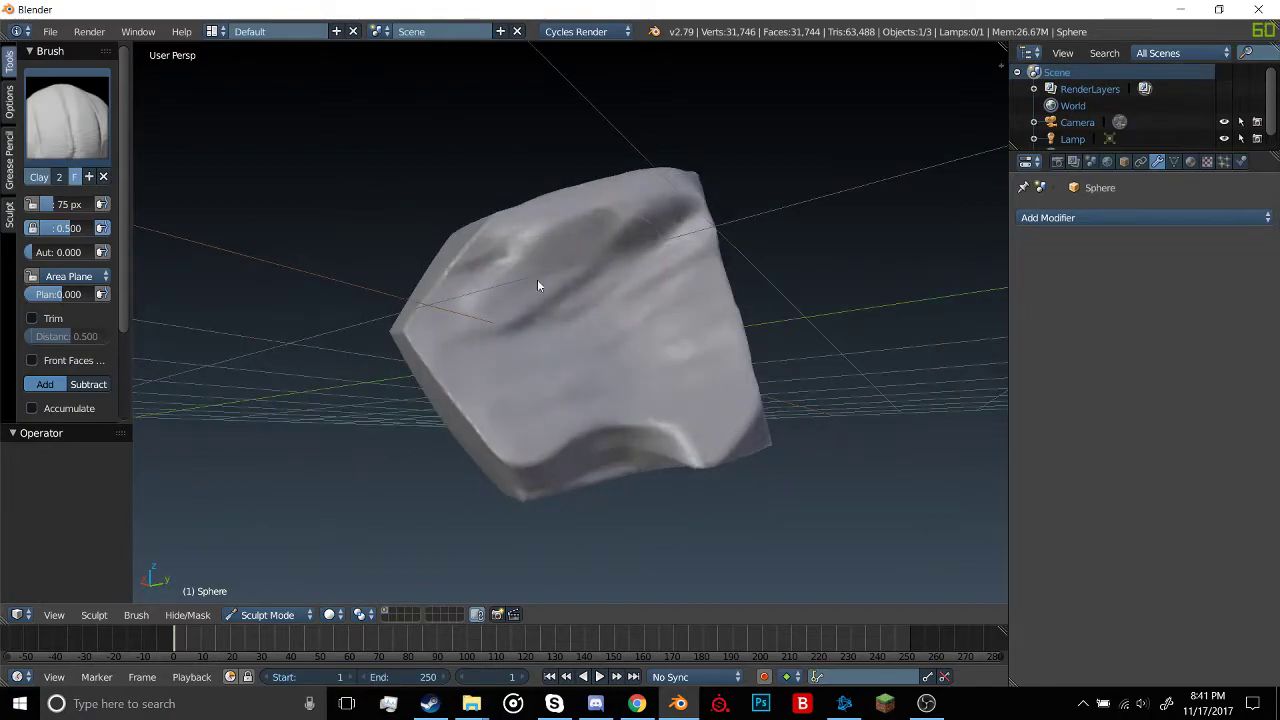
# Sculpt more Clay Strips relief around the broad face's upper edge and onto the neighbouring sides
pyautogui.moveTo(558, 272); pyautogui.dragTo(600, 297)
pyautogui.moveTo(600, 297)
pyautogui.mouseDown(button='middle')
pyautogui.moveTo(680, 337)
pyautogui.moveTo(672, 350)
pyautogui.moveTo(631, 351)
pyautogui.moveTo(497, 269)
pyautogui.mouseUp(button='middle')
pyautogui.moveTo(497, 269)
pyautogui.mouseDown()
pyautogui.moveTo(503, 283)
pyautogui.moveTo(443, 258)
pyautogui.mouseUp()
pyautogui.moveTo(443, 258); pyautogui.dragTo(651, 277, button='middle')
pyautogui.moveTo(651, 277)
pyautogui.mouseDown()
pyautogui.moveTo(669, 254)
pyautogui.moveTo(631, 283)
pyautogui.moveTo(683, 330)
pyautogui.mouseUp()
pyautogui.moveTo(683, 330); pyautogui.dragTo(600, 340, button='middle')
# Roughen the remaining smooth side faces of the rock with vertical Clay Strips strokes
pyautogui.moveTo(608, 251)
pyautogui.mouseDown(button='middle')
pyautogui.moveTo(548, 271)
pyautogui.moveTo(490, 327)
pyautogui.mouseUp(button='middle')
pyautogui.moveTo(677, 323)
pyautogui.mouseDown(button='middle')
pyautogui.moveTo(597, 243)
pyautogui.moveTo(694, 229)
pyautogui.moveTo(640, 197)
pyautogui.moveTo(577, 230)
pyautogui.moveTo(630, 239)
pyautogui.moveTo(495, 313)
pyautogui.moveTo(463, 297)
pyautogui.moveTo(440, 317)
pyautogui.moveTo(511, 295)
pyautogui.moveTo(527, 347)
pyautogui.moveTo(440, 391)
pyautogui.mouseUp(button='middle')
pyautogui.scroll(3, 630, 239)
pyautogui.scroll(-6, 630, 239)
pyautogui.scroll(3, 440, 317)
pyautogui.moveTo(438, 391)
pyautogui.mouseDown()
pyautogui.moveTo(623, 343)
pyautogui.moveTo(711, 343)
pyautogui.moveTo(651, 357)
pyautogui.moveTo(561, 418)
pyautogui.moveTo(734, 346)
pyautogui.moveTo(689, 409)
pyautogui.moveTo(700, 303)
pyautogui.moveTo(440, 433)
pyautogui.mouseUp()
pyautogui.moveTo(690, 374)
pyautogui.mouseDown(button='middle')
pyautogui.moveTo(639, 384)
pyautogui.moveTo(648, 370)
pyautogui.mouseUp(button='middle')
pyautogui.moveTo(657, 308)
pyautogui.mouseDown()
pyautogui.moveTo(597, 372)
pyautogui.moveTo(655, 380)
pyautogui.mouseUp()
# Break up the straight ridge between the small lower facet and the tall face with a Clay Strips stroke
pyautogui.moveTo(656, 386); pyautogui.dragTo(659, 313, button='middle')
pyautogui.moveTo(549, 362)
pyautogui.mouseDown(button='middle')
pyautogui.moveTo(737, 360)
pyautogui.moveTo(606, 363)
pyautogui.moveTo(671, 383)
pyautogui.moveTo(621, 326)
pyautogui.mouseUp(button='middle')
pyautogui.moveTo(643, 383); pyautogui.dragTo(531, 380, button='middle')
pyautogui.moveTo(663, 415)
pyautogui.mouseDown(button='middle')
pyautogui.moveTo(778, 367)
pyautogui.moveTo(480, 409)
pyautogui.moveTo(491, 453)
pyautogui.moveTo(274, 449)
pyautogui.moveTo(429, 334)
pyautogui.moveTo(504, 428)
pyautogui.moveTo(469, 396)
pyautogui.moveTo(537, 334)
pyautogui.moveTo(644, 377)
pyautogui.moveTo(479, 400)
pyautogui.moveTo(506, 387)
pyautogui.moveTo(503, 317)
pyautogui.mouseUp(button='middle')
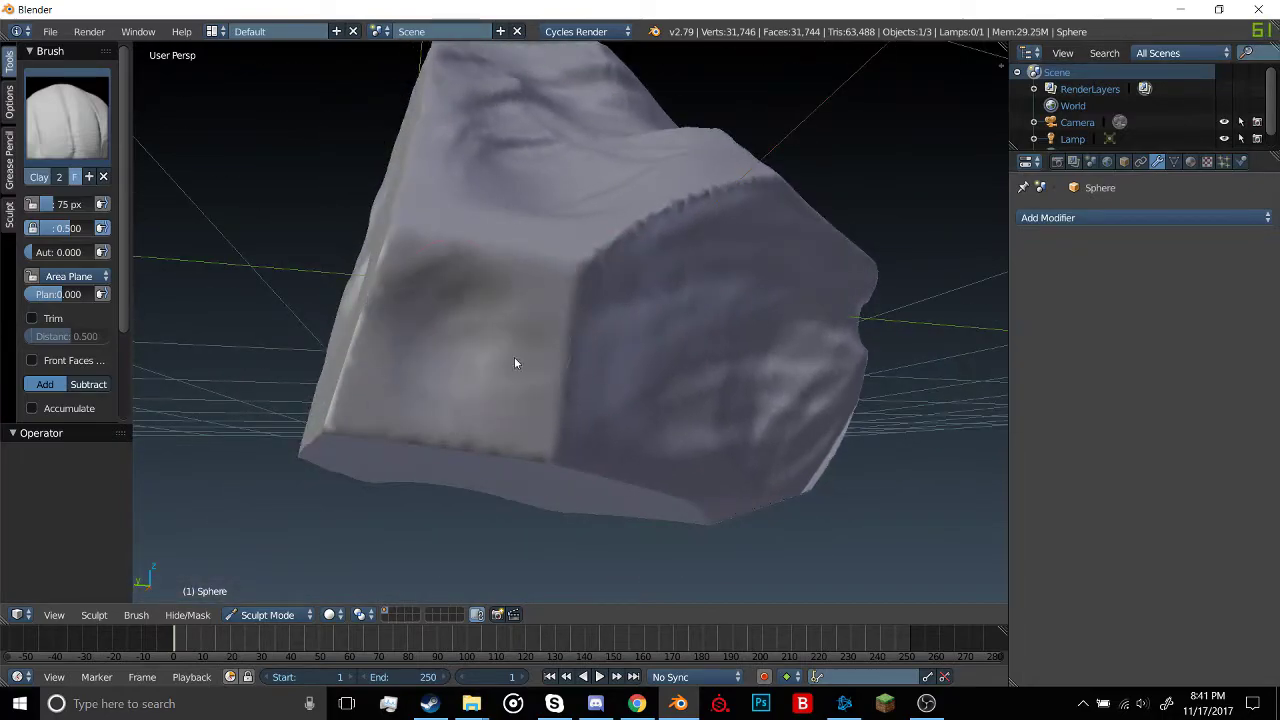
pyautogui.moveTo(530, 364)
pyautogui.mouseDown(button='middle')
pyautogui.moveTo(454, 390)
pyautogui.moveTo(571, 351)
pyautogui.moveTo(566, 360)
pyautogui.mouseUp(button='middle')
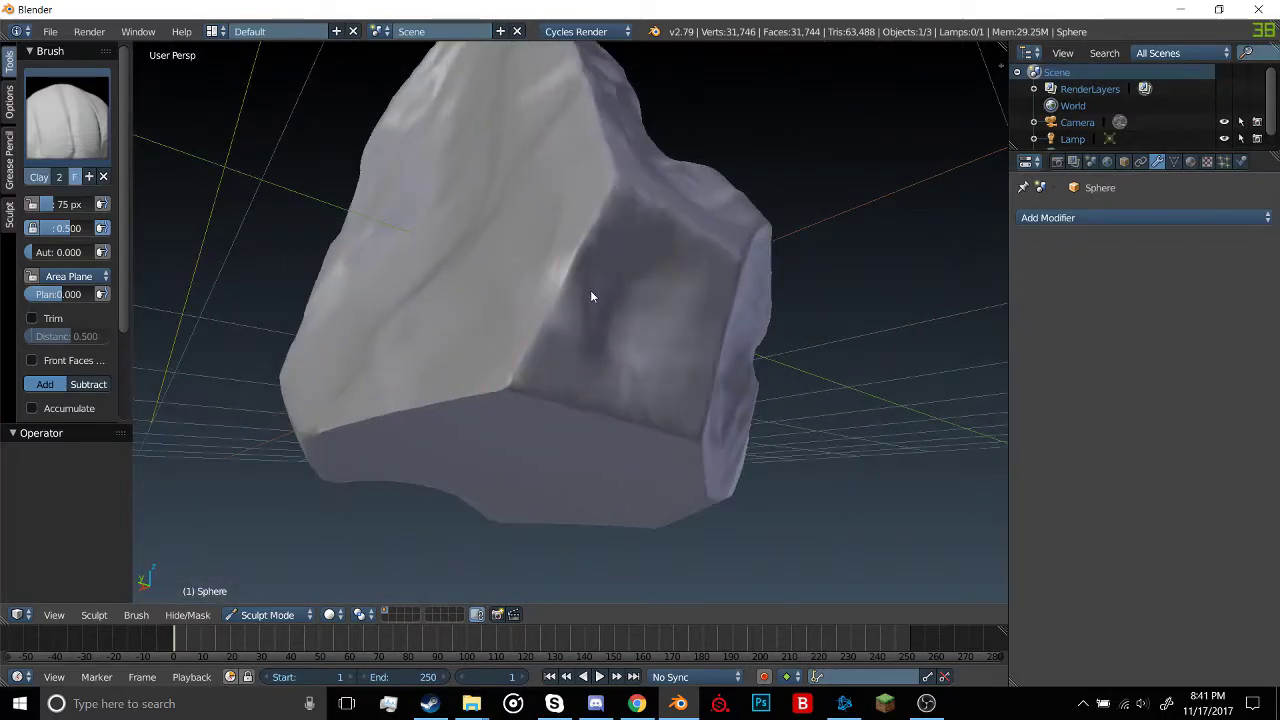
pyautogui.moveTo(588, 299)
pyautogui.mouseDown()
pyautogui.moveTo(505, 225)
pyautogui.moveTo(535, 209)
pyautogui.moveTo(610, 346)
pyautogui.mouseUp()
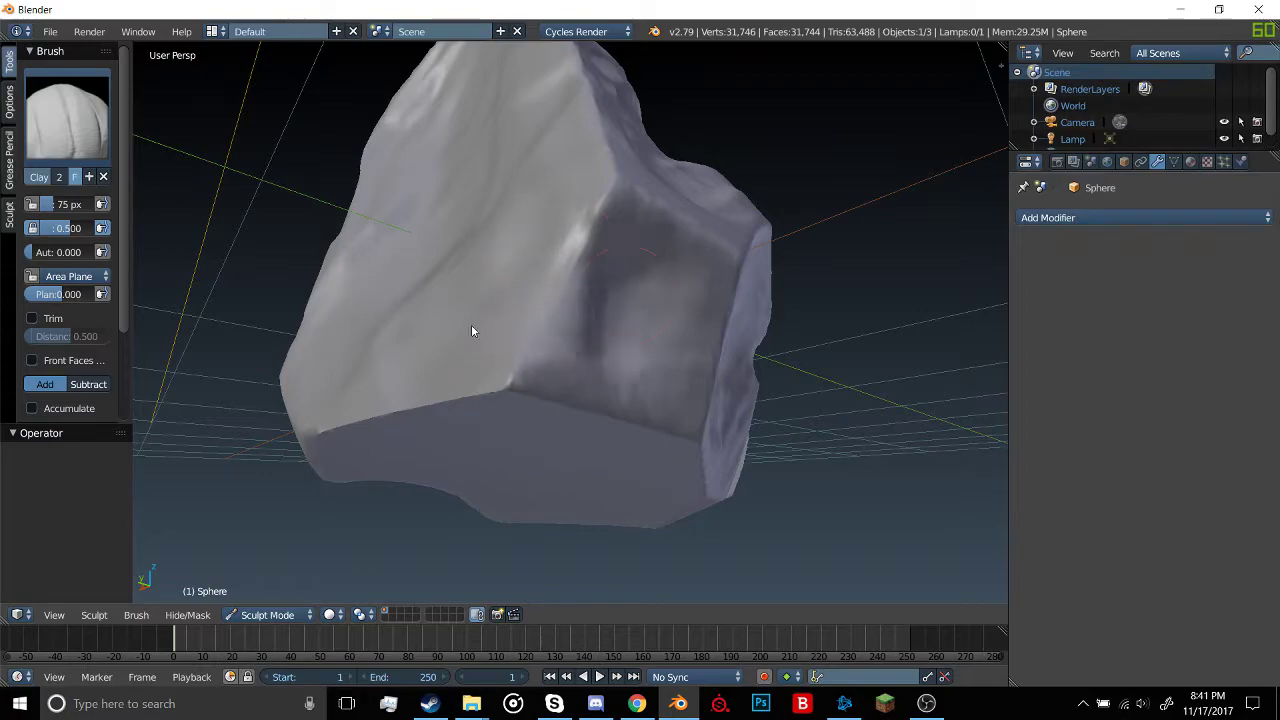
pyautogui.moveTo(577, 277); pyautogui.dragTo(597, 298, button='middle')
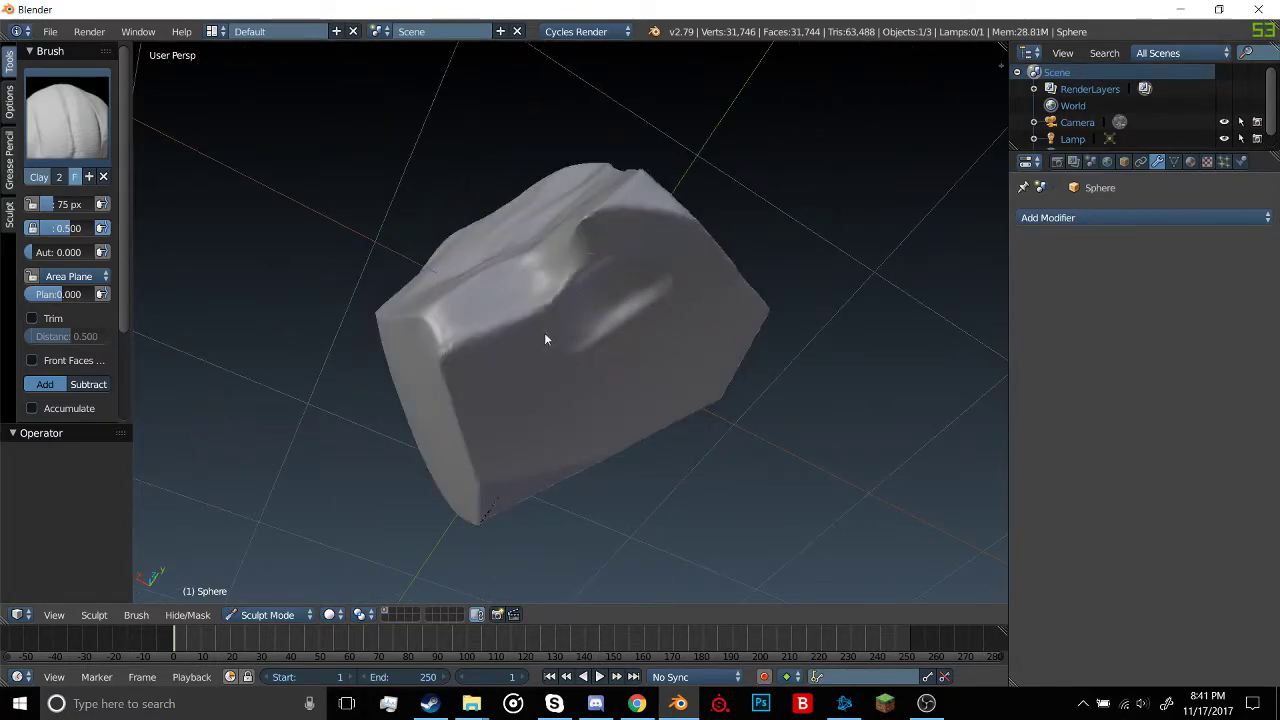
# Sculpt Clay Strips grooves across the smooth underside of the rock
pyautogui.moveTo(586, 377); pyautogui.dragTo(634, 314, button='middle')
pyautogui.moveTo(634, 314)
pyautogui.mouseDown()
pyautogui.moveTo(503, 437)
pyautogui.moveTo(565, 410)
pyautogui.moveTo(686, 200)
pyautogui.moveTo(686, 357)
pyautogui.moveTo(488, 418)
pyautogui.moveTo(677, 377)
pyautogui.moveTo(686, 186)
pyautogui.moveTo(656, 171)
pyautogui.mouseUp()
pyautogui.moveTo(657, 171)
pyautogui.mouseDown(button='middle')
pyautogui.moveTo(563, 408)
pyautogui.moveTo(694, 471)
pyautogui.moveTo(534, 391)
pyautogui.moveTo(643, 458)
pyautogui.moveTo(614, 446)
pyautogui.moveTo(683, 317)
pyautogui.moveTo(706, 335)
pyautogui.moveTo(752, 312)
pyautogui.mouseUp(button='middle')
pyautogui.scroll(2, 683, 317)
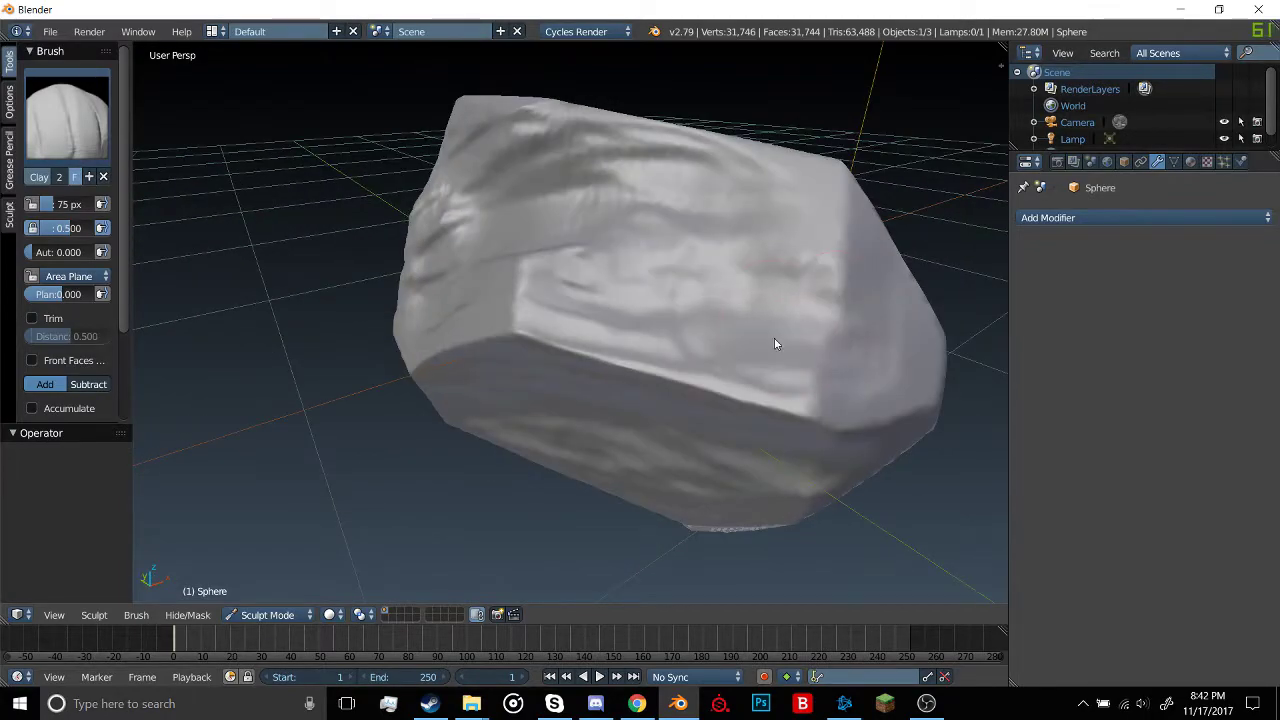
# Wear down the sharp upper edge and add grooves to the smooth face beside it with Clay Strips
pyautogui.moveTo(780, 260)
pyautogui.mouseDown(button='middle')
pyautogui.moveTo(746, 300)
pyautogui.moveTo(694, 277)
pyautogui.moveTo(709, 303)
pyautogui.moveTo(680, 263)
pyautogui.moveTo(797, 310)
pyautogui.moveTo(669, 338)
pyautogui.moveTo(563, 235)
pyautogui.mouseUp(button='middle')
pyautogui.scroll(3, 660, 332)
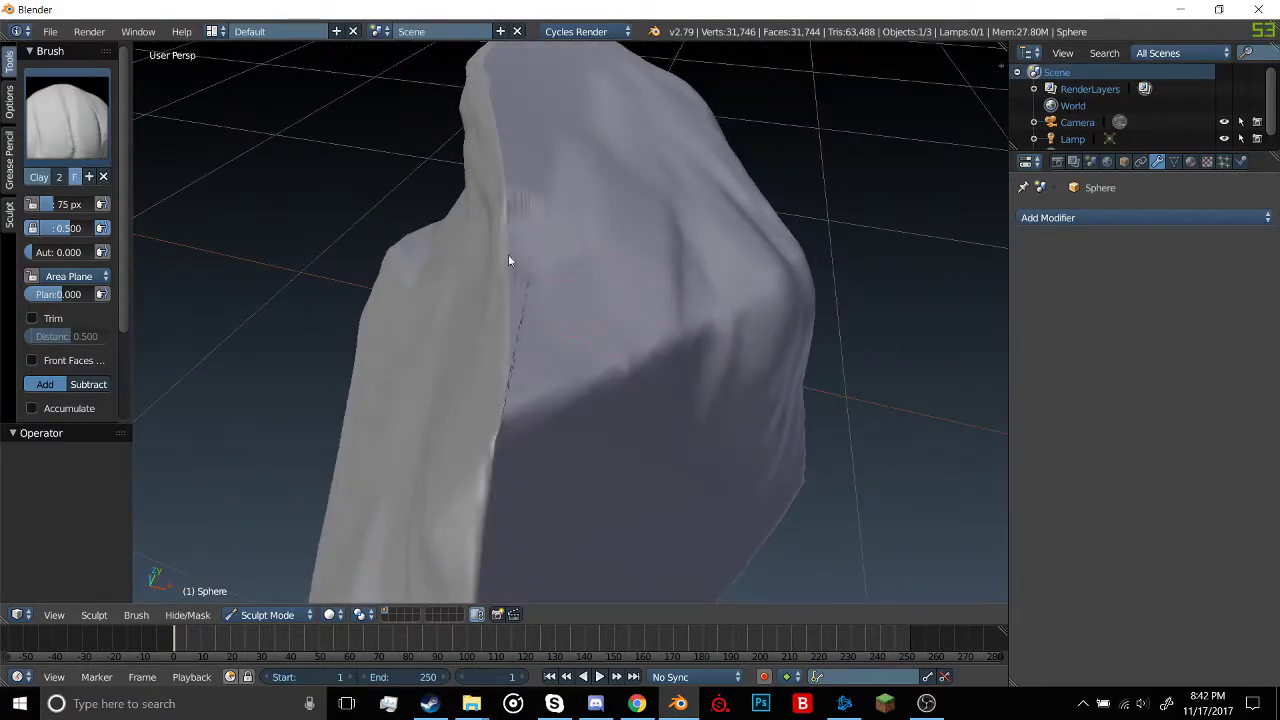
pyautogui.moveTo(559, 283)
pyautogui.mouseDown(button='middle')
pyautogui.moveTo(666, 270)
pyautogui.moveTo(597, 291)
pyautogui.mouseUp(button='middle')
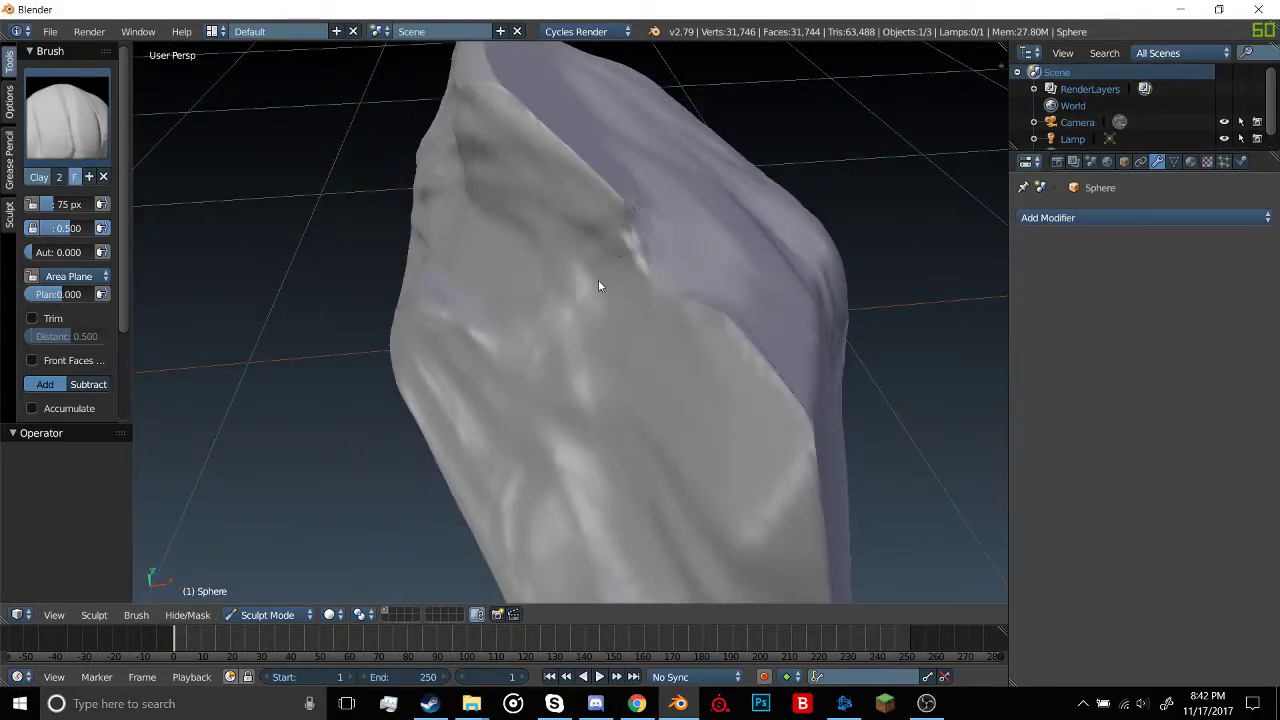
pyautogui.moveTo(687, 239)
pyautogui.mouseDown(button='middle')
pyautogui.moveTo(560, 287)
pyautogui.moveTo(537, 319)
pyautogui.moveTo(544, 381)
pyautogui.moveTo(668, 331)
pyautogui.moveTo(561, 324)
pyautogui.moveTo(534, 300)
pyautogui.moveTo(494, 316)
pyautogui.moveTo(568, 336)
pyautogui.moveTo(406, 233)
pyautogui.mouseUp(button='middle')
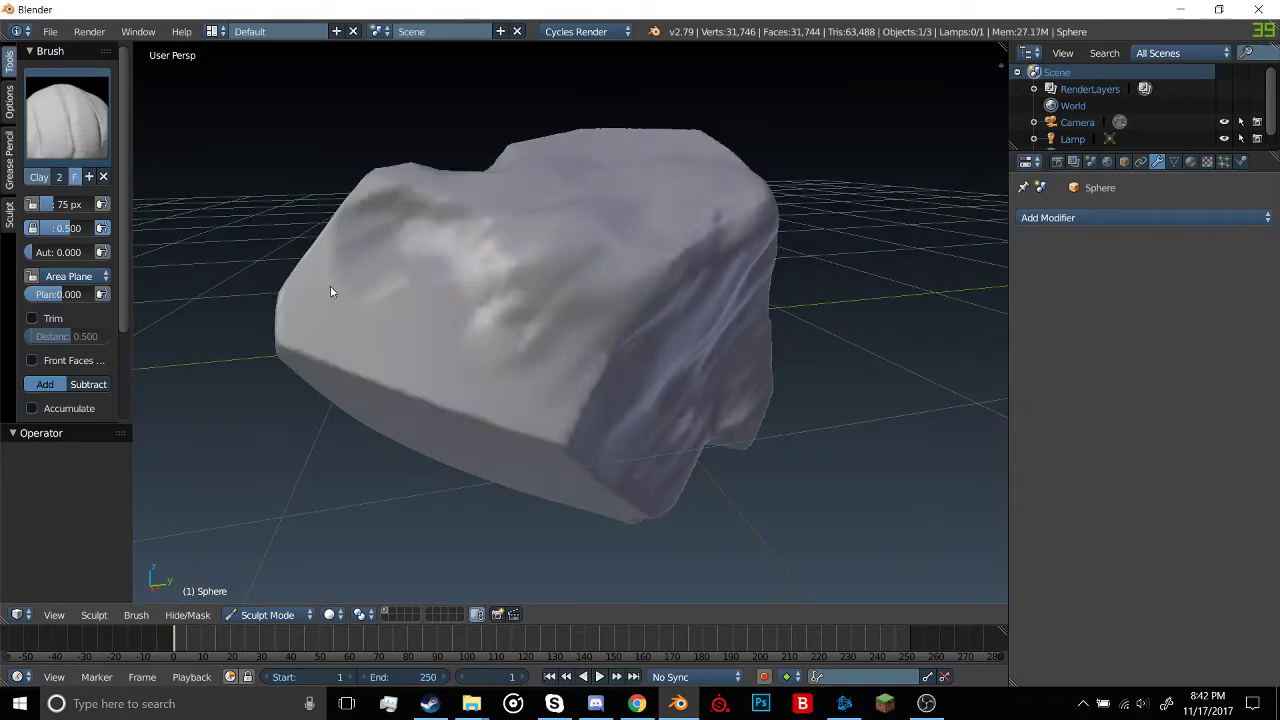
pyautogui.moveTo(338, 286)
pyautogui.mouseDown()
pyautogui.moveTo(525, 341)
pyautogui.moveTo(402, 270)
pyautogui.moveTo(480, 303)
pyautogui.mouseUp()
pyautogui.moveTo(300, 328); pyautogui.dragTo(342, 316, button='middle')
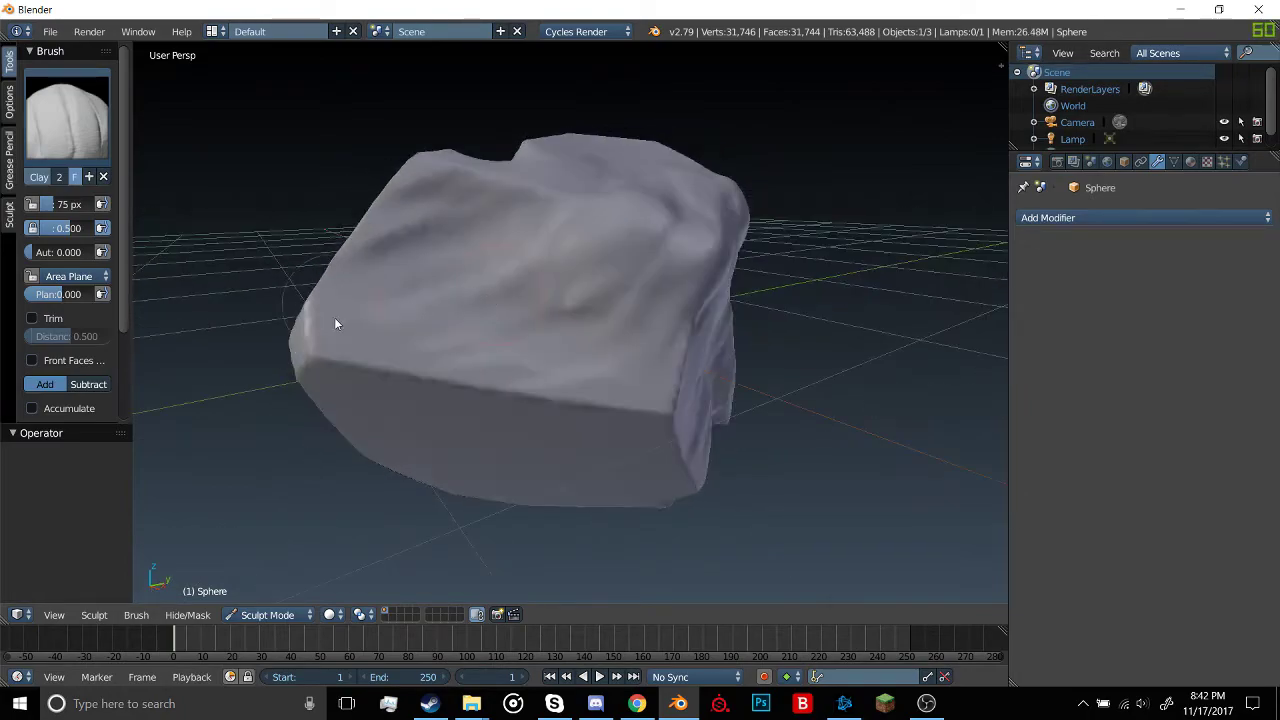
# Carve curved Clay Strips grooves into the flat face above the rock's hollowed lower side
pyautogui.moveTo(437, 340); pyautogui.dragTo(517, 357, button='middle')
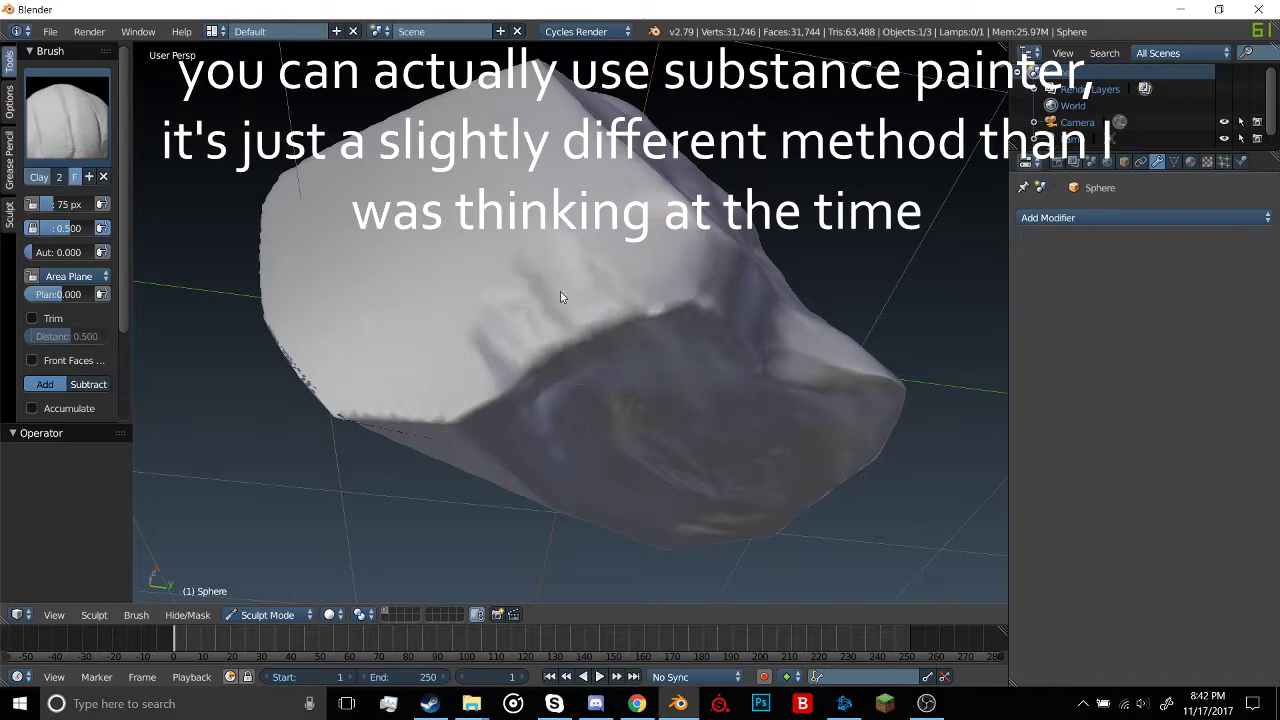
pyautogui.moveTo(561, 310); pyautogui.dragTo(668, 410, button='middle')
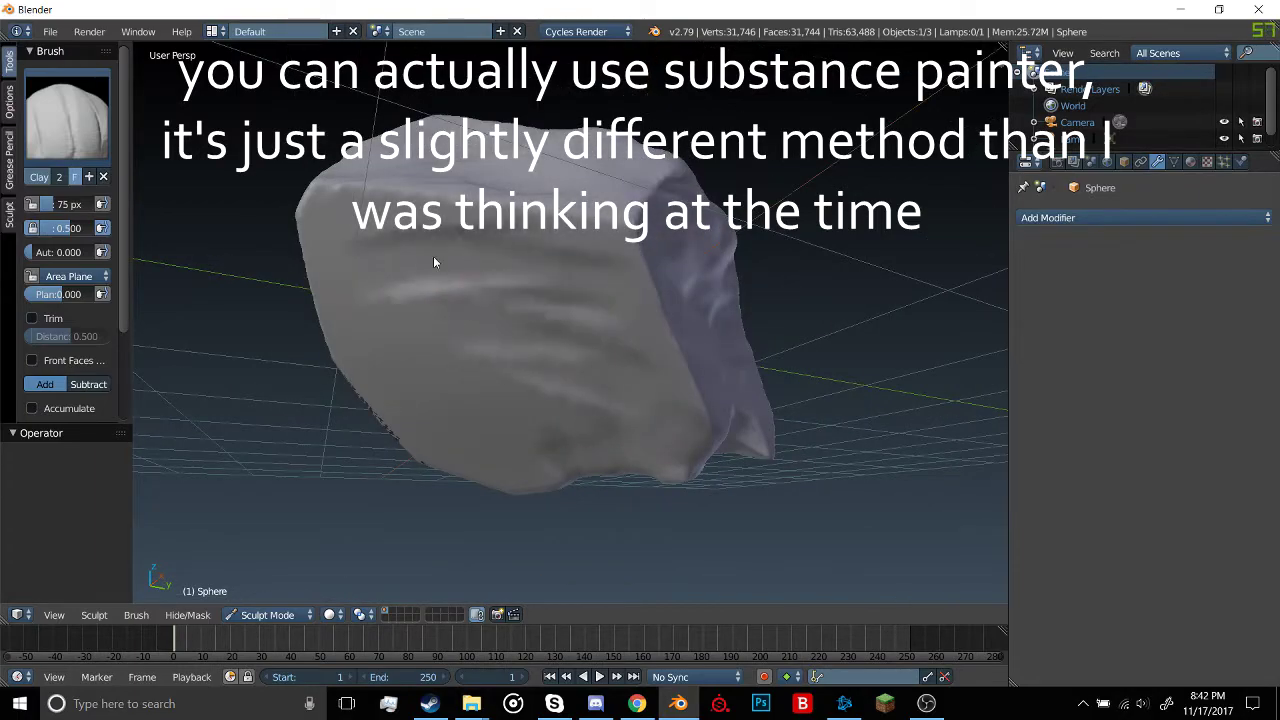
pyautogui.moveTo(468, 255)
pyautogui.mouseDown()
pyautogui.moveTo(503, 329)
pyautogui.moveTo(457, 426)
pyautogui.moveTo(477, 317)
pyautogui.moveTo(444, 244)
pyautogui.moveTo(338, 230)
pyautogui.moveTo(363, 323)
pyautogui.mouseUp()
pyautogui.moveTo(363, 323)
pyautogui.mouseDown(button='middle')
pyautogui.moveTo(514, 351)
pyautogui.moveTo(452, 351)
pyautogui.mouseUp(button='middle')
pyautogui.moveTo(452, 345)
pyautogui.mouseDown()
pyautogui.moveTo(436, 358)
pyautogui.moveTo(512, 289)
pyautogui.mouseUp()
pyautogui.moveTo(512, 289); pyautogui.dragTo(506, 272, button='middle')
# Add finer Clay Strips strokes along the grooved face and its long ragged edge
pyautogui.scroll(1, 506, 272)
pyautogui.moveTo(506, 272)
pyautogui.mouseDown()
pyautogui.moveTo(482, 269)
pyautogui.moveTo(449, 310)
pyautogui.mouseUp()
pyautogui.moveTo(449, 310); pyautogui.dragTo(533, 276, button='middle')
pyautogui.moveTo(465, 243)
pyautogui.mouseDown()
pyautogui.moveTo(534, 243)
pyautogui.moveTo(547, 200)
pyautogui.mouseUp()
pyautogui.moveTo(548, 205)
pyautogui.mouseDown(button='middle')
pyautogui.moveTo(556, 258)
pyautogui.moveTo(651, 203)
pyautogui.moveTo(689, 314)
pyautogui.moveTo(447, 267)
pyautogui.mouseUp(button='middle')
# Select the Smooth brush and smooth the ragged long edge between the two tall faces
pyautogui.click(108, 152)
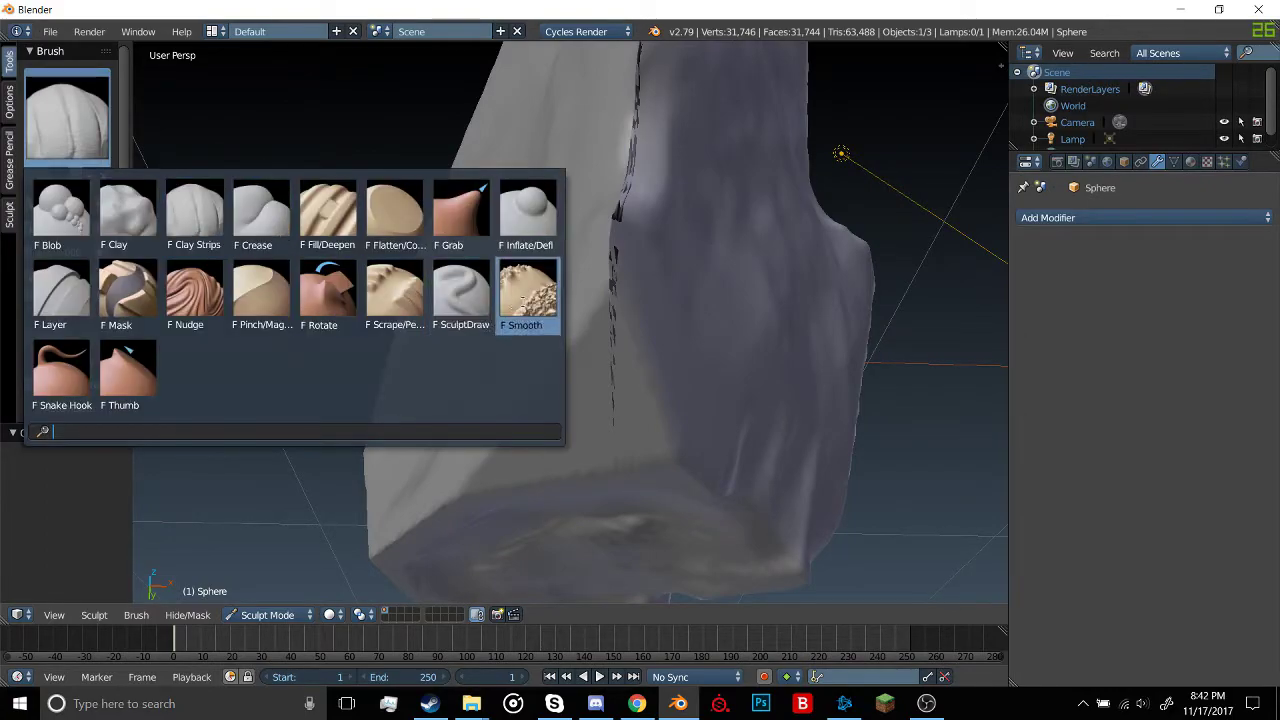
pyautogui.click(527, 295)
pyautogui.moveTo(527, 295); pyautogui.dragTo(602, 346, button='middle')
pyautogui.moveTo(611, 200)
pyautogui.mouseDown(button='middle')
pyautogui.moveTo(599, 288)
pyautogui.moveTo(599, 261)
pyautogui.mouseUp(button='middle')
pyautogui.scroll(-1, 599, 261)
pyautogui.moveTo(599, 261)
pyautogui.mouseDown()
pyautogui.moveTo(610, 330)
pyautogui.moveTo(585, 434)
pyautogui.mouseUp()
pyautogui.moveTo(600, 434); pyautogui.dragTo(600, 357, button='middle')
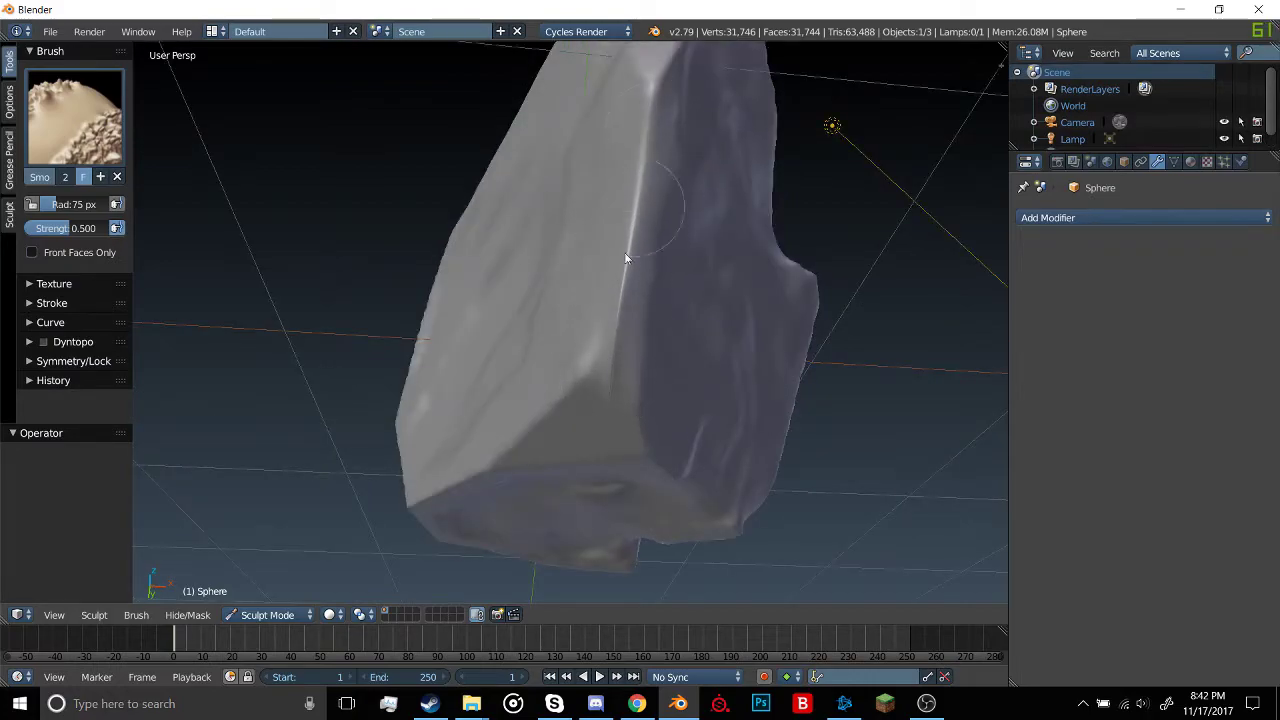
# Smooth the harsh creases in the hollowed face of the rock with the Smooth brush
pyautogui.moveTo(624, 275)
pyautogui.mouseDown(button='middle')
pyautogui.moveTo(691, 391)
pyautogui.moveTo(665, 437)
pyautogui.moveTo(680, 326)
pyautogui.mouseUp(button='middle')
pyautogui.moveTo(666, 394)
pyautogui.mouseDown(button='middle')
pyautogui.moveTo(451, 436)
pyautogui.moveTo(466, 495)
pyautogui.moveTo(667, 484)
pyautogui.moveTo(854, 409)
pyautogui.moveTo(771, 357)
pyautogui.moveTo(797, 414)
pyautogui.moveTo(840, 364)
pyautogui.moveTo(734, 357)
pyautogui.moveTo(811, 283)
pyautogui.moveTo(769, 277)
pyautogui.moveTo(844, 284)
pyautogui.moveTo(789, 211)
pyautogui.moveTo(700, 269)
pyautogui.moveTo(686, 257)
pyautogui.mouseUp(button='middle')
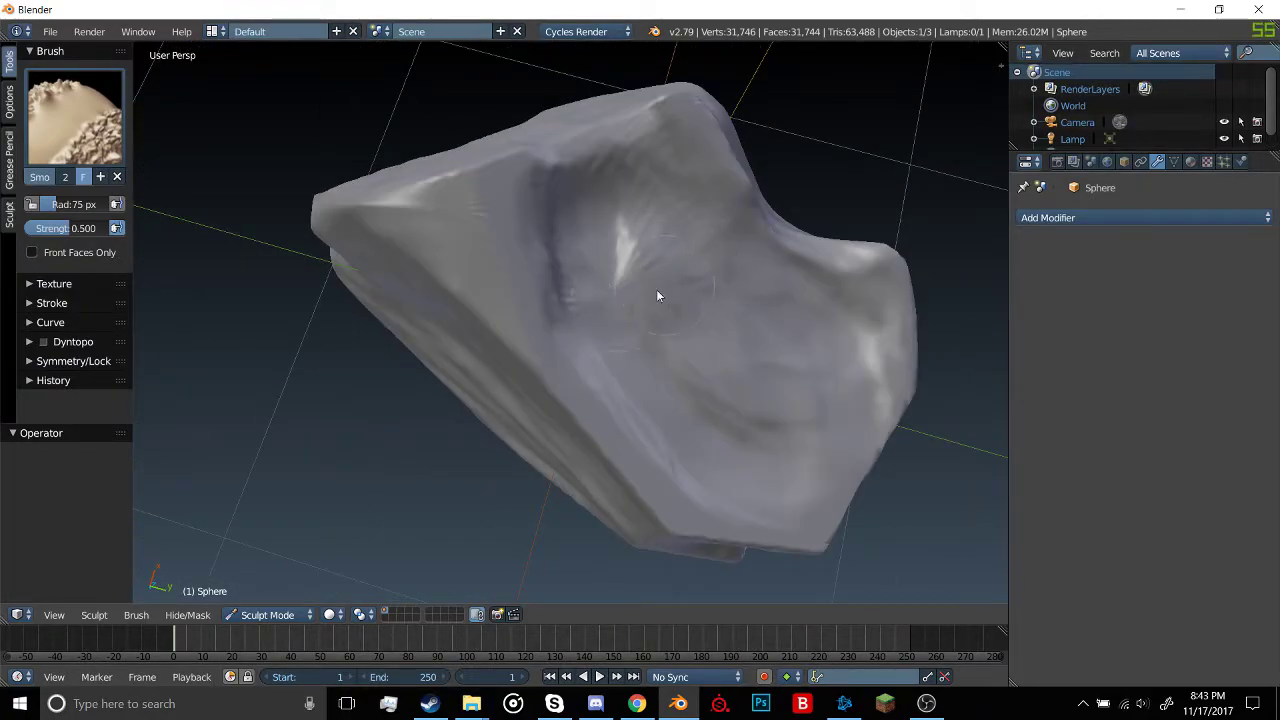
pyautogui.moveTo(642, 307)
pyautogui.mouseDown()
pyautogui.moveTo(580, 223)
pyautogui.moveTo(606, 303)
pyautogui.moveTo(553, 301)
pyautogui.mouseUp()
pyautogui.moveTo(553, 300); pyautogui.dragTo(526, 292, button='middle')
# Reselect the Clay Strips brush and add diagonal strokes to the upper part of the long, bumpy face
pyautogui.scroll(3, 526, 292)
pyautogui.scroll(-5, 608, 305)
pyautogui.moveTo(610, 306)
pyautogui.mouseDown(button='middle')
pyautogui.moveTo(545, 345)
pyautogui.moveTo(575, 287)
pyautogui.mouseUp(button='middle')
pyautogui.scroll(-3, 572, 286)
pyautogui.scroll(6, 571, 322)
pyautogui.click(112, 145)
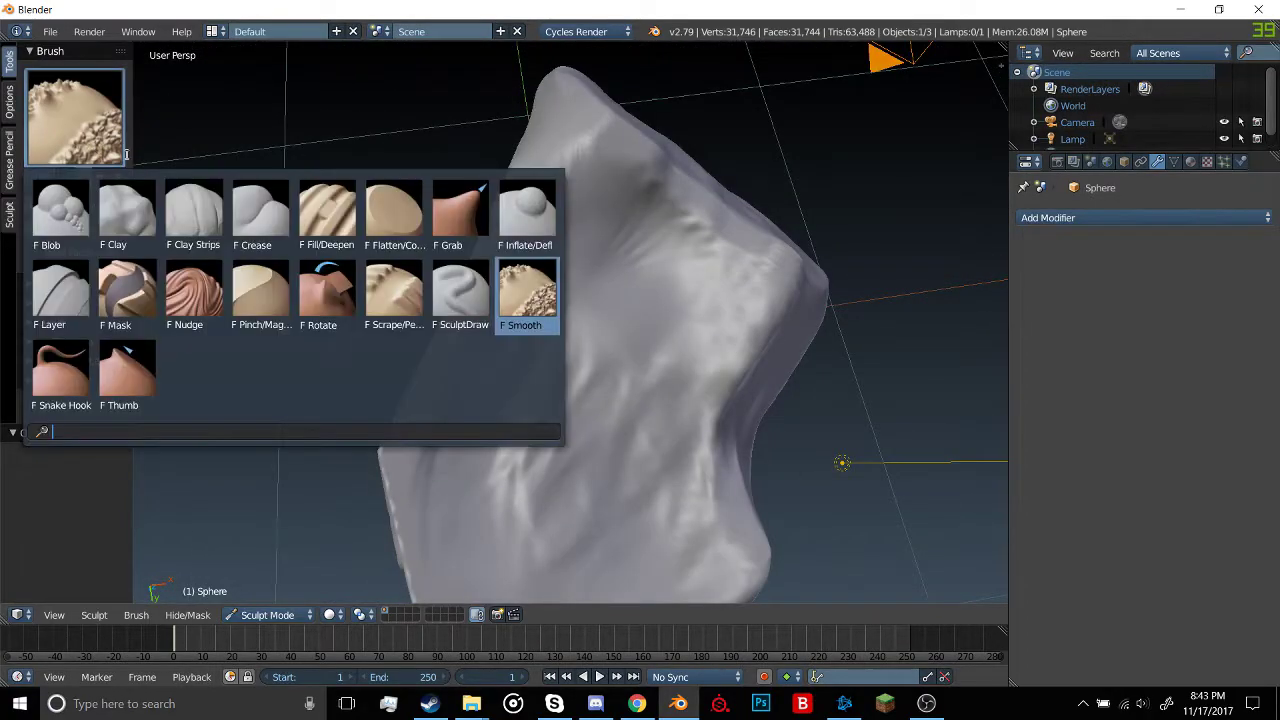
pyautogui.click(127, 212)
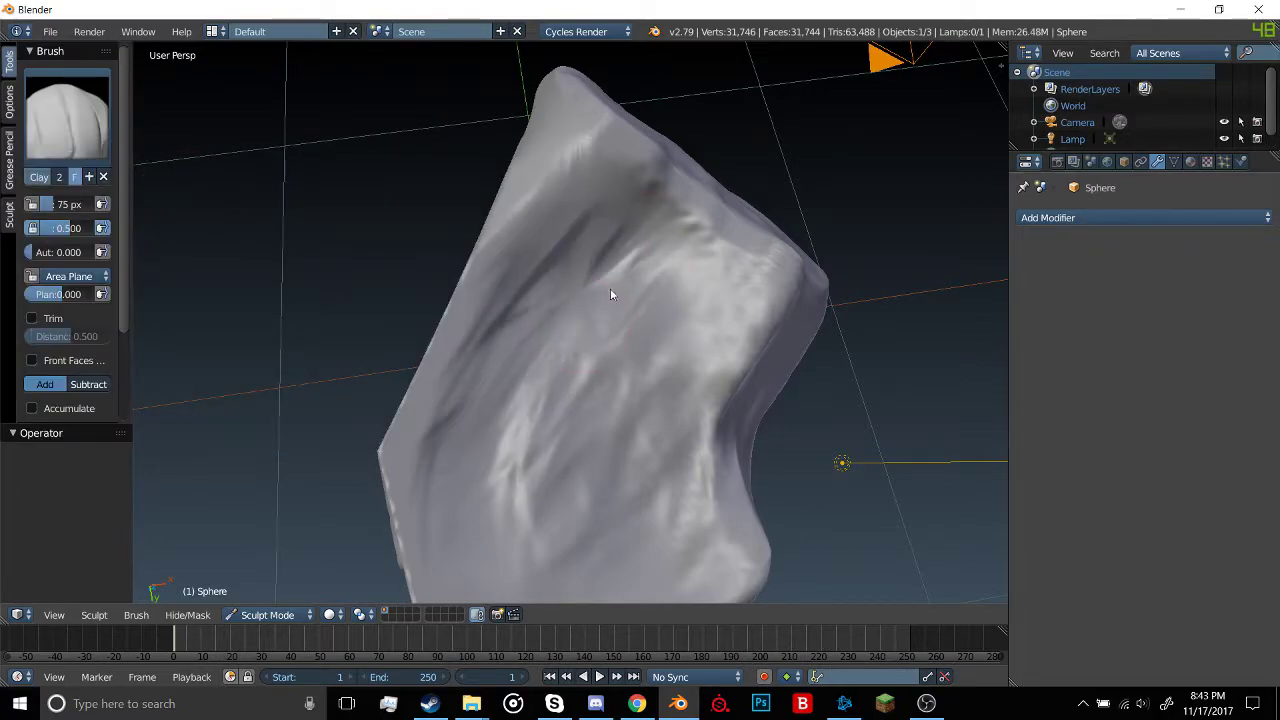
pyautogui.moveTo(633, 276); pyautogui.dragTo(632, 350)
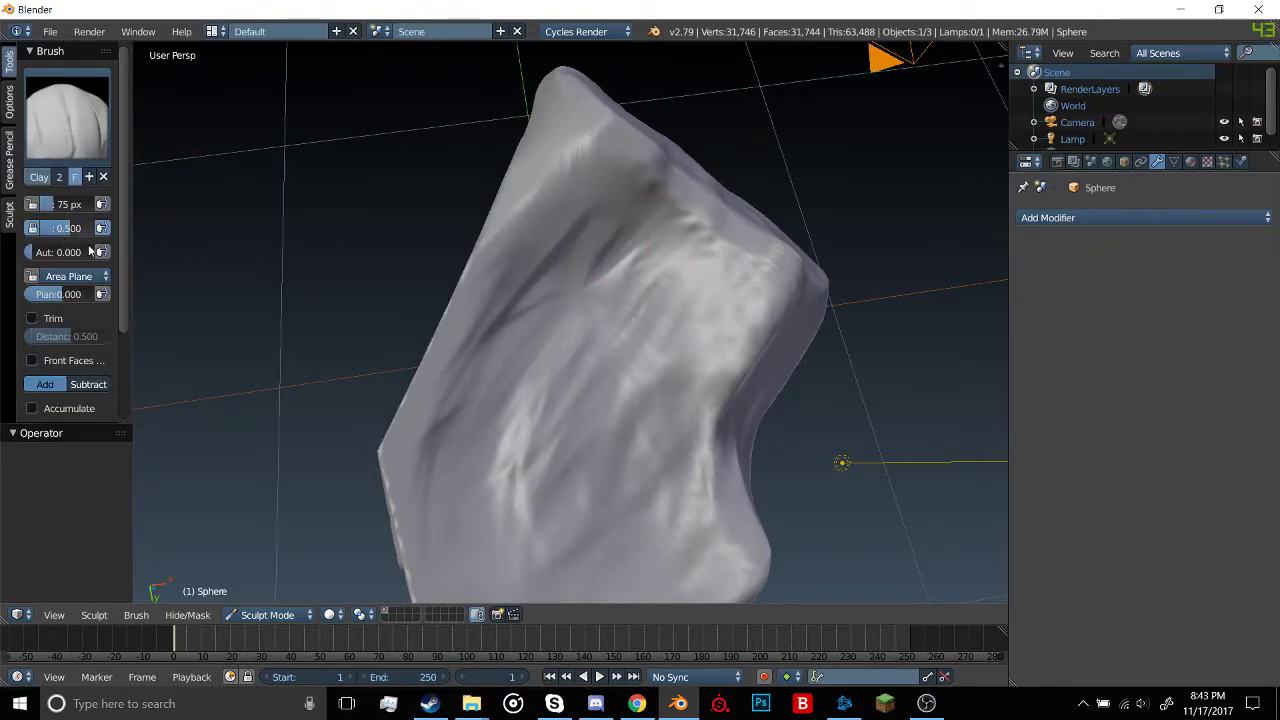
# Set the Clay Strips strength to 1.000 and autosmooth to 0.500, and stroke across the bumpy face
pyautogui.moveTo(74, 230)
pyautogui.mouseDown()
pyautogui.moveTo(76, 250)
pyautogui.moveTo(88, 229)
pyautogui.moveTo(130, 232)
pyautogui.mouseUp()
pyautogui.click(153, 231)
pyautogui.moveTo(601, 256); pyautogui.dragTo(549, 280)
pyautogui.moveTo(549, 273)
pyautogui.mouseDown(button='middle')
pyautogui.moveTo(551, 384)
pyautogui.moveTo(470, 422)
pyautogui.mouseUp(button='middle')
pyautogui.moveTo(514, 318)
pyautogui.mouseDown(button='middle')
pyautogui.moveTo(602, 263)
pyautogui.moveTo(657, 414)
pyautogui.moveTo(657, 391)
pyautogui.moveTo(760, 409)
pyautogui.moveTo(950, 386)
pyautogui.moveTo(806, 275)
pyautogui.moveTo(830, 210)
pyautogui.mouseUp(button='middle')
# Rework the notch in the lower edge of the broad face with a full-strength Clay Strips stroke
pyautogui.scroll(4, 830, 210)
pyautogui.scroll(-5, 576, 289)
pyautogui.scroll(6, 605, 250)
pyautogui.moveTo(576, 289); pyautogui.dragTo(696, 371, button='middle')
pyautogui.scroll(-7, 658, 286)
pyautogui.scroll(6, 696, 371)
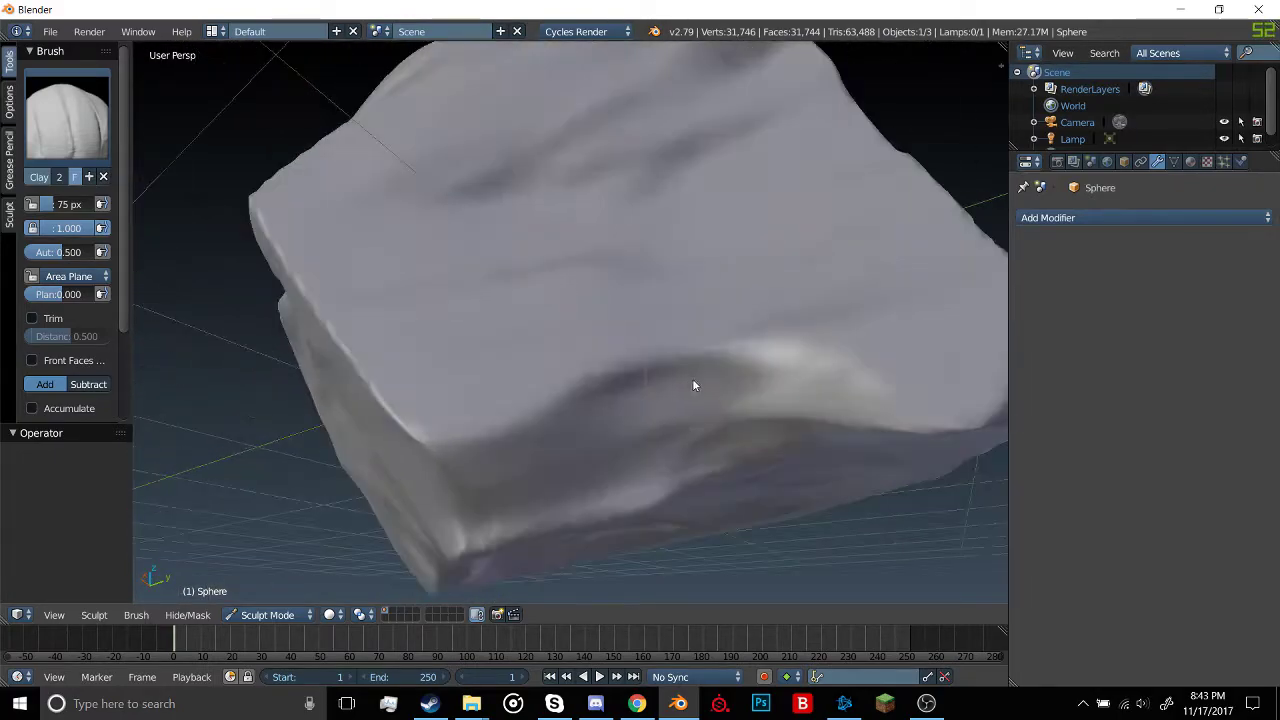
pyautogui.moveTo(689, 380)
pyautogui.mouseDown()
pyautogui.moveTo(720, 456)
pyautogui.moveTo(559, 370)
pyautogui.moveTo(690, 372)
pyautogui.mouseUp()
pyautogui.scroll(-5, 449, 275)
pyautogui.moveTo(449, 275); pyautogui.dragTo(641, 381, button='middle')
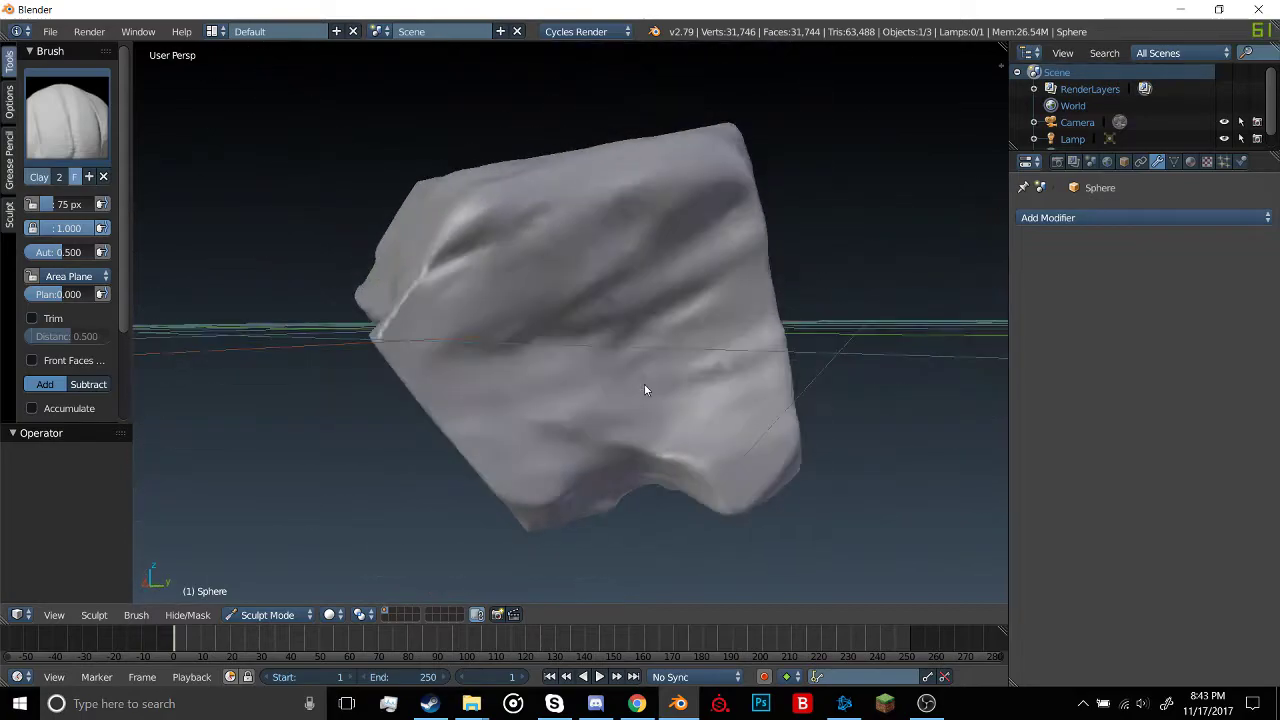
# Add a diagonal Clay Strips stroke across the upper part of the broad face
pyautogui.moveTo(672, 276)
pyautogui.mouseDown()
pyautogui.moveTo(494, 306)
pyautogui.moveTo(540, 330)
pyautogui.mouseUp()
pyautogui.scroll(-4, 593, 356)
pyautogui.moveTo(593, 356)
pyautogui.mouseDown(button='middle')
pyautogui.moveTo(664, 297)
pyautogui.moveTo(803, 350)
pyautogui.moveTo(720, 397)
pyautogui.moveTo(851, 383)
pyautogui.moveTo(783, 406)
pyautogui.moveTo(834, 386)
pyautogui.mouseUp(button='middle')
pyautogui.scroll(4, 811, 388)
pyautogui.scroll(-4, 809, 343)
# Switch to the Pinch/Magnify brush and stroke along an outer edge of the rock to sharpen it
pyautogui.moveTo(809, 343)
pyautogui.mouseDown(button='middle')
pyautogui.moveTo(831, 260)
pyautogui.moveTo(949, 292)
pyautogui.moveTo(537, 297)
pyautogui.moveTo(450, 280)
pyautogui.moveTo(550, 257)
pyautogui.moveTo(548, 242)
pyautogui.moveTo(517, 277)
pyautogui.moveTo(528, 290)
pyautogui.moveTo(520, 258)
pyautogui.moveTo(512, 285)
pyautogui.mouseUp(button='middle')
pyautogui.scroll(3, 537, 297)
pyautogui.click(67, 118)
pyautogui.click(262, 292)
pyautogui.scroll(-2, 517, 277)
pyautogui.scroll(-2, 528, 290)
pyautogui.scroll(3, 512, 285)
pyautogui.moveTo(512, 285); pyautogui.dragTo(420, 403)
# Sharpen the ridges around the triangular facet above the underside with the Pinch brush at strength 0.500
pyautogui.scroll(-2, 420, 403)
pyautogui.moveTo(420, 403); pyautogui.dragTo(504, 371, button='middle')
pyautogui.click(67, 115)
pyautogui.click(253, 282)
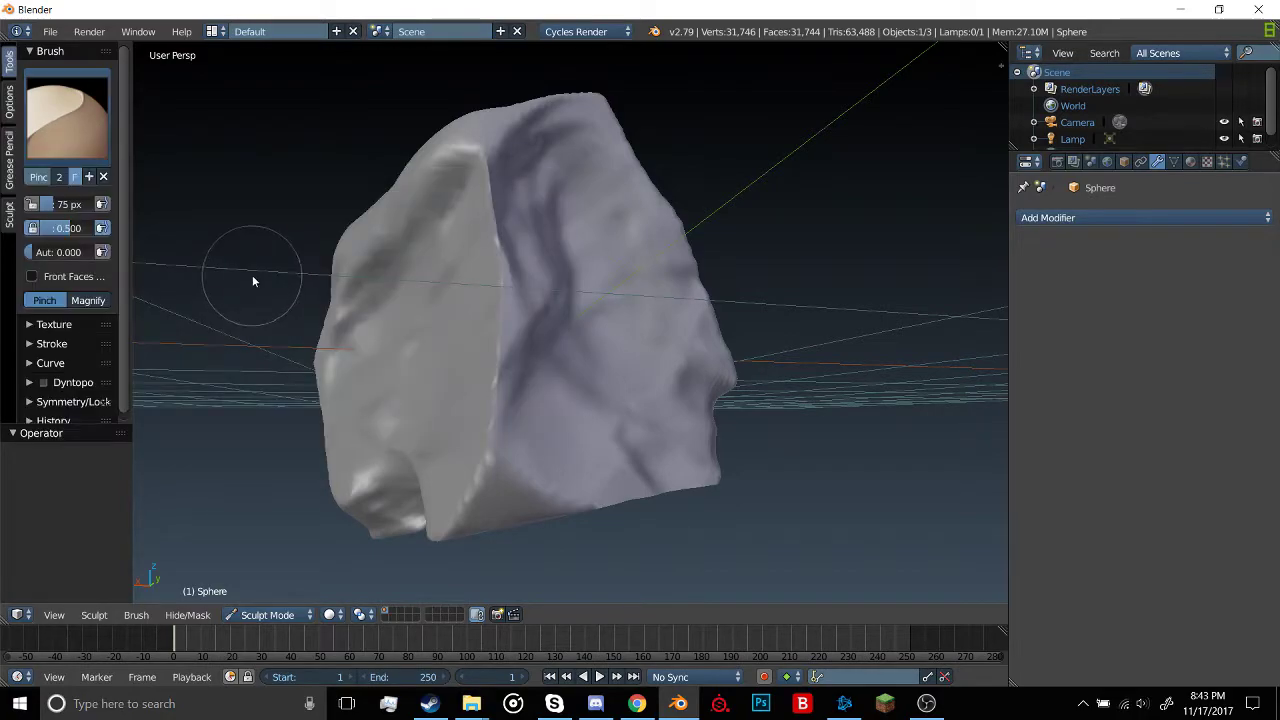
pyautogui.moveTo(253, 282)
pyautogui.mouseDown(button='middle')
pyautogui.moveTo(371, 283)
pyautogui.moveTo(574, 366)
pyautogui.moveTo(554, 346)
pyautogui.mouseUp(button='middle')
pyautogui.scroll(3, 574, 366)
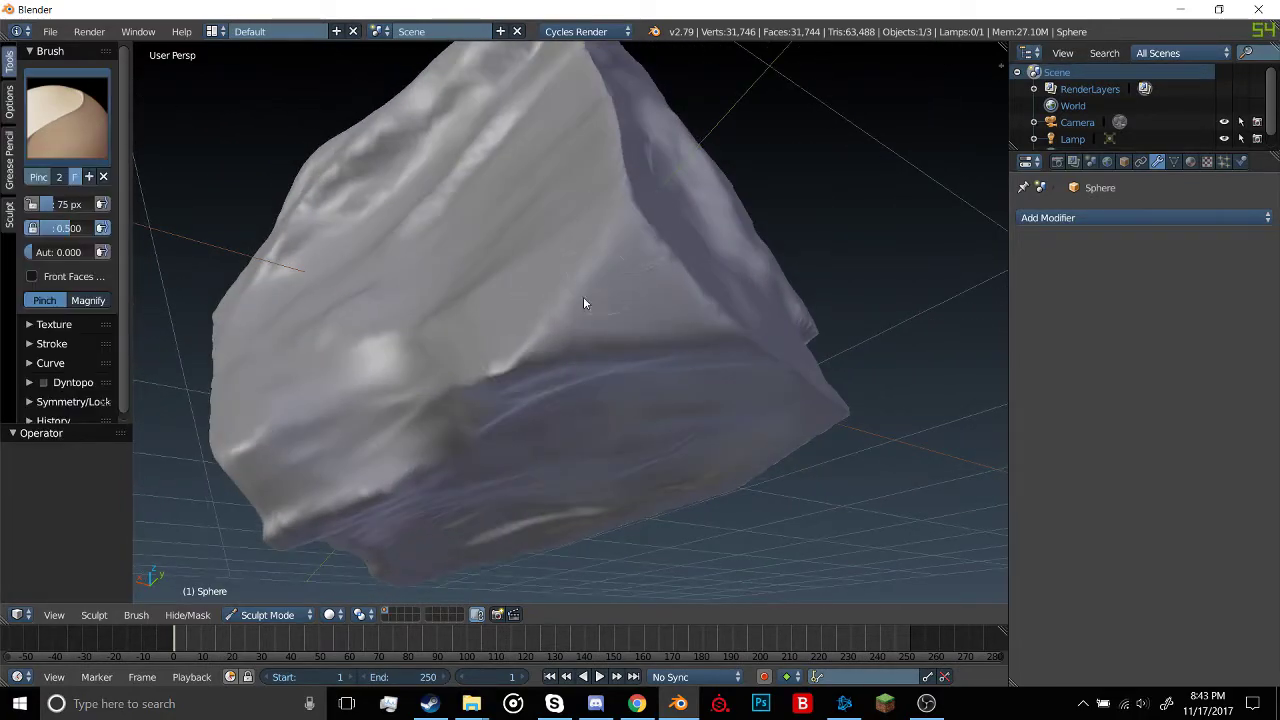
pyautogui.moveTo(574, 283); pyautogui.dragTo(569, 291, button='middle')
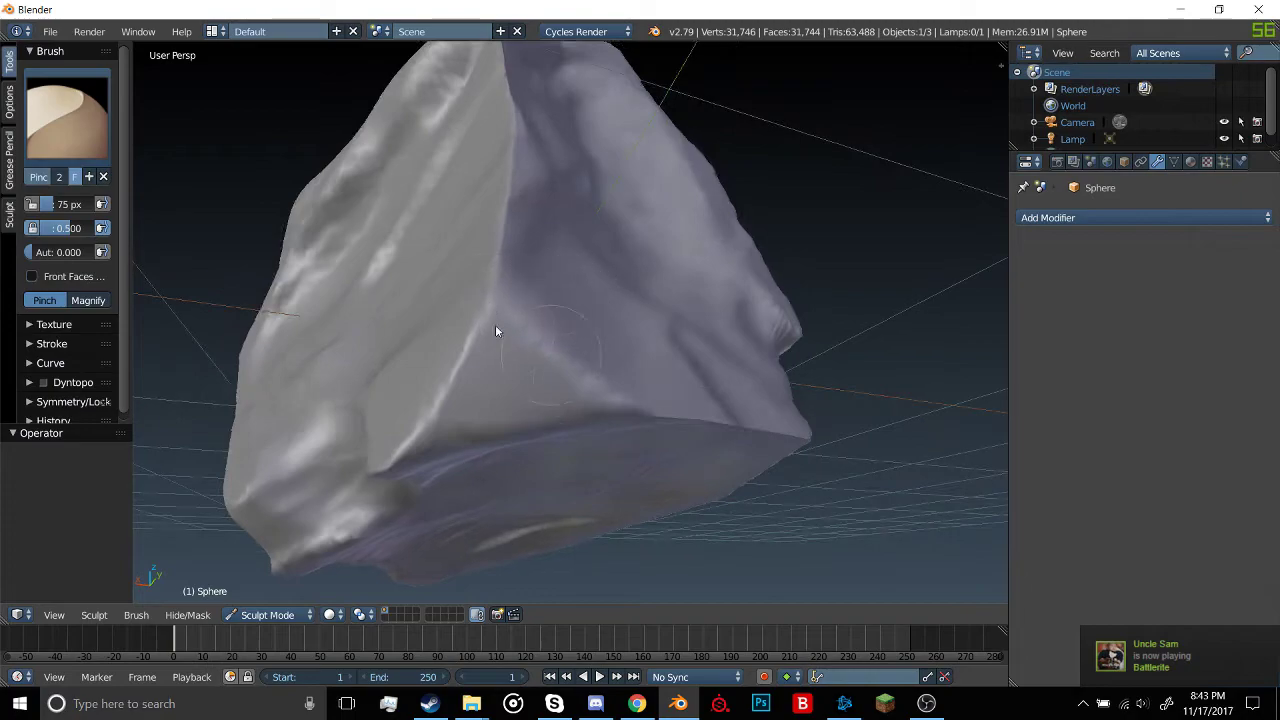
pyautogui.moveTo(584, 406)
pyautogui.mouseDown(button='middle')
pyautogui.moveTo(513, 408)
pyautogui.moveTo(350, 341)
pyautogui.mouseUp(button='middle')
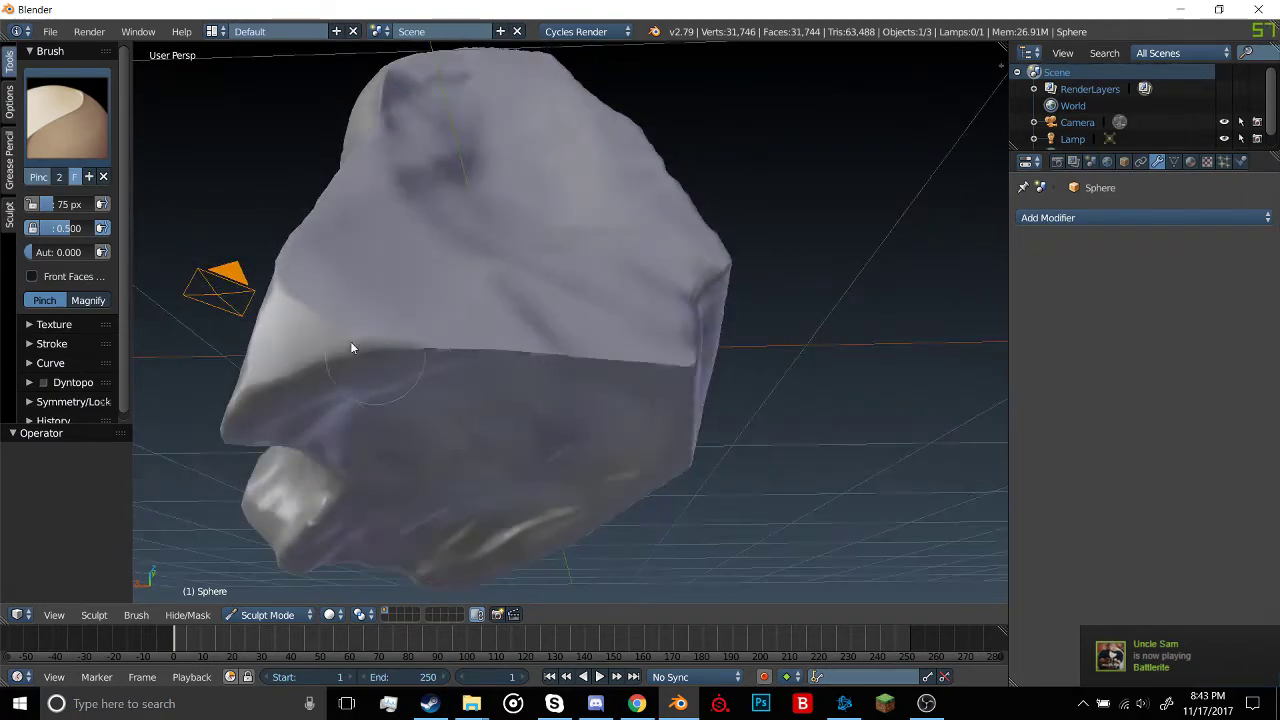
# Soften the long edge between the underside and the face above it with the Smooth brush at strength 0.500
pyautogui.click(68, 138)
pyautogui.click(529, 286)
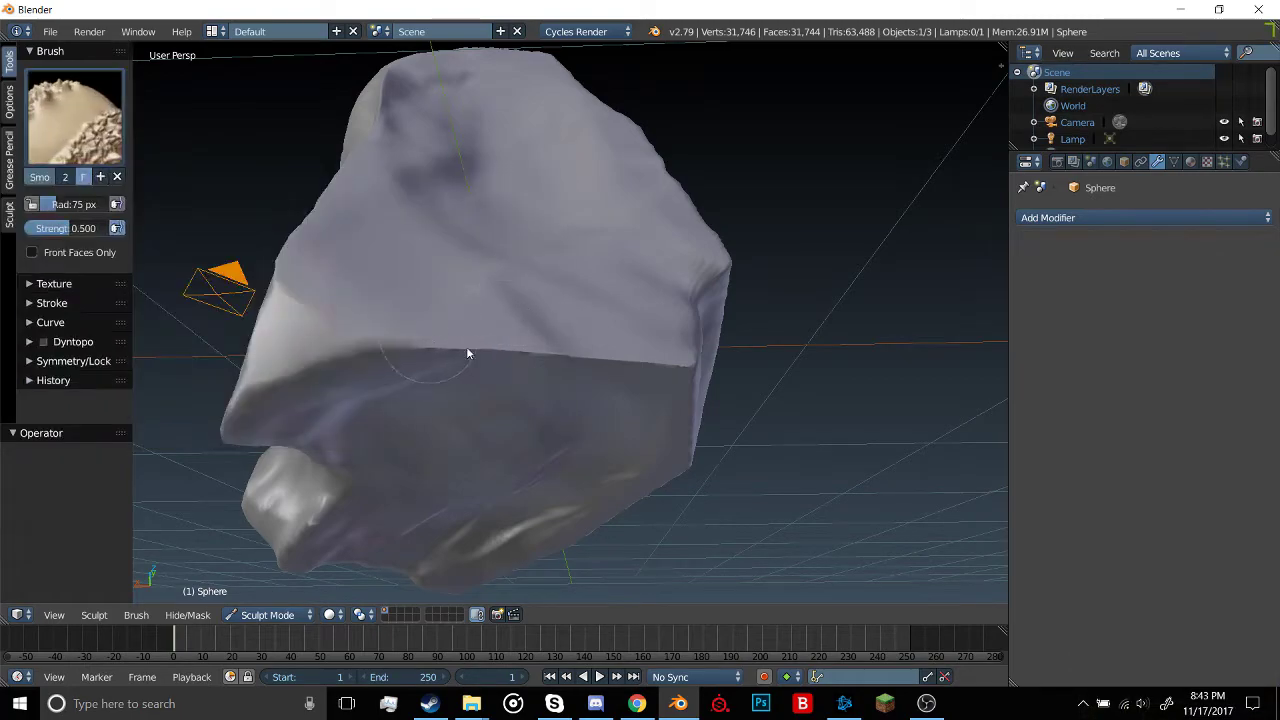
pyautogui.moveTo(603, 352)
pyautogui.mouseDown(button='middle')
pyautogui.moveTo(652, 378)
pyautogui.moveTo(504, 409)
pyautogui.mouseUp(button='middle')
pyautogui.moveTo(574, 289)
pyautogui.mouseDown(button='middle')
pyautogui.moveTo(436, 336)
pyautogui.moveTo(505, 326)
pyautogui.moveTo(420, 320)
pyautogui.mouseUp(button='middle')
# Reselect the Pinch brush and tighten the smoothed edge bordering the underside of the rock
pyautogui.click(74, 118)
pyautogui.click(262, 296)
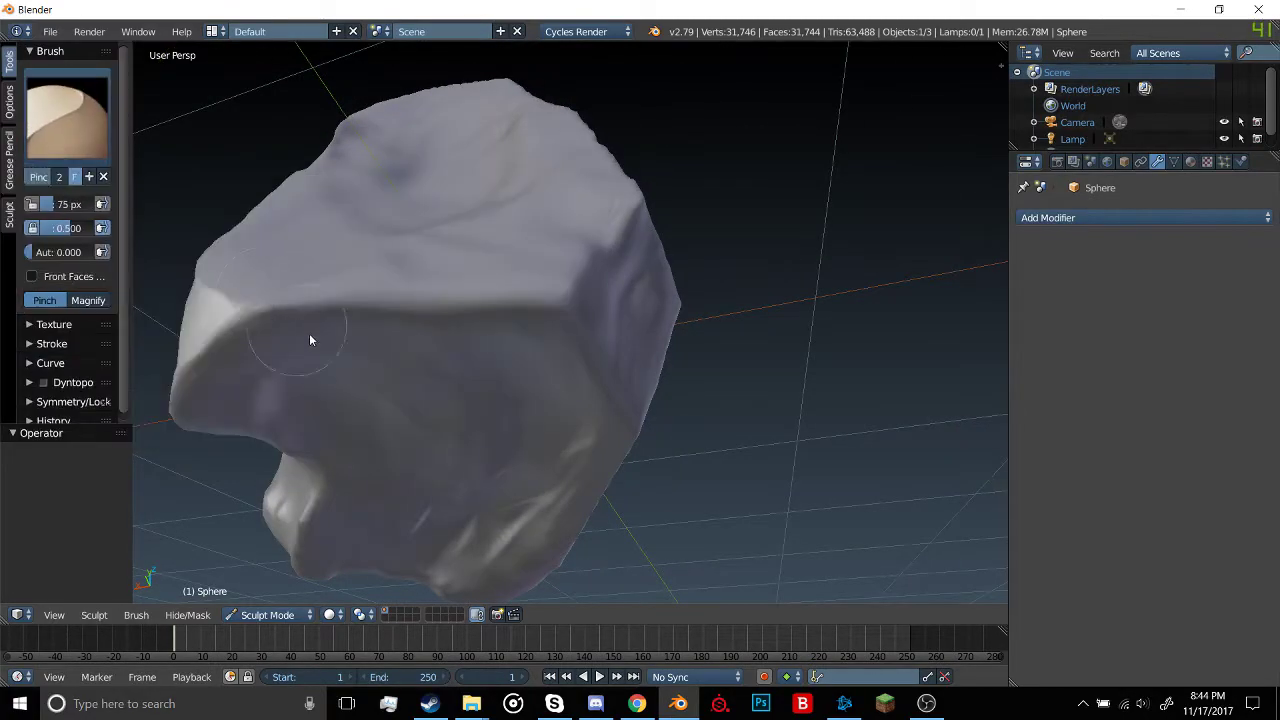
pyautogui.moveTo(313, 342)
pyautogui.mouseDown()
pyautogui.moveTo(480, 300)
pyautogui.moveTo(343, 303)
pyautogui.moveTo(474, 296)
pyautogui.mouseUp()
pyautogui.moveTo(474, 296); pyautogui.dragTo(420, 296, button='middle')
pyautogui.moveTo(279, 293)
pyautogui.mouseDown()
pyautogui.moveTo(562, 417)
pyautogui.moveTo(481, 399)
pyautogui.mouseUp()
pyautogui.moveTo(481, 399); pyautogui.dragTo(495, 475, button='middle')
pyautogui.moveTo(514, 328)
pyautogui.mouseDown()
pyautogui.moveTo(355, 417)
pyautogui.moveTo(475, 345)
pyautogui.mouseUp()
# Pinch the edges bordering the long grooved face and the upper corner of the rock
pyautogui.scroll(-3, 475, 345)
pyautogui.moveTo(475, 345)
pyautogui.mouseDown(button='middle')
pyautogui.moveTo(404, 353)
pyautogui.moveTo(331, 331)
pyautogui.mouseUp(button='middle')
pyautogui.scroll(-1, 414, 485)
pyautogui.moveTo(466, 466)
pyautogui.mouseDown(button='middle')
pyautogui.moveTo(414, 485)
pyautogui.moveTo(509, 349)
pyautogui.mouseUp(button='middle')
pyautogui.scroll(4, 580, 352)
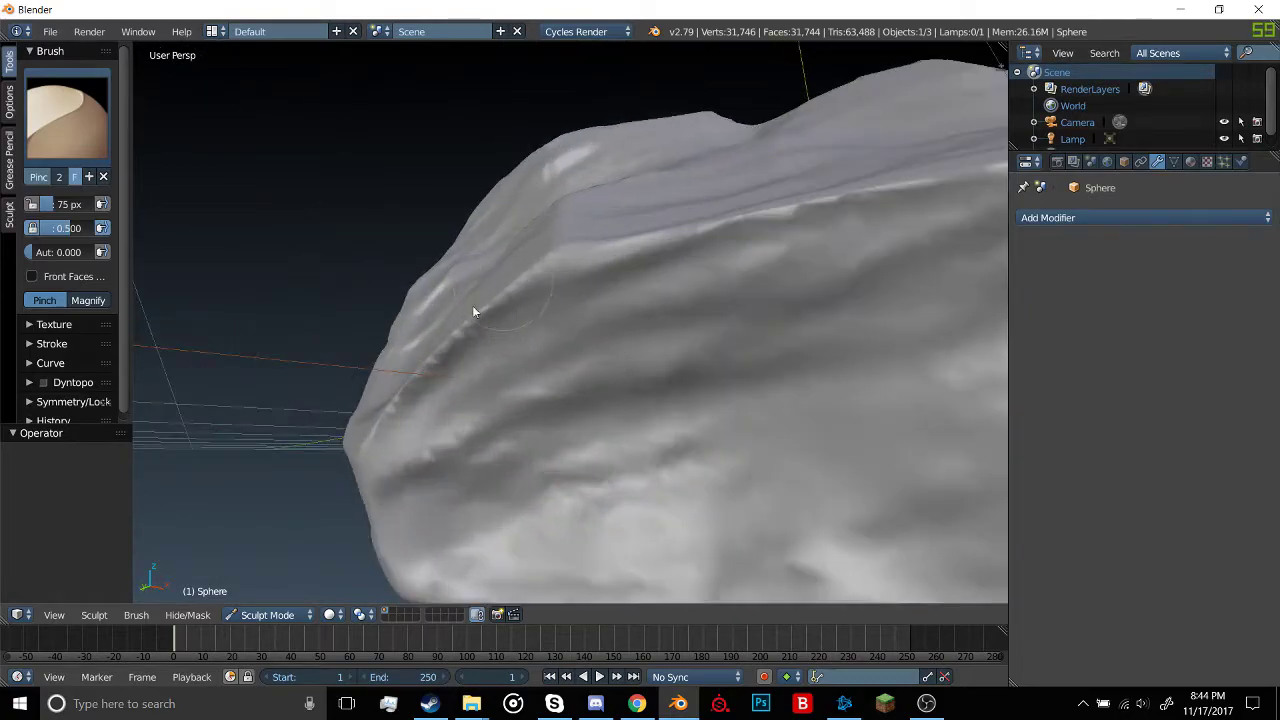
pyautogui.scroll(-4, 584, 380)
pyautogui.moveTo(584, 380)
pyautogui.mouseDown(button='middle')
pyautogui.moveTo(676, 446)
pyautogui.moveTo(596, 420)
pyautogui.moveTo(591, 163)
pyautogui.moveTo(594, 186)
pyautogui.mouseUp(button='middle')
pyautogui.scroll(4, 602, 412)
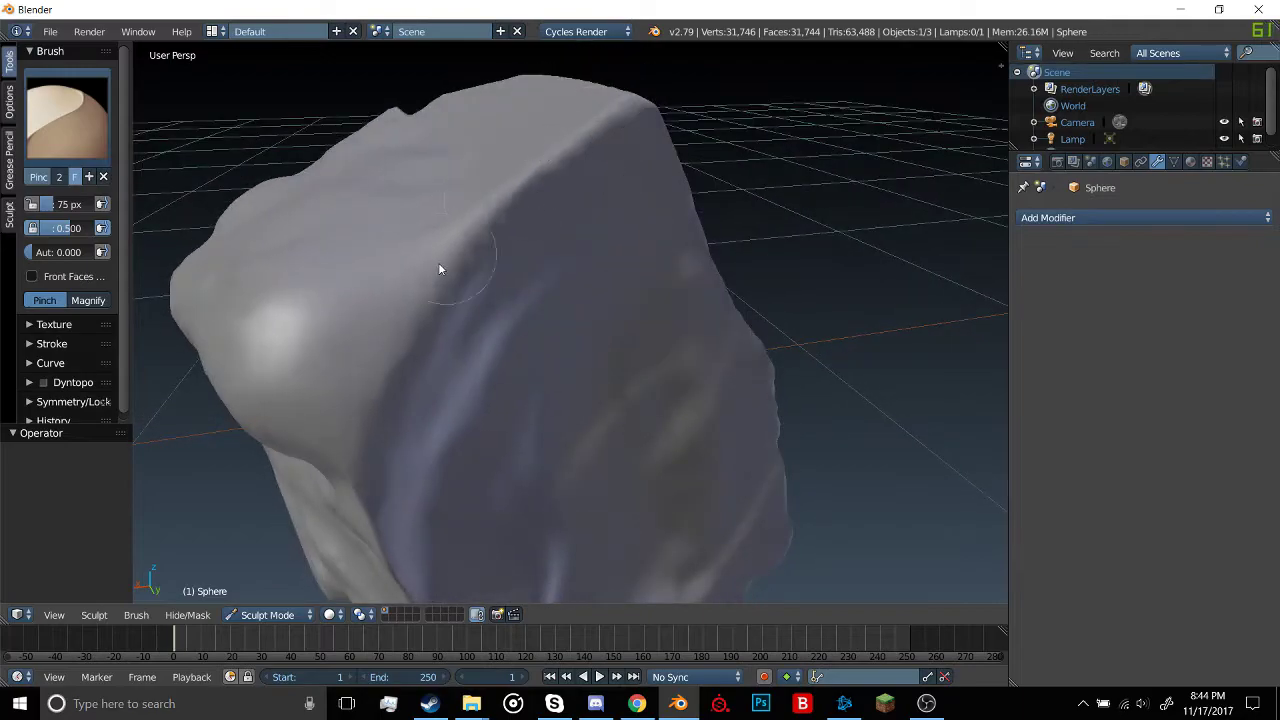
pyautogui.moveTo(443, 266)
pyautogui.mouseDown(button='middle')
pyautogui.moveTo(508, 191)
pyautogui.moveTo(591, 154)
pyautogui.moveTo(613, 241)
pyautogui.mouseUp(button='middle')
# Flatten the rounded shoulder near the upper edge with the Flatten/Contrast brush at a 92 px radius
pyautogui.click(67, 115)
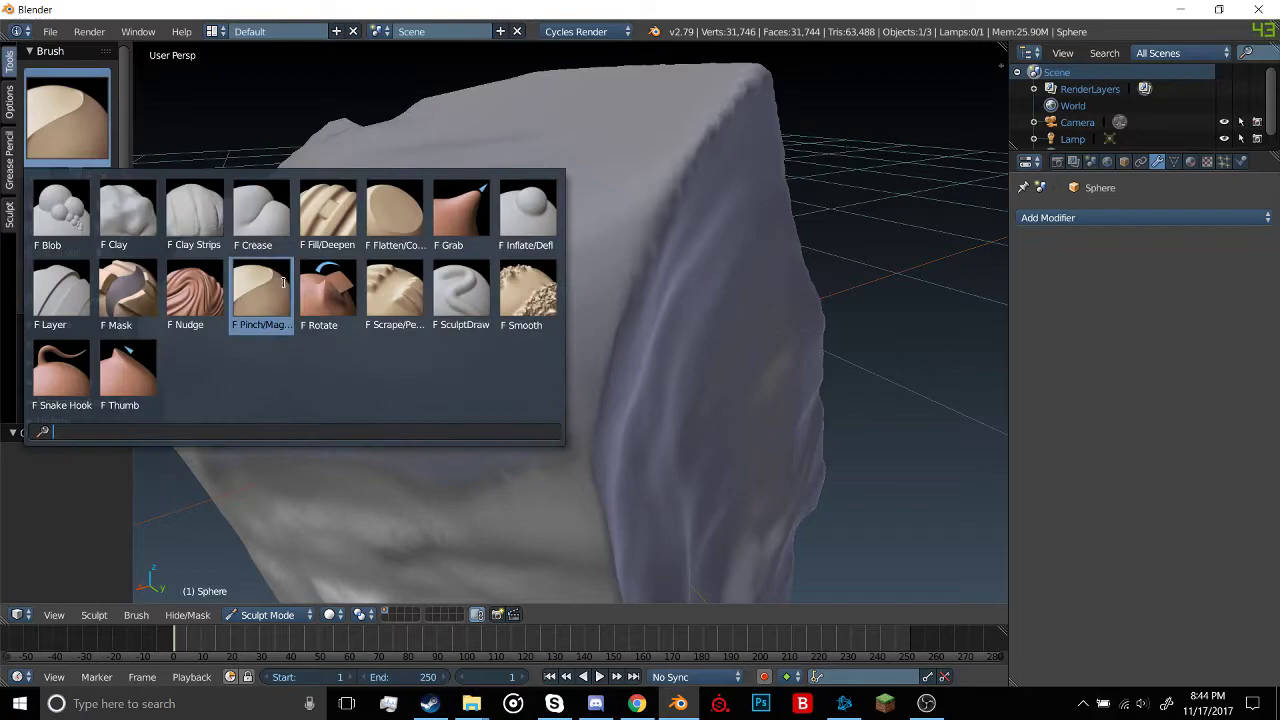
pyautogui.click(394, 212)
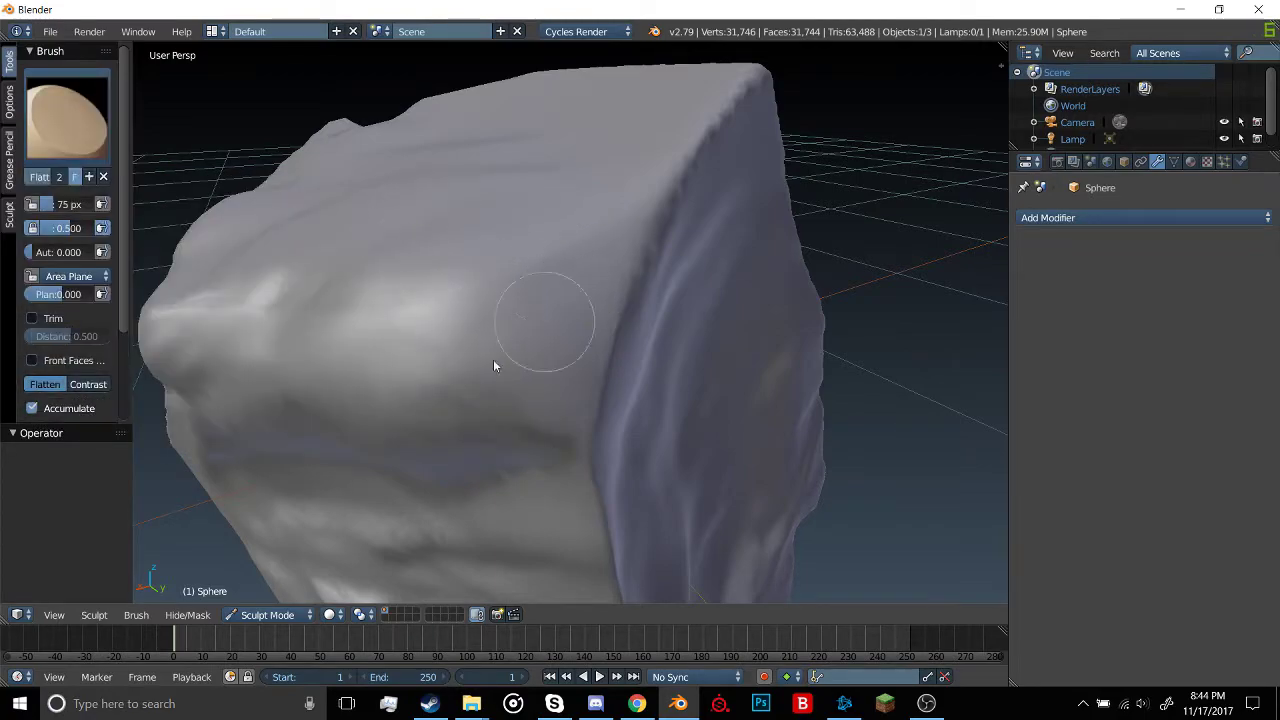
pyautogui.moveTo(543, 329)
pyautogui.mouseDown(button='middle')
pyautogui.moveTo(535, 280)
pyautogui.moveTo(504, 273)
pyautogui.mouseUp(button='middle')
pyautogui.press(']')
pyautogui.press(']')
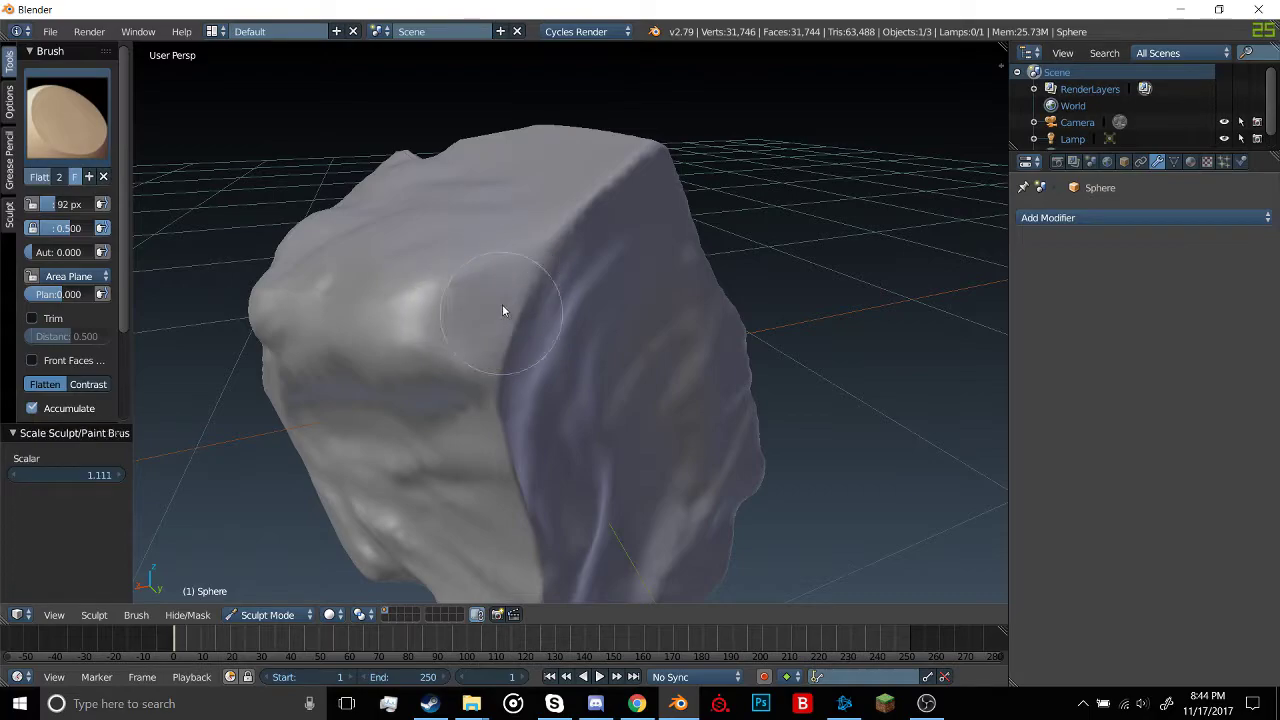
pyautogui.moveTo(472, 304)
pyautogui.mouseDown(button='middle')
pyautogui.moveTo(531, 294)
pyautogui.moveTo(616, 151)
pyautogui.moveTo(552, 216)
pyautogui.mouseUp(button='middle')
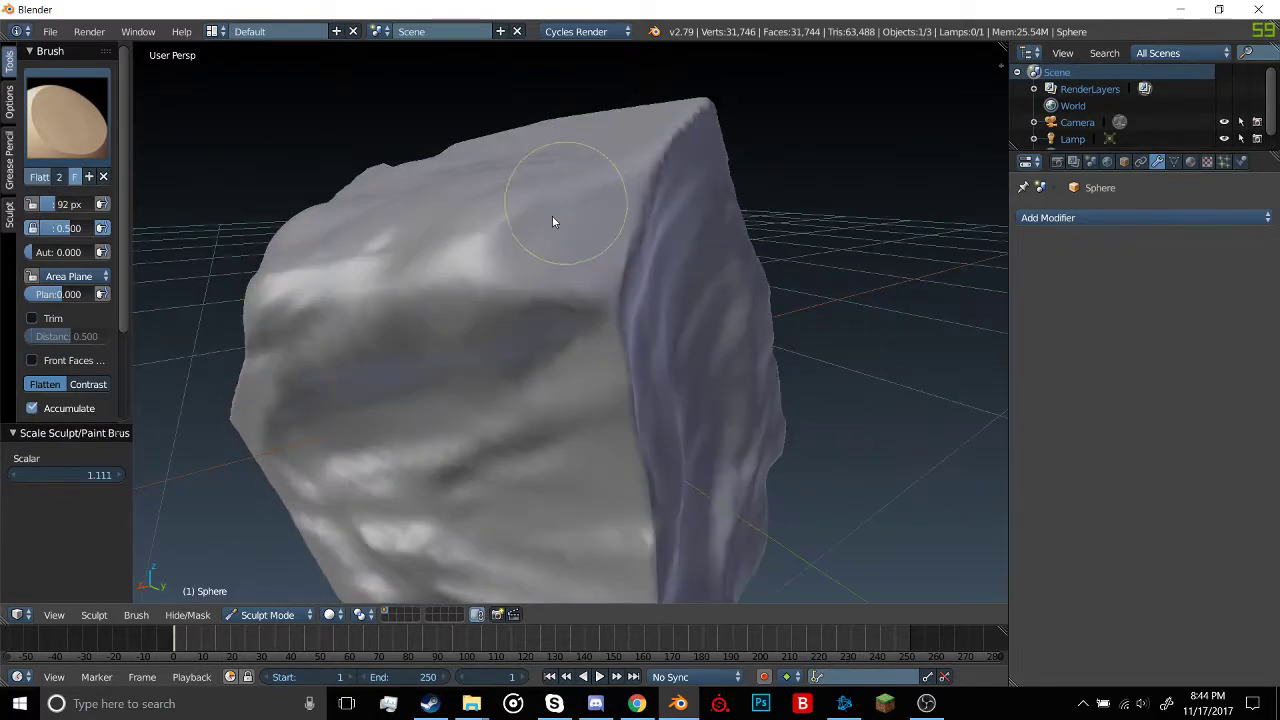
# Return to the Pinch brush and refine the rounded shoulder beside the sharp vertical edge
pyautogui.click(110, 152)
pyautogui.click(334, 214)
pyautogui.moveTo(446, 302); pyautogui.dragTo(558, 212, button='middle')
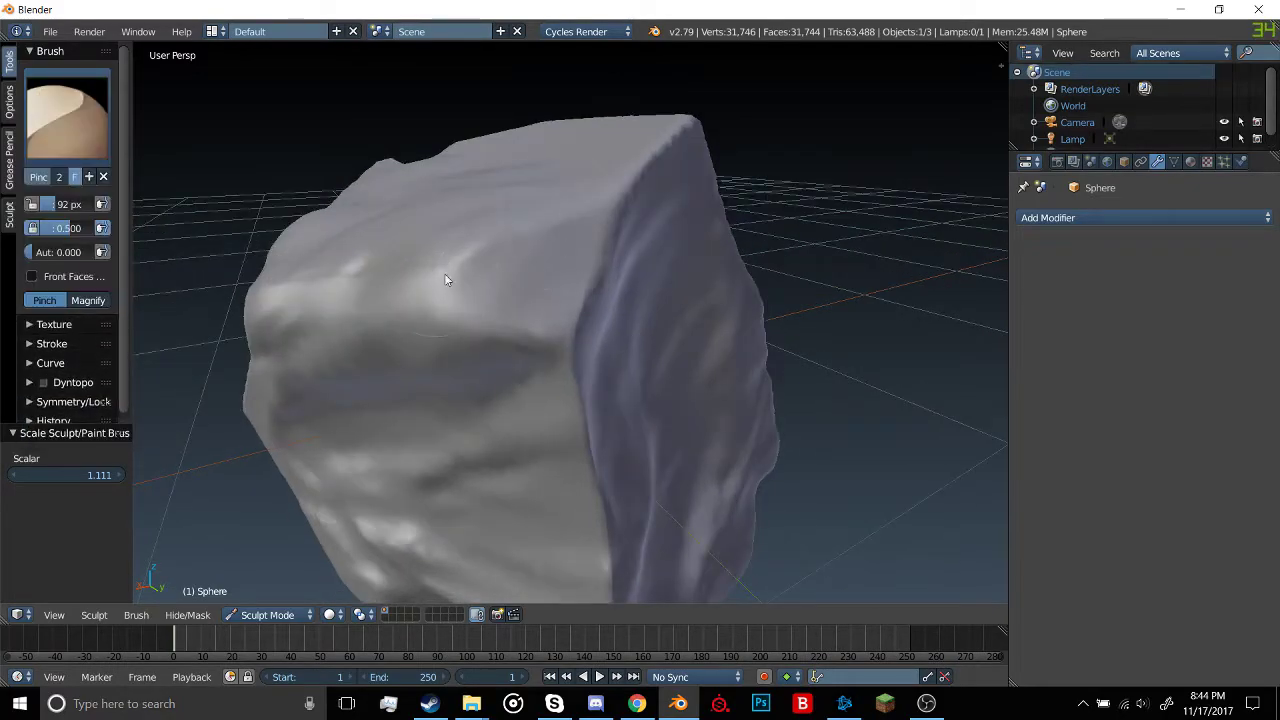
pyautogui.moveTo(437, 260)
pyautogui.mouseDown(button='middle')
pyautogui.moveTo(575, 232)
pyautogui.moveTo(512, 274)
pyautogui.moveTo(570, 261)
pyautogui.mouseUp(button='middle')
pyautogui.scroll(3, 512, 274)
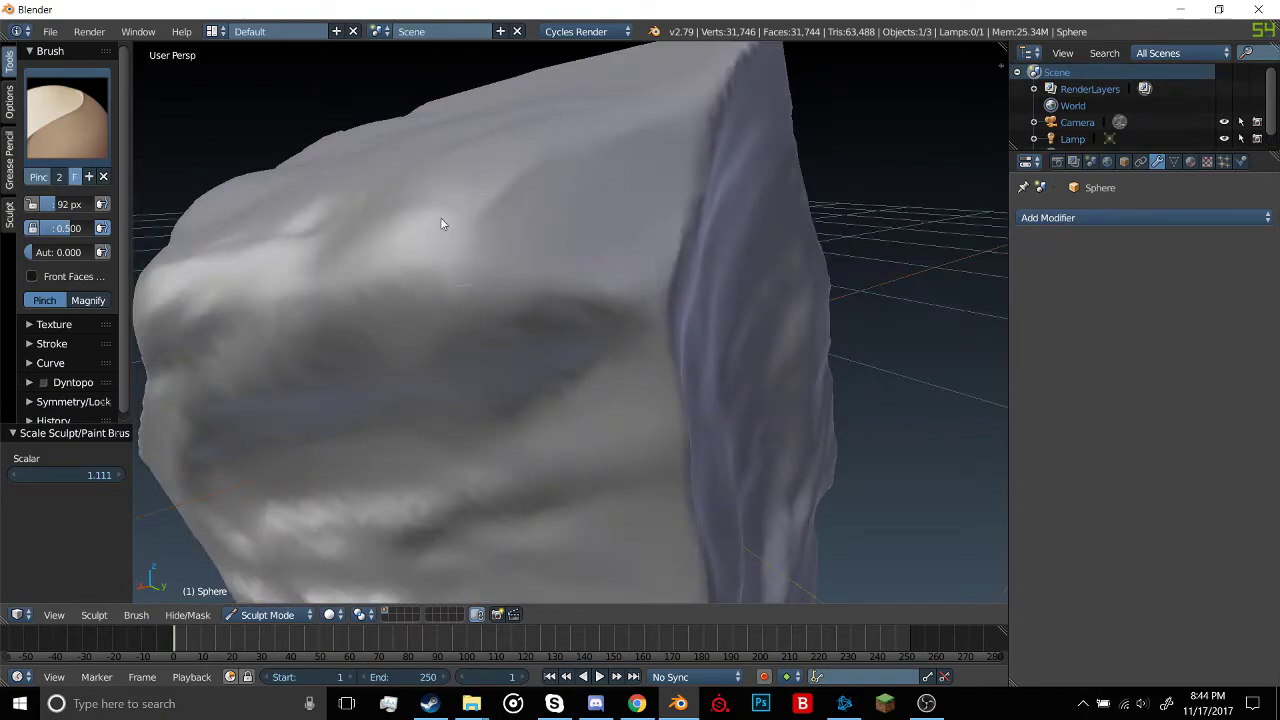
# Switch to the Clay Strips brush and reduce its radius to 58 px for finer detail on the shoulder
pyautogui.click(67, 118)
pyautogui.click(191, 210)
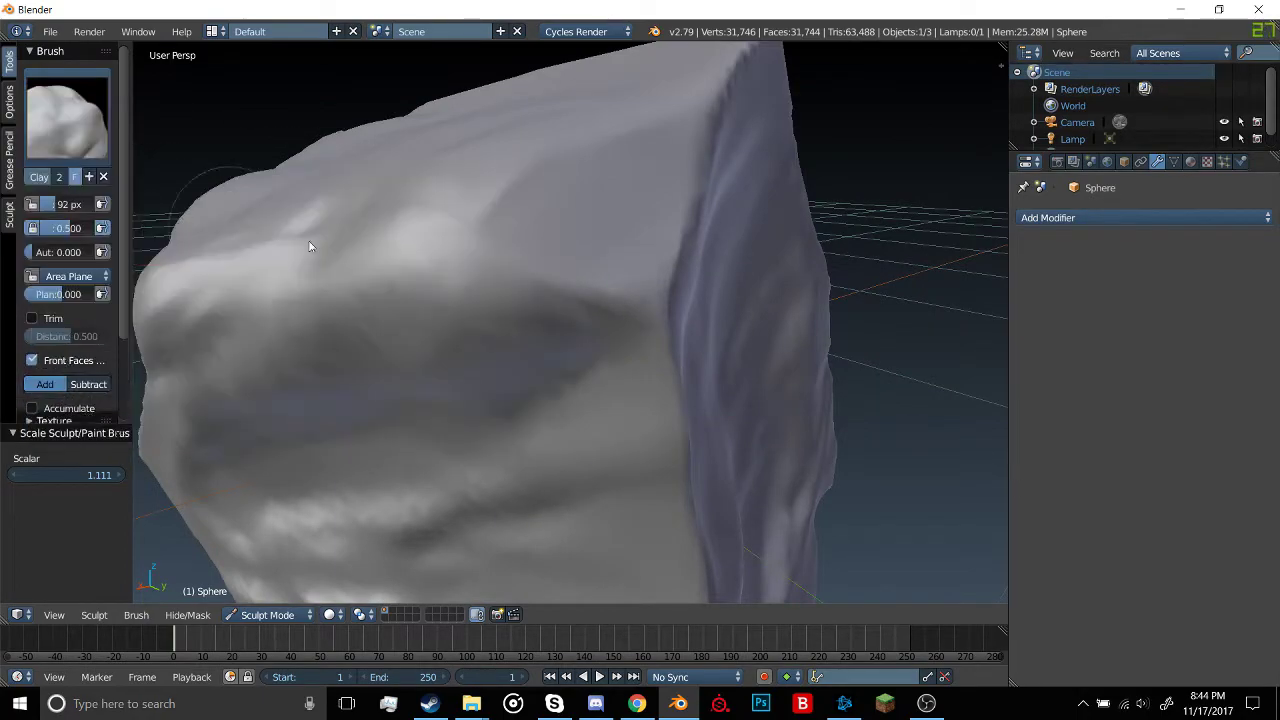
pyautogui.click(67, 118)
pyautogui.click(234, 218)
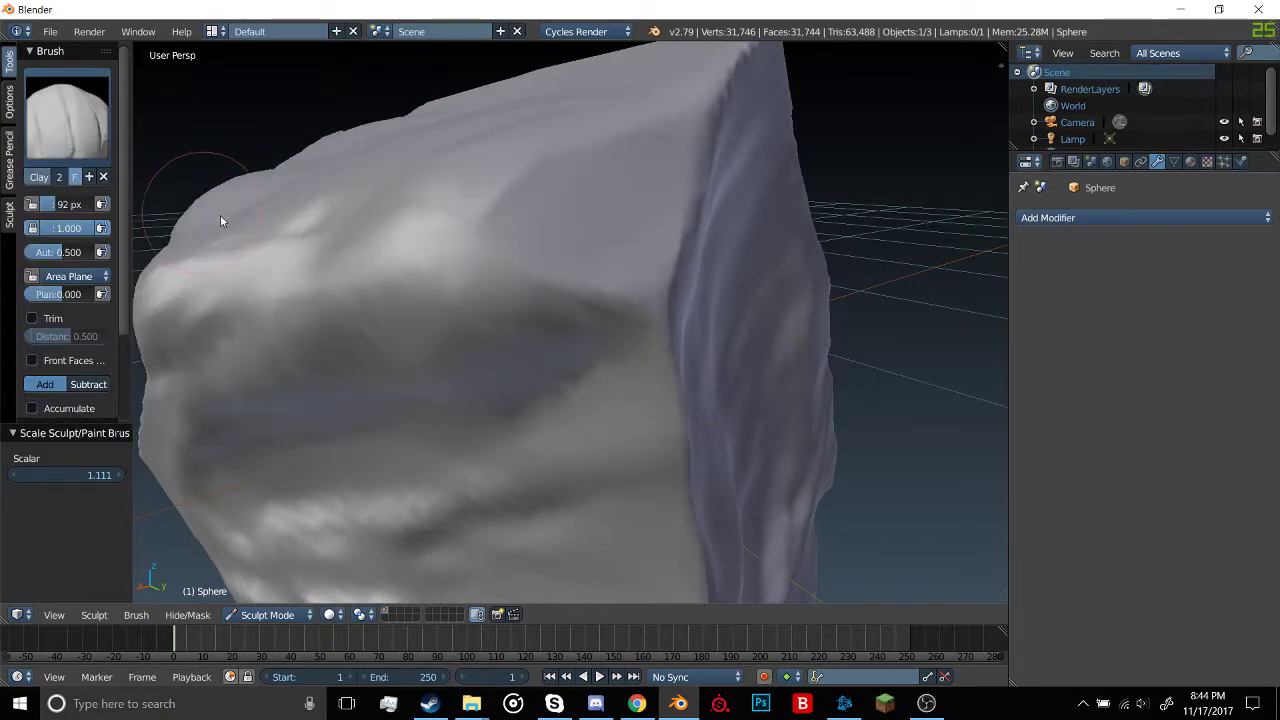
pyautogui.press('[')
pyautogui.press('[')
pyautogui.press('[')
pyautogui.press('[')
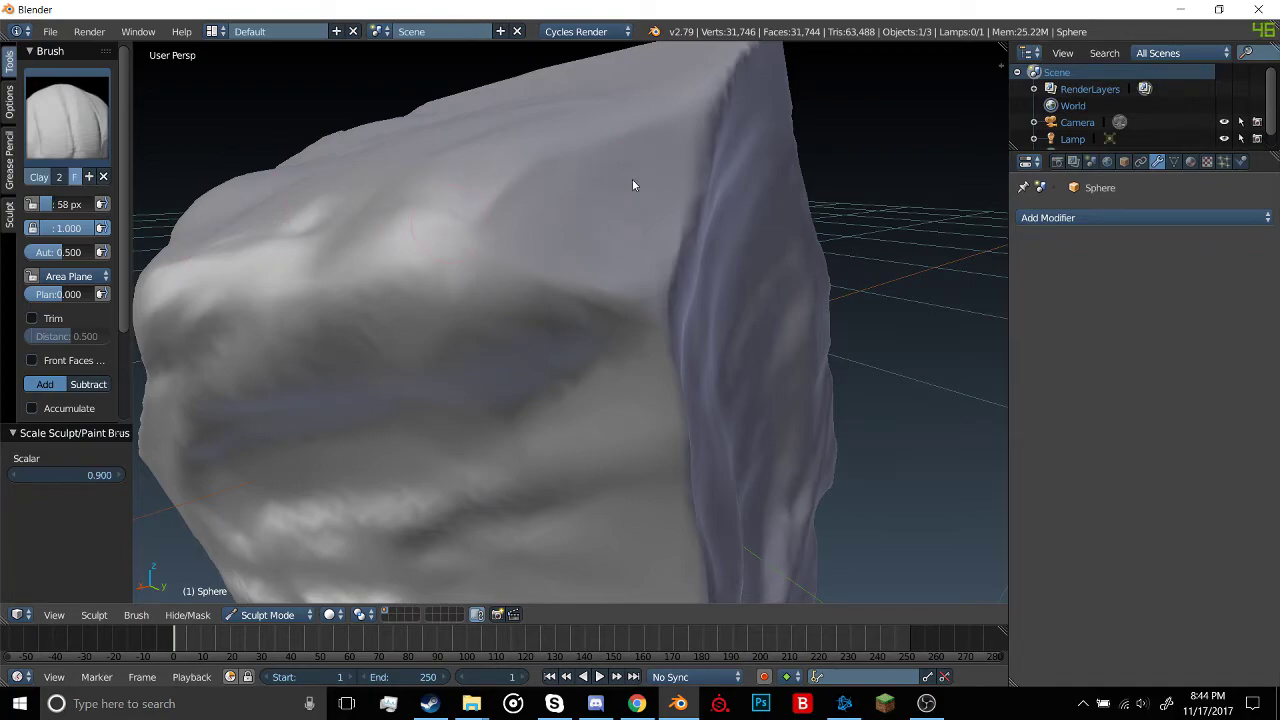
pyautogui.scroll(4, 634, 231)
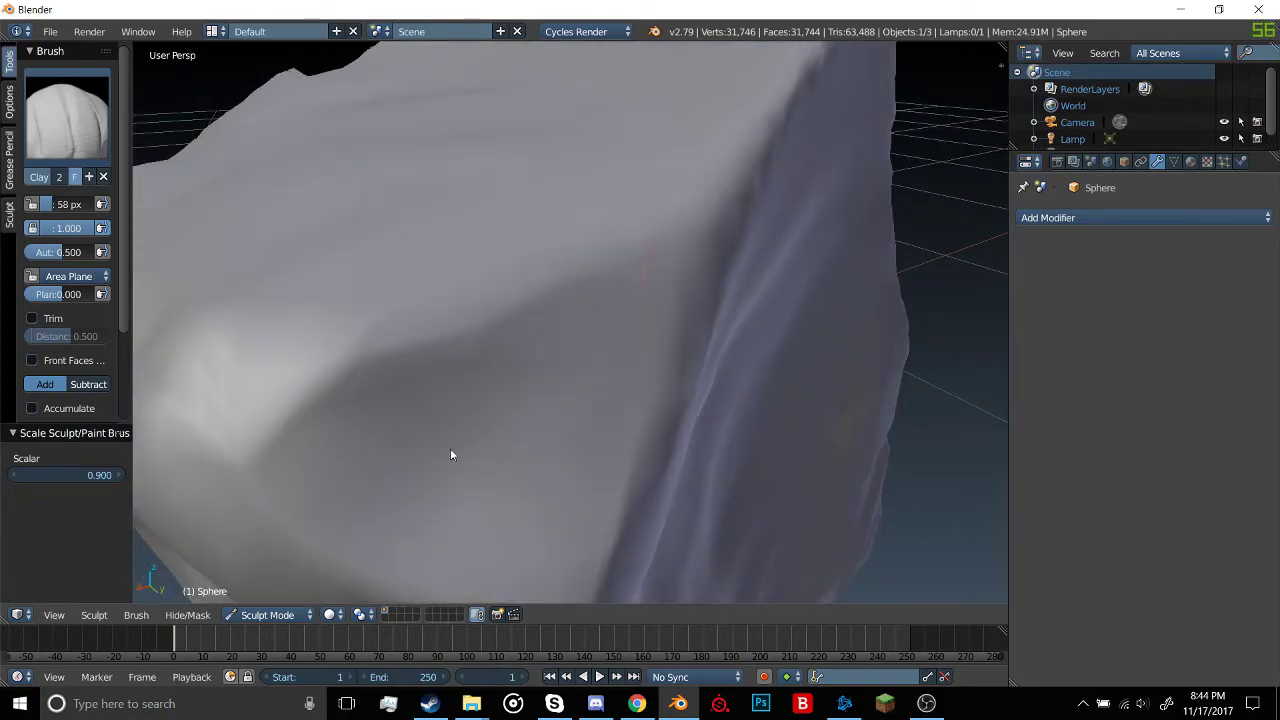
# Enable dynamic topology (Dyntopo) for the rock and set its detail size to 5 px
pyautogui.scroll(-5, 437, 460)
pyautogui.moveTo(514, 466)
pyautogui.mouseDown(button='middle')
pyautogui.moveTo(577, 400)
pyautogui.moveTo(500, 411)
pyautogui.moveTo(476, 378)
pyautogui.mouseUp(button='middle')
pyautogui.scroll(-3, 66, 344)
pyautogui.click(42, 376)
pyautogui.click(30, 377)
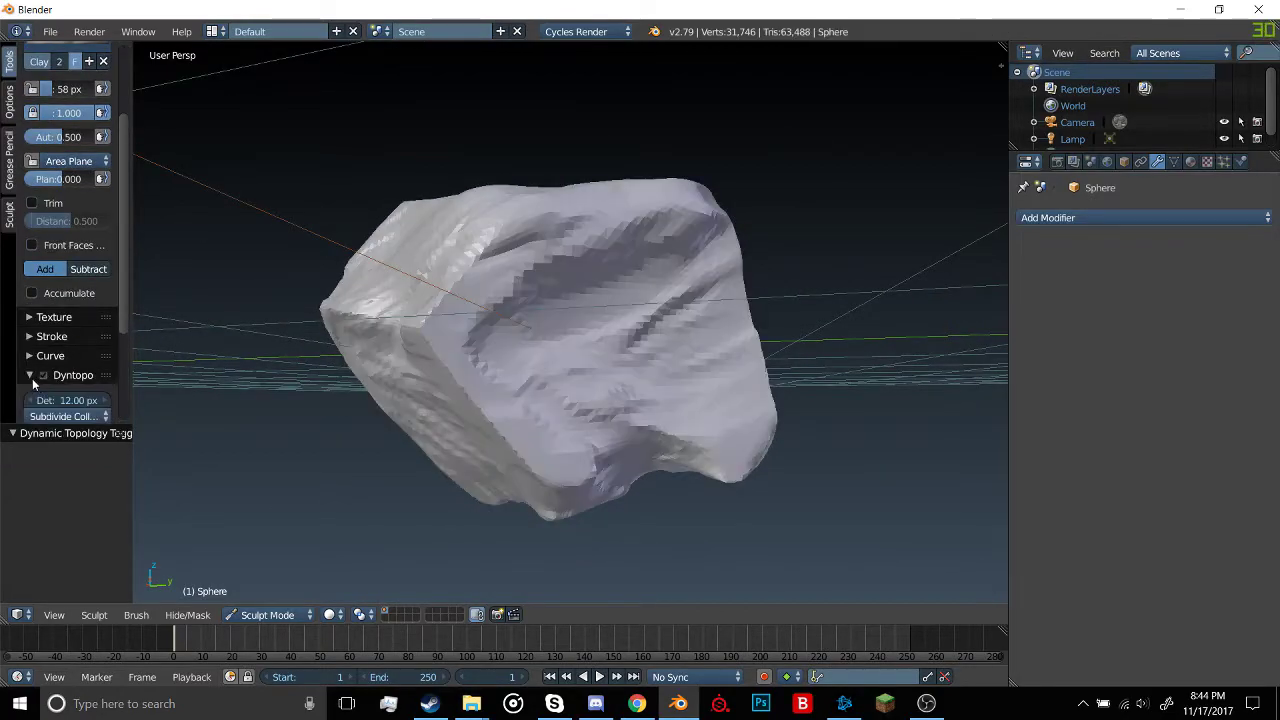
pyautogui.scroll(-3, 31, 381)
pyautogui.click(65, 252)
pyautogui.write('5')
pyautogui.press('Return')
# Try a Clay Strips stroke with dynamic topology on the broad face, and undo it along with the topology toggle
pyautogui.moveTo(337, 363)
pyautogui.mouseDown(button='middle')
pyautogui.moveTo(426, 370)
pyautogui.moveTo(348, 416)
pyautogui.moveTo(432, 359)
pyautogui.moveTo(558, 306)
pyautogui.mouseUp(button='middle')
pyautogui.moveTo(558, 306)
pyautogui.mouseDown()
pyautogui.moveTo(479, 331)
pyautogui.moveTo(409, 392)
pyautogui.mouseUp()
pyautogui.scroll(-5, 490, 347)
pyautogui.hotkey('ctrl', 'z')
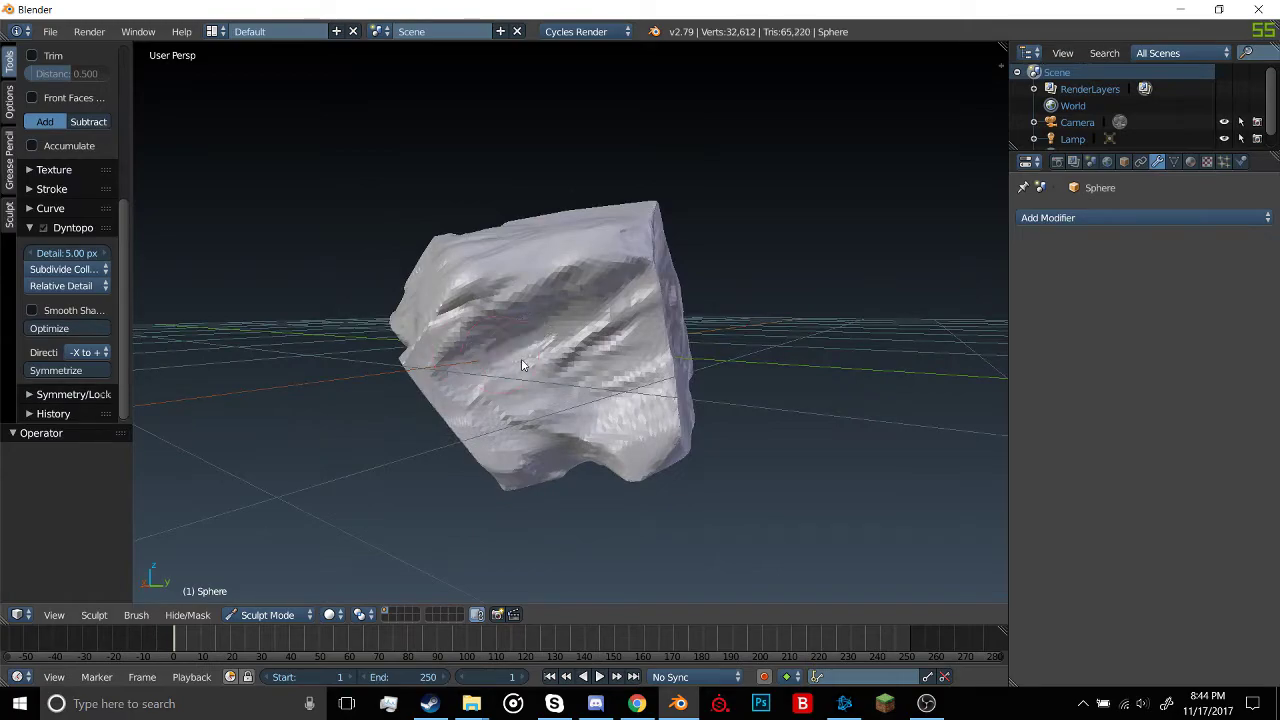
pyautogui.hotkey('ctrl', 'z')
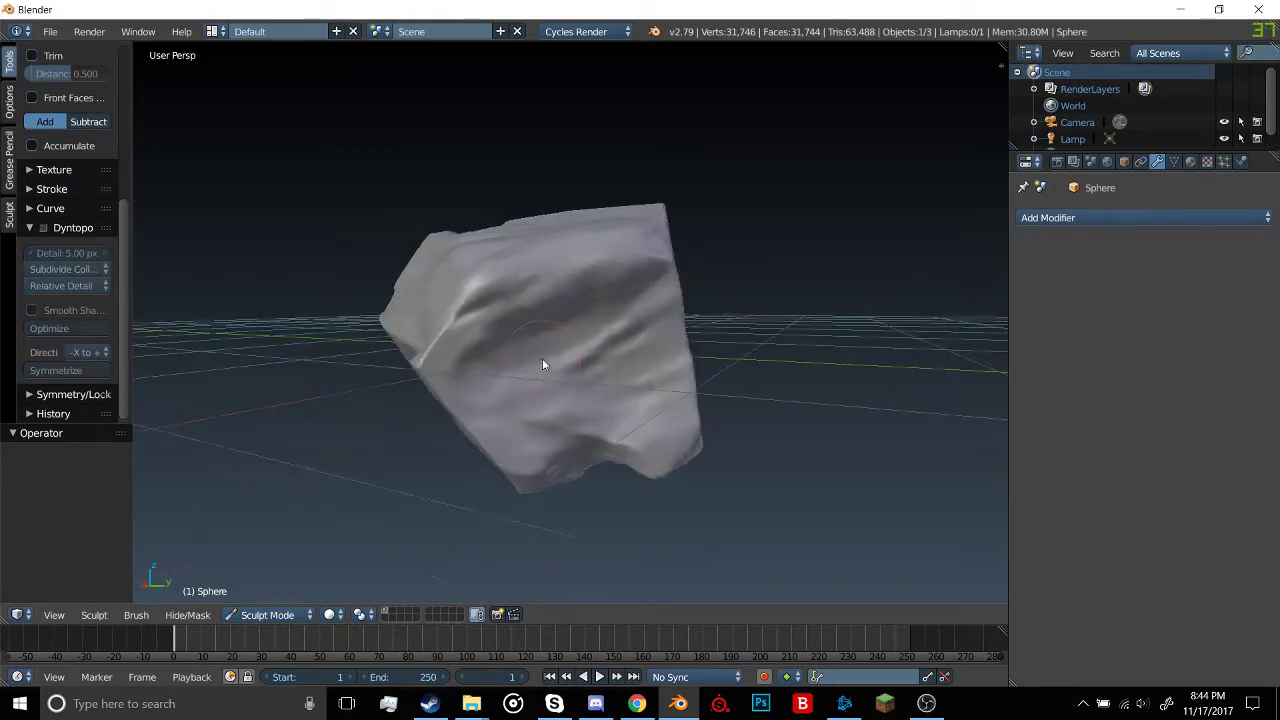
# Re-enable dynamic topology, try a Clay Strips stroke on the smooth upper face, and undo both
pyautogui.hotkey('ctrl', 'd')
pyautogui.moveTo(540, 366); pyautogui.dragTo(820, 374, button='middle')
pyautogui.scroll(3, 711, 300)
pyautogui.moveTo(711, 300)
pyautogui.mouseDown(button='middle')
pyautogui.moveTo(757, 226)
pyautogui.moveTo(851, 337)
pyautogui.moveTo(551, 340)
pyautogui.moveTo(803, 343)
pyautogui.moveTo(718, 360)
pyautogui.moveTo(734, 371)
pyautogui.moveTo(654, 266)
pyautogui.mouseUp(button='middle')
pyautogui.scroll(3, 654, 266)
pyautogui.scroll(-2, 626, 257)
pyautogui.moveTo(620, 210); pyautogui.dragTo(533, 218)
pyautogui.scroll(-4, 537, 288)
pyautogui.hotkey('ctrl', 'z')
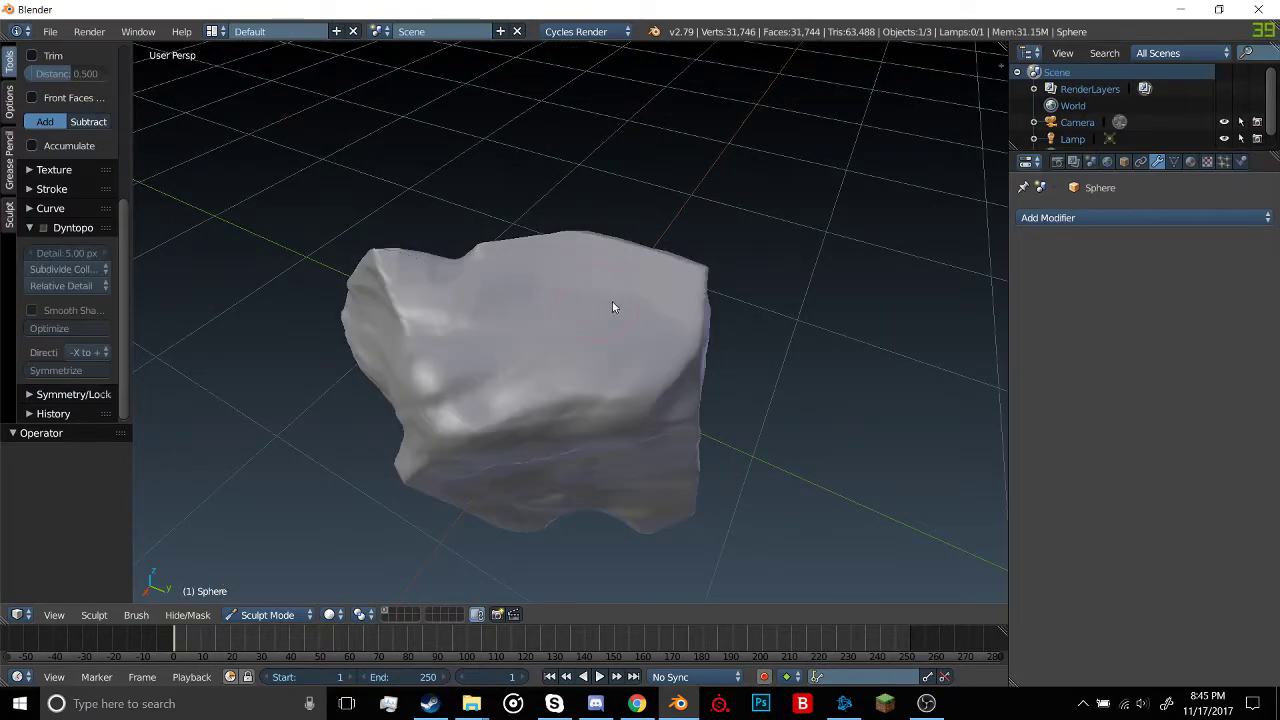
# Turn dynamic topology back on and test Clay Strips strokes across the smooth upper face
pyautogui.hotkey('ctrl', 'd')
pyautogui.moveTo(613, 302)
pyautogui.mouseDown()
pyautogui.moveTo(534, 287)
pyautogui.moveTo(616, 327)
pyautogui.moveTo(641, 286)
pyautogui.moveTo(649, 345)
pyautogui.moveTo(511, 296)
pyautogui.mouseUp()
pyautogui.scroll(-2, 511, 296)
pyautogui.moveTo(511, 296)
pyautogui.mouseDown(button='middle')
pyautogui.moveTo(616, 273)
pyautogui.moveTo(540, 254)
pyautogui.mouseUp(button='middle')
pyautogui.scroll(4, 616, 273)
pyautogui.moveTo(540, 254)
pyautogui.mouseDown()
pyautogui.moveTo(640, 243)
pyautogui.moveTo(526, 260)
pyautogui.moveTo(483, 283)
pyautogui.moveTo(406, 284)
pyautogui.mouseUp()
pyautogui.moveTo(345, 258); pyautogui.dragTo(377, 311, button='middle')
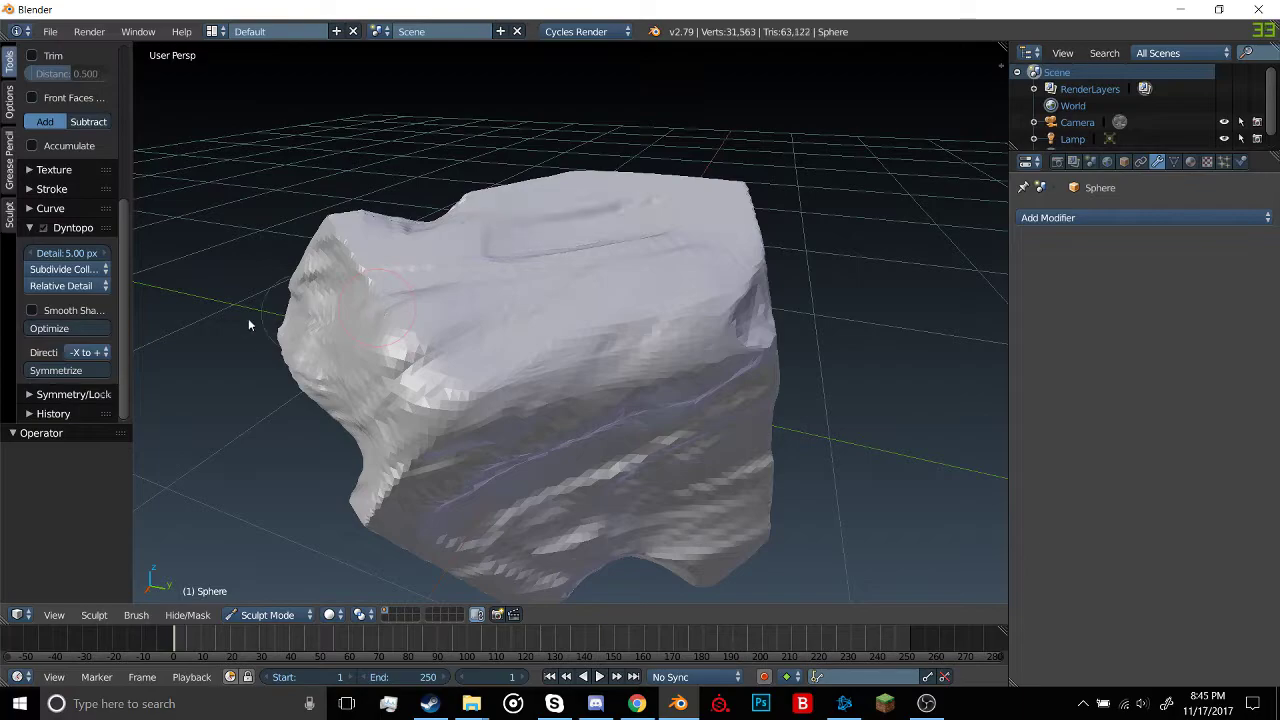
pyautogui.scroll(5, 88, 296)
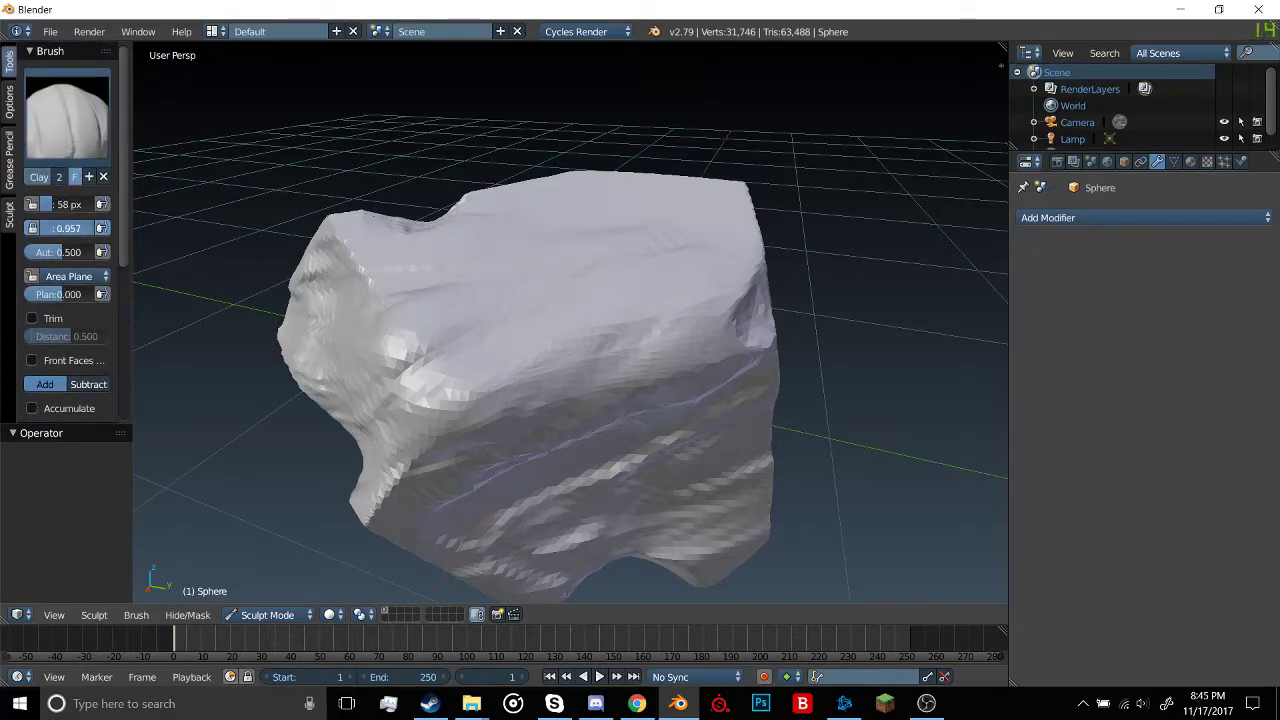
# Lower the Clay Strips strength to about 0.511 and stroke across the upper face
pyautogui.moveTo(90, 228); pyautogui.dragTo(67, 228)
pyautogui.moveTo(559, 261)
pyautogui.mouseDown()
pyautogui.moveTo(478, 233)
pyautogui.moveTo(486, 273)
pyautogui.moveTo(407, 277)
pyautogui.mouseUp()
pyautogui.moveTo(560, 238); pyautogui.dragTo(592, 305, button='middle')
pyautogui.moveTo(592, 305)
pyautogui.mouseDown()
pyautogui.moveTo(603, 347)
pyautogui.moveTo(587, 308)
pyautogui.mouseUp()
pyautogui.moveTo(587, 307); pyautogui.dragTo(601, 328, button='middle')
# Layer Clay Strips strokes over the neighbouring faces and edges to break up their smooth surfaces
pyautogui.scroll(3, 601, 328)
pyautogui.moveTo(692, 314)
pyautogui.mouseDown()
pyautogui.moveTo(630, 305)
pyautogui.moveTo(481, 341)
pyautogui.moveTo(432, 314)
pyautogui.moveTo(406, 266)
pyautogui.moveTo(566, 246)
pyautogui.moveTo(437, 386)
pyautogui.moveTo(494, 463)
pyautogui.moveTo(606, 482)
pyautogui.mouseUp()
pyautogui.scroll(-3, 578, 437)
pyautogui.moveTo(576, 435); pyautogui.dragTo(650, 400, button='middle')
pyautogui.scroll(3, 680, 378)
pyautogui.moveTo(688, 376)
pyautogui.mouseDown()
pyautogui.moveTo(706, 403)
pyautogui.moveTo(611, 303)
pyautogui.moveTo(443, 223)
pyautogui.mouseUp()
pyautogui.scroll(-3, 480, 260)
pyautogui.moveTo(480, 260)
pyautogui.mouseDown(button='middle')
pyautogui.moveTo(600, 300)
pyautogui.moveTo(480, 265)
pyautogui.mouseUp(button='middle')
pyautogui.moveTo(480, 265); pyautogui.dragTo(420, 290)
pyautogui.moveTo(430, 290); pyautogui.dragTo(589, 280, button='middle')
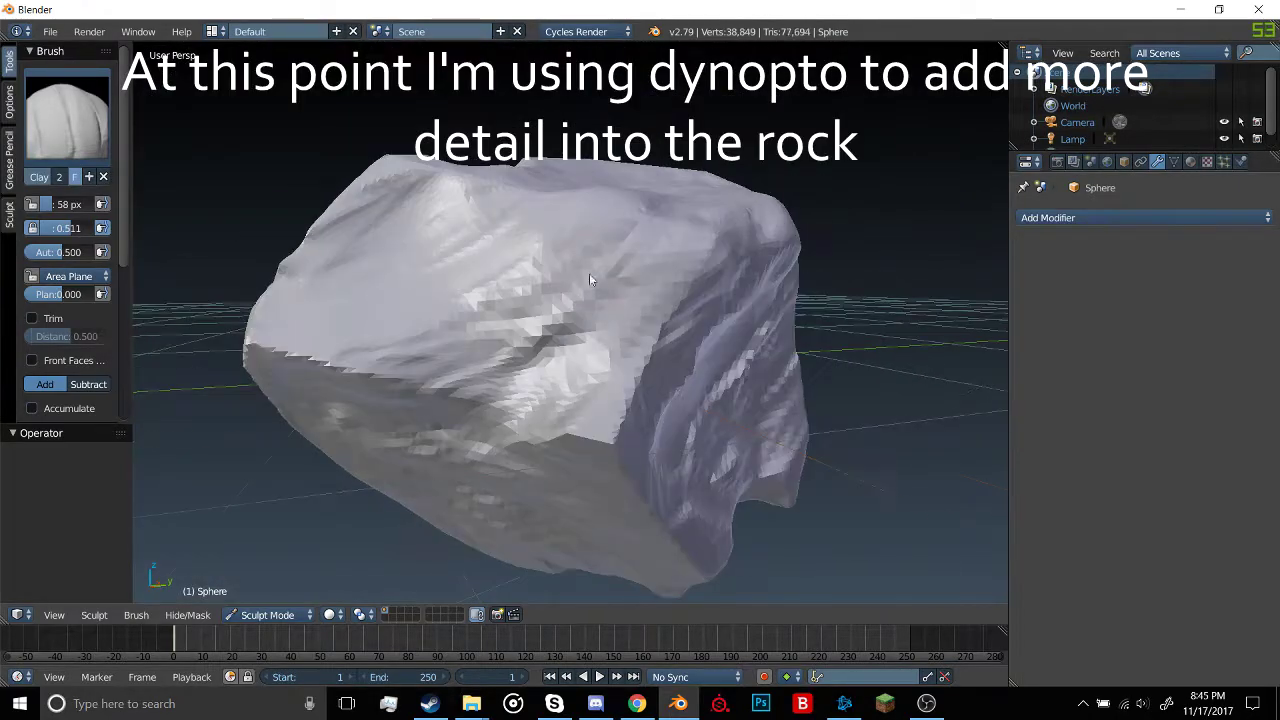
# Roughen the faceted side with Clay Strips strokes, raising the brush strength to 0.554
pyautogui.moveTo(589, 280); pyautogui.dragTo(440, 330)
pyautogui.scroll(-2, 500, 330)
pyautogui.moveTo(66, 228); pyautogui.dragTo(70, 228)
pyautogui.scroll(3, 640, 320)
pyautogui.moveTo(480, 330)
pyautogui.mouseDown(button='middle')
pyautogui.moveTo(680, 320)
pyautogui.moveTo(720, 300)
pyautogui.mouseUp(button='middle')
pyautogui.moveTo(740, 305); pyautogui.dragTo(600, 280)
# Add Clay Strips detail around the sides of the rock, including the long grooved face
pyautogui.moveTo(600, 279)
pyautogui.mouseDown(button='middle')
pyautogui.moveTo(480, 290)
pyautogui.moveTo(600, 300)
pyautogui.moveTo(440, 280)
pyautogui.mouseUp(button='middle')
pyautogui.scroll(3, 440, 300)
pyautogui.moveTo(380, 390)
pyautogui.mouseDown()
pyautogui.moveTo(490, 360)
pyautogui.moveTo(480, 290)
pyautogui.moveTo(400, 270)
pyautogui.moveTo(530, 300)
pyautogui.mouseUp()
pyautogui.moveTo(530, 310); pyautogui.dragTo(417, 340, button='middle')
pyautogui.moveTo(417, 340); pyautogui.dragTo(430, 380)
pyautogui.scroll(2, 369, 340)
pyautogui.moveTo(369, 340); pyautogui.dragTo(568, 371, button='middle')
pyautogui.moveTo(568, 371)
pyautogui.mouseDown()
pyautogui.moveTo(590, 350)
pyautogui.moveTo(442, 480)
pyautogui.mouseUp()
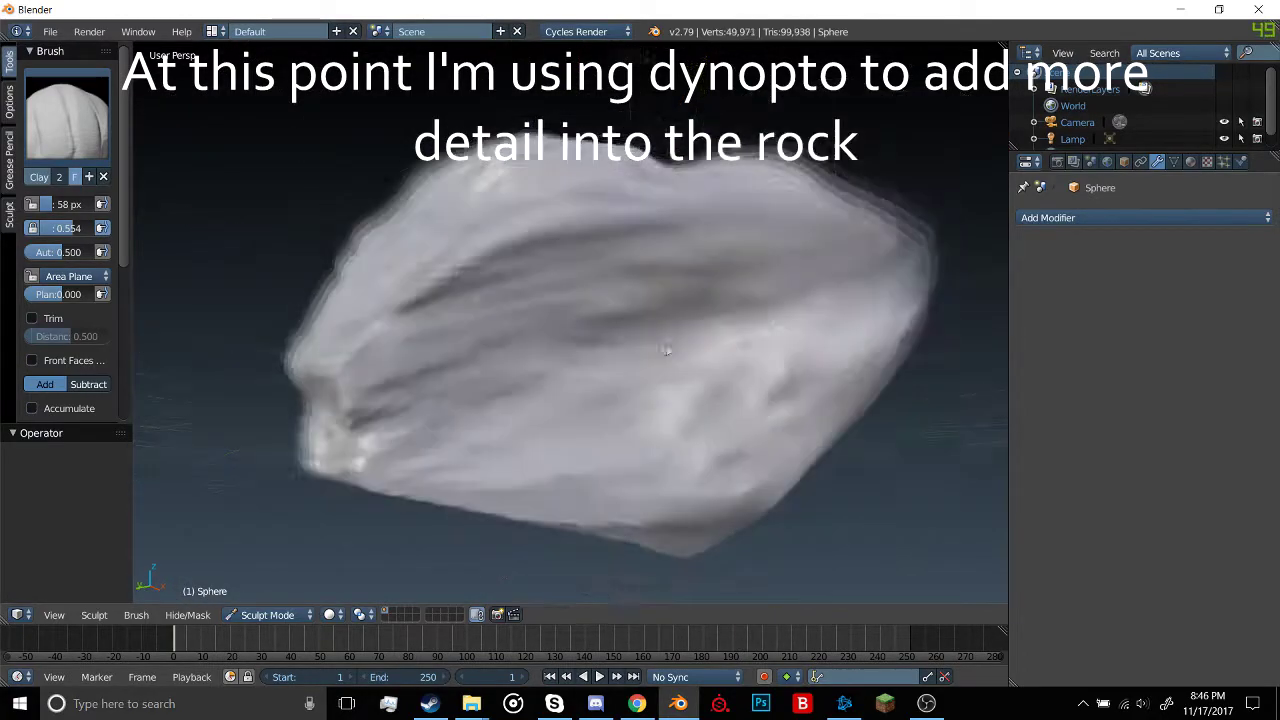
# Carve diagonal Clay Strips strokes through the middle of the long grooved face
pyautogui.moveTo(662, 353)
pyautogui.mouseDown(button='middle')
pyautogui.moveTo(680, 400)
pyautogui.moveTo(560, 380)
pyautogui.moveTo(640, 350)
pyautogui.moveTo(676, 368)
pyautogui.moveTo(560, 300)
pyautogui.mouseUp(button='middle')
pyautogui.scroll(3, 560, 300)
pyautogui.moveTo(580, 240); pyautogui.dragTo(500, 370)
pyautogui.moveTo(560, 170); pyautogui.dragTo(490, 310)
pyautogui.moveTo(490, 310)
pyautogui.mouseDown(button='middle')
pyautogui.moveTo(504, 268)
pyautogui.moveTo(640, 330)
pyautogui.moveTo(520, 300)
pyautogui.mouseUp(button='middle')
pyautogui.moveTo(470, 290); pyautogui.dragTo(565, 385)
pyautogui.moveTo(565, 385); pyautogui.dragTo(514, 314, button='middle')
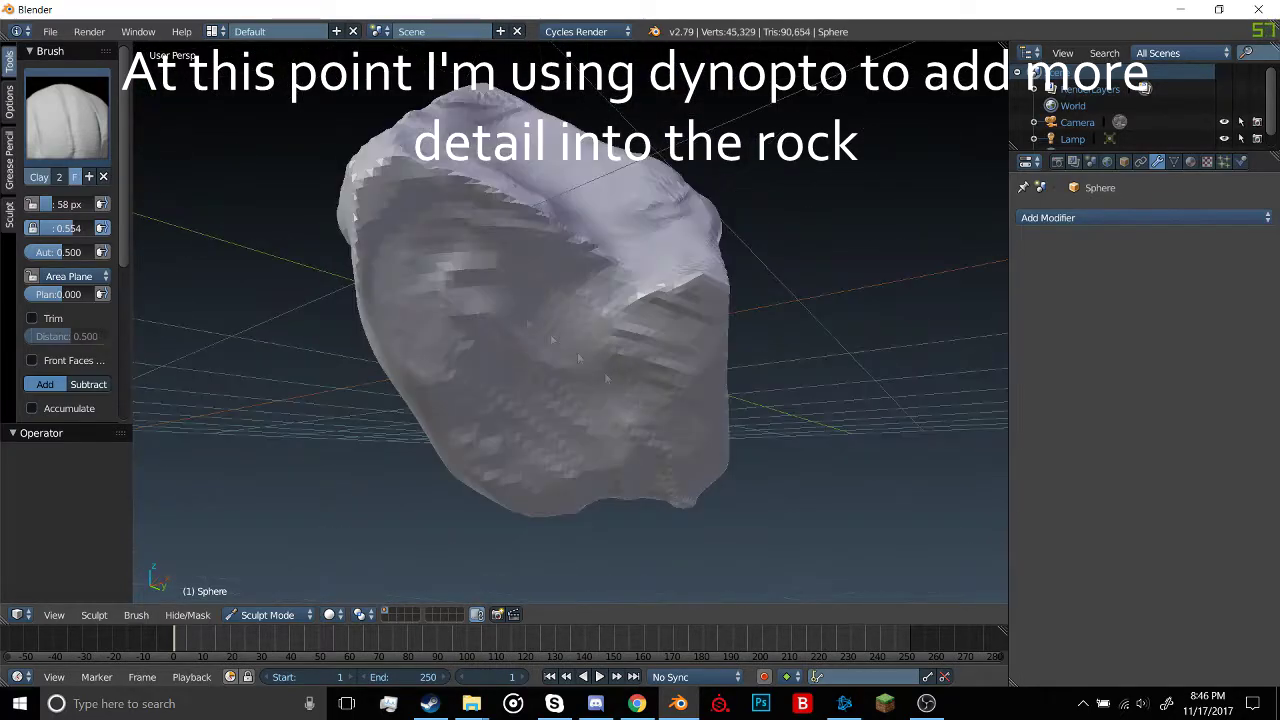
# Stroke parallel diagonal Clay Strips ridges into the dark, stepped underside and the adjoining narrow side
pyautogui.moveTo(565, 300); pyautogui.dragTo(650, 380)
pyautogui.moveTo(585, 300); pyautogui.dragTo(675, 380)
pyautogui.moveTo(560, 300)
pyautogui.mouseDown(button='middle')
pyautogui.moveTo(620, 360)
pyautogui.moveTo(546, 210)
pyautogui.mouseUp(button='middle')
pyautogui.moveTo(600, 240); pyautogui.dragTo(615, 380)
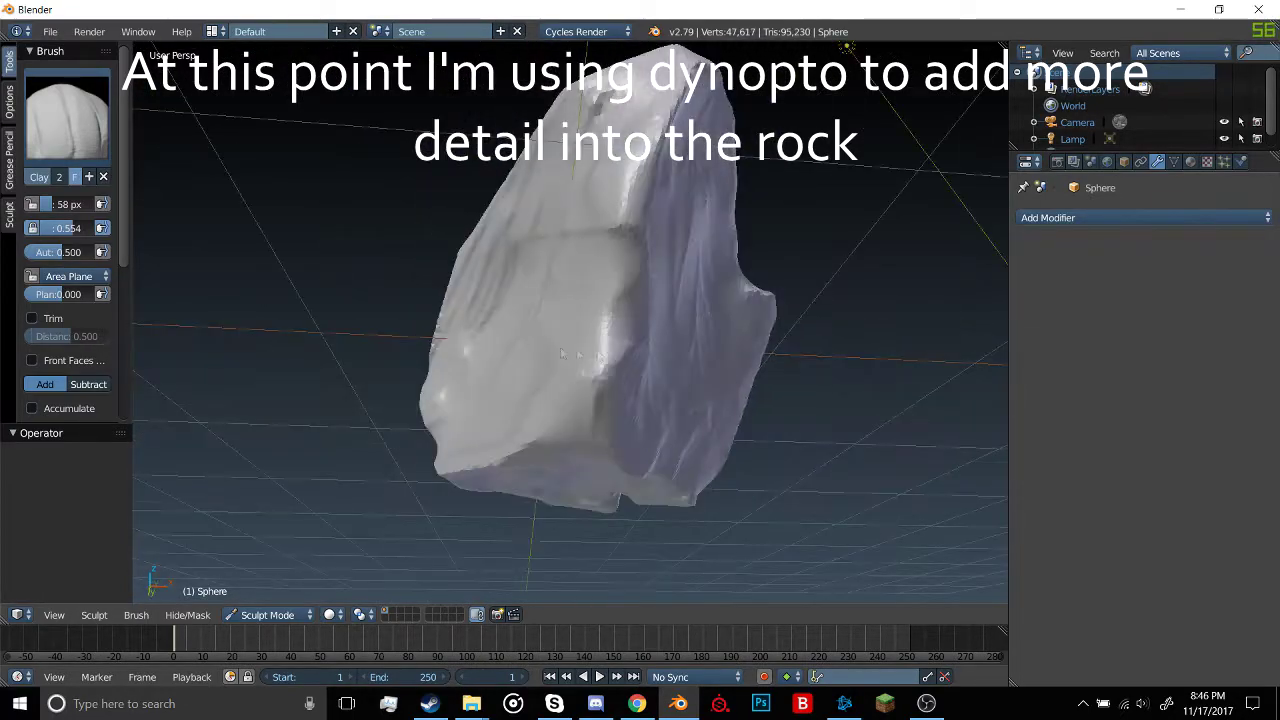
# Add downward Clay Strips strokes to the narrow side with the ledge and its vertical edge
pyautogui.moveTo(615, 380); pyautogui.dragTo(540, 340, button='middle')
pyautogui.moveTo(530, 180); pyautogui.dragTo(560, 310)
pyautogui.scroll(-2, 560, 310)
pyautogui.scroll(-2, 560, 310)
pyautogui.moveTo(560, 310)
pyautogui.mouseDown(button='middle')
pyautogui.moveTo(640, 260)
pyautogui.moveTo(579, 304)
pyautogui.mouseUp(button='middle')
pyautogui.scroll(2, 579, 304)
pyautogui.moveTo(610, 205)
pyautogui.mouseDown()
pyautogui.moveTo(622, 350)
pyautogui.moveTo(650, 360)
pyautogui.mouseUp()
pyautogui.moveTo(521, 287); pyautogui.dragTo(515, 360)
# Build up long diagonal Clay Strips strokes across the next wide side of the rock
pyautogui.moveTo(515, 360)
pyautogui.mouseDown(button='middle')
pyautogui.moveTo(672, 372)
pyautogui.moveTo(640, 345)
pyautogui.mouseUp(button='middle')
pyautogui.scroll(3, 640, 345)
pyautogui.moveTo(780, 310); pyautogui.dragTo(580, 420)
pyautogui.moveTo(835, 395); pyautogui.dragTo(715, 470)
pyautogui.moveTo(620, 160)
pyautogui.mouseDown()
pyautogui.moveTo(400, 275)
pyautogui.moveTo(380, 350)
pyautogui.mouseUp()
pyautogui.scroll(-3, 383, 267)
# Finish roughening the remaining smooth areas with short, crossing Clay Strips strokes
pyautogui.moveTo(400, 340); pyautogui.dragTo(440, 390, button='middle')
pyautogui.moveTo(410, 360)
pyautogui.mouseDown()
pyautogui.moveTo(510, 362)
pyautogui.moveTo(690, 280)
pyautogui.mouseUp()
pyautogui.moveTo(690, 280)
pyautogui.mouseDown(button='middle')
pyautogui.moveTo(580, 300)
pyautogui.moveTo(500, 340)
pyautogui.mouseUp(button='middle')
pyautogui.moveTo(481, 369); pyautogui.dragTo(570, 290)
pyautogui.moveTo(570, 290); pyautogui.dragTo(623, 260, button='middle')
pyautogui.moveTo(610, 320); pyautogui.dragTo(525, 350)
pyautogui.moveTo(645, 225); pyautogui.dragTo(550, 295)
pyautogui.moveTo(540, 250); pyautogui.dragTo(490, 280)
# Leave Sculpt Mode for Object Mode and set the rock's shading to smooth
pyautogui.moveTo(500, 290)
pyautogui.mouseDown(button='middle')
pyautogui.moveTo(629, 287)
pyautogui.moveTo(667, 240)
pyautogui.moveTo(748, 364)
pyautogui.moveTo(831, 260)
pyautogui.moveTo(910, 333)
pyautogui.moveTo(659, 330)
pyautogui.moveTo(408, 362)
pyautogui.moveTo(571, 318)
pyautogui.moveTo(429, 334)
pyautogui.mouseUp(button='middle')
pyautogui.scroll(-3, 745, 345)
pyautogui.scroll(3, 429, 334)
pyautogui.click(266, 614)
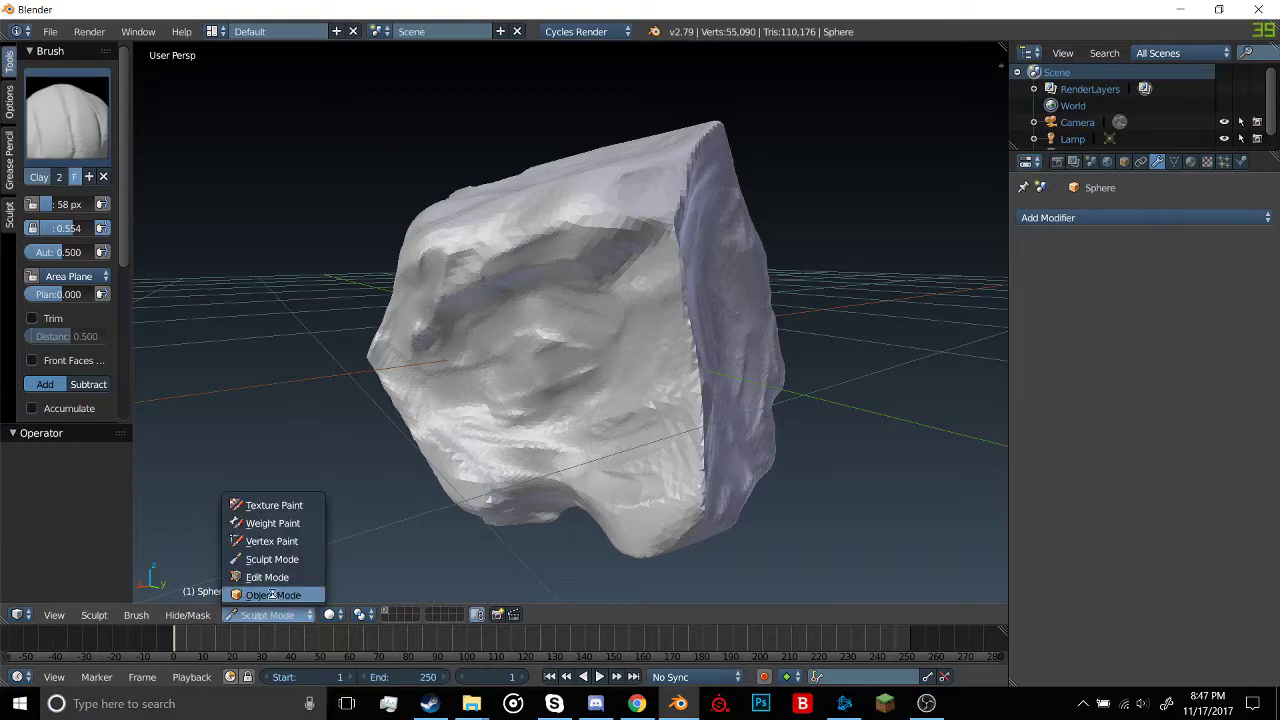
pyautogui.click(273, 595)
pyautogui.scroll(-1, 523, 437)
pyautogui.moveTo(523, 437); pyautogui.dragTo(542, 429, button='middle')
pyautogui.scroll(2, 542, 429)
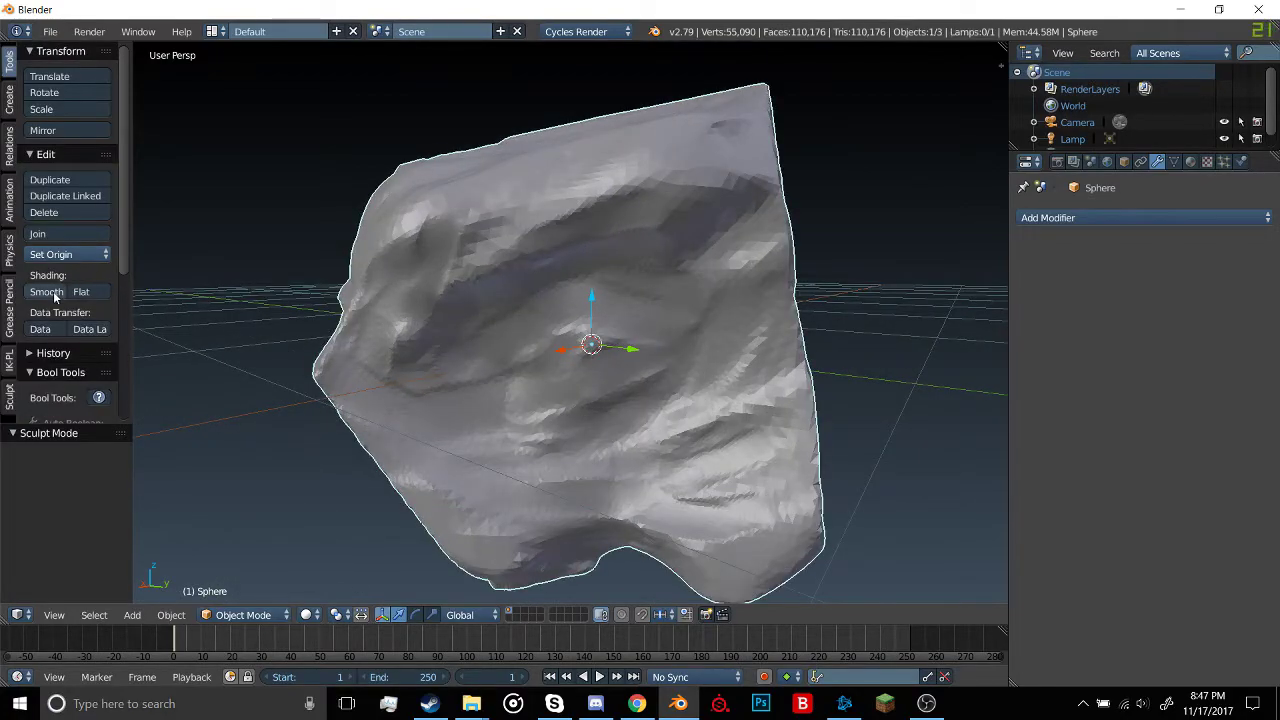
pyautogui.click(46, 292)
# Rotate the rock -90° about the global X axis
pyautogui.moveTo(262, 320)
pyautogui.mouseDown(button='middle')
pyautogui.moveTo(576, 362)
pyautogui.moveTo(710, 355)
pyautogui.moveTo(841, 369)
pyautogui.moveTo(509, 360)
pyautogui.moveTo(483, 377)
pyautogui.mouseUp(button='middle')
pyautogui.scroll(-2, 841, 369)
pyautogui.write('rx90')
pyautogui.press('BackSpace')
pyautogui.press('BackSpace')
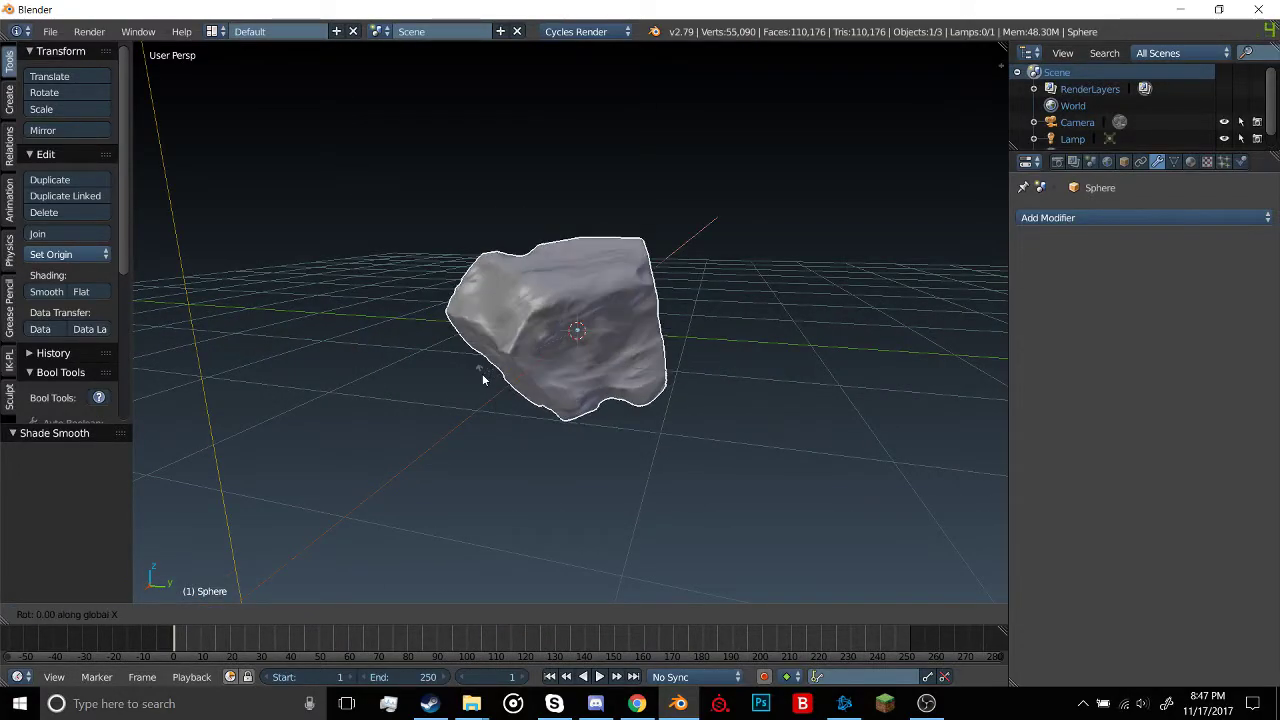
pyautogui.press('-')
pyautogui.press('9')
pyautogui.press('0')
pyautogui.press('Return')
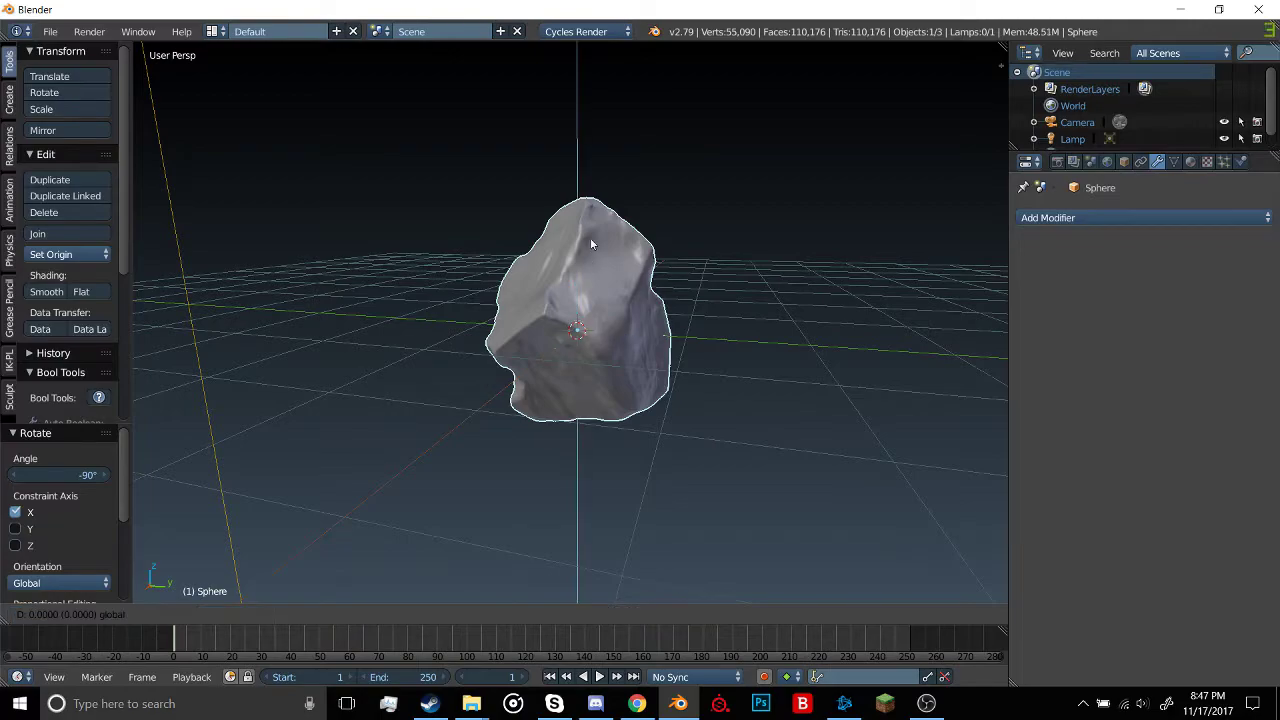
# Raise the rock 1 unit along the global Z axis
pyautogui.press('z')
pyautogui.press('1')
pyautogui.press('Return')
# Fine-tune the rock's tilt with freehand rotations about the X and Y axes, finishing with about 7° about Y
pyautogui.moveTo(677, 223); pyautogui.dragTo(517, 229, button='middle')
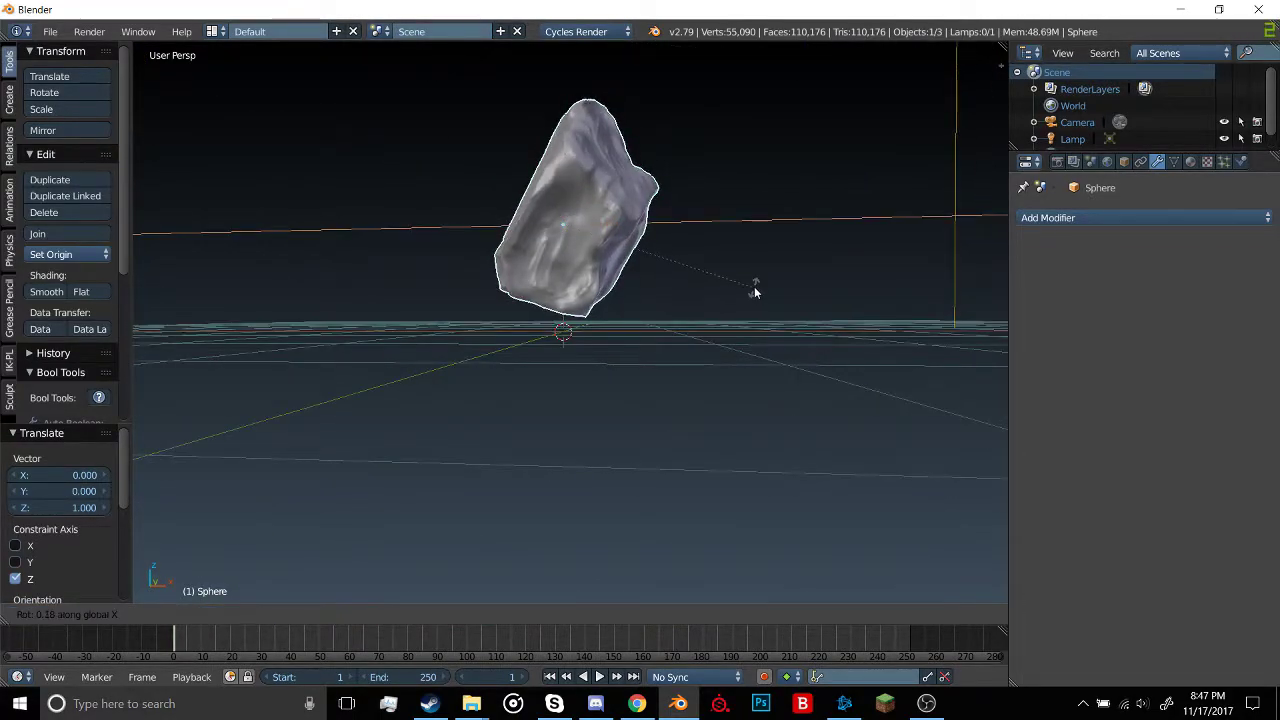
pyautogui.press('y')
pyautogui.click(747, 217)
pyautogui.moveTo(747, 217)
pyautogui.mouseDown(button='middle')
pyautogui.moveTo(774, 301)
pyautogui.moveTo(826, 291)
pyautogui.moveTo(666, 277)
pyautogui.moveTo(851, 269)
pyautogui.moveTo(825, 273)
pyautogui.moveTo(924, 299)
pyautogui.moveTo(806, 391)
pyautogui.moveTo(814, 383)
pyautogui.moveTo(671, 377)
pyautogui.moveTo(789, 366)
pyautogui.moveTo(728, 364)
pyautogui.moveTo(852, 386)
pyautogui.moveTo(731, 379)
pyautogui.moveTo(790, 386)
pyautogui.moveTo(448, 447)
pyautogui.mouseUp(button='middle')
pyautogui.press('r')
pyautogui.press('x')
pyautogui.click(718, 247)
pyautogui.press('r')
pyautogui.press('y')
pyautogui.click(823, 250)
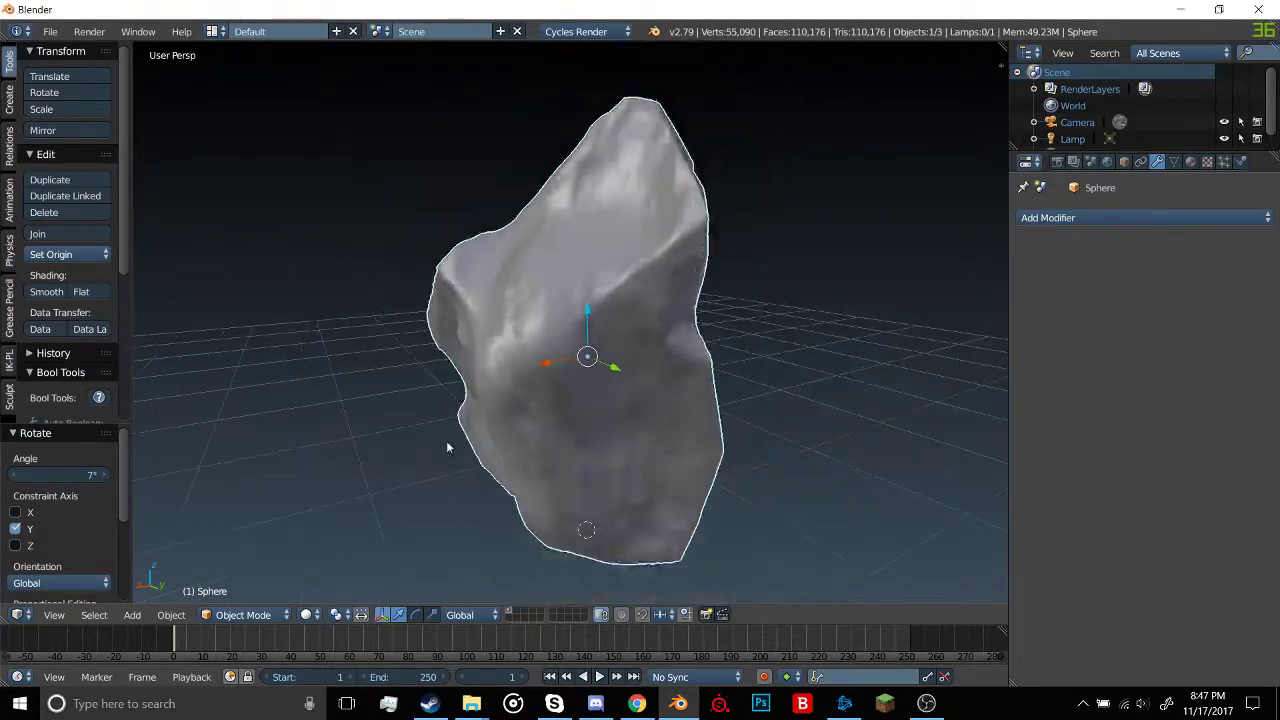
# Return to Sculpt Mode and sharpen the rock's vertical edge between the light and dark sides with the Pinch brush
pyautogui.click(248, 615)
pyautogui.click(259, 560)
pyautogui.click(97, 131)
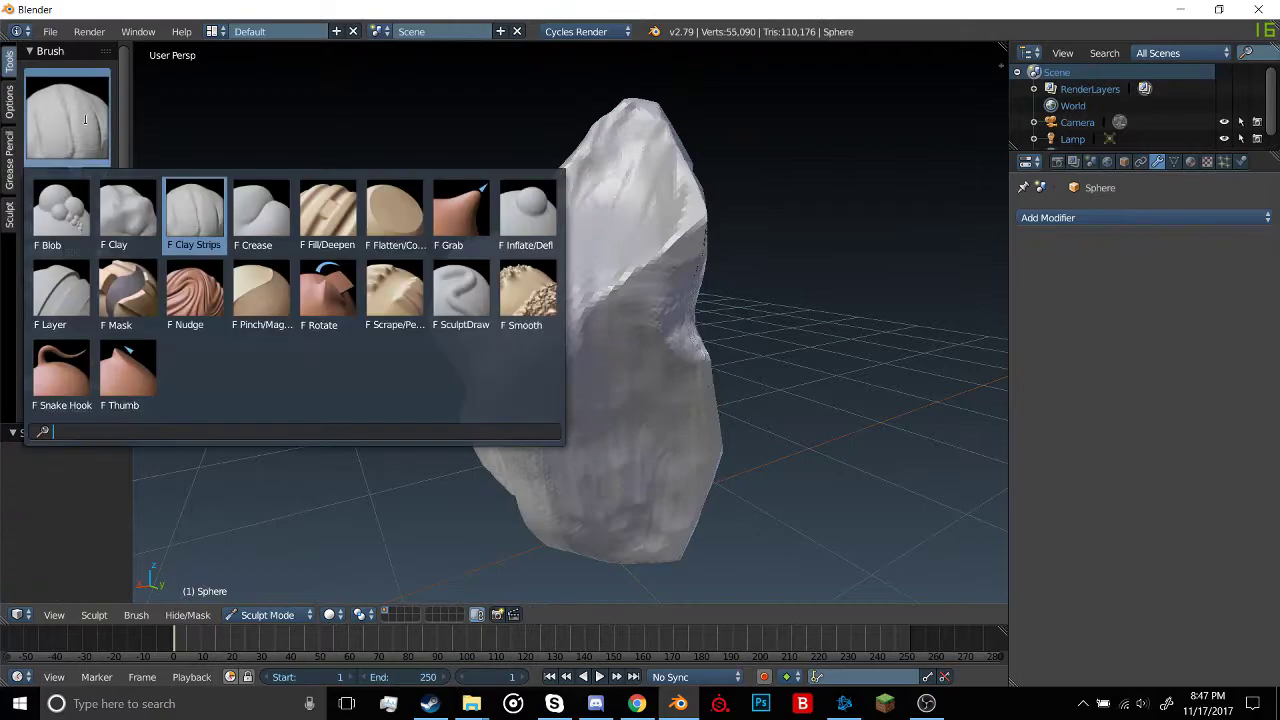
pyautogui.click(241, 281)
pyautogui.moveTo(654, 257); pyautogui.dragTo(558, 321, button='middle')
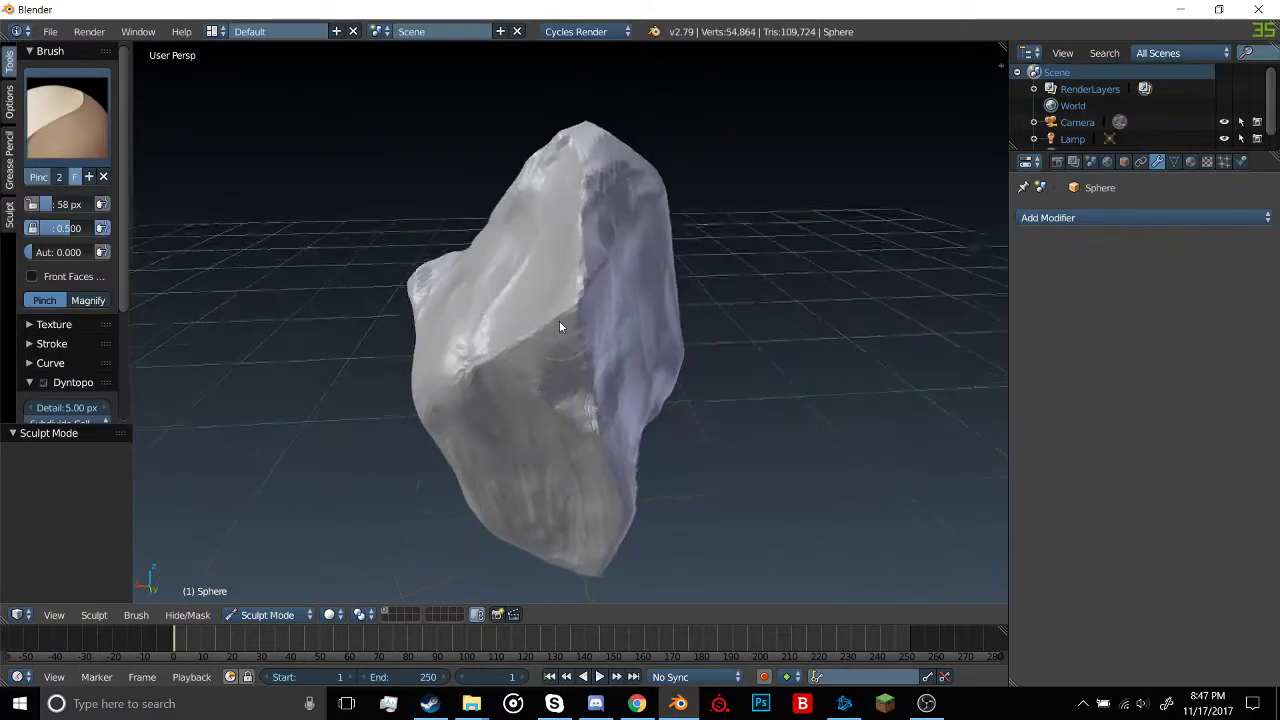
pyautogui.scroll(2, 558, 321)
pyautogui.moveTo(572, 215); pyautogui.dragTo(572, 350)
pyautogui.moveTo(572, 350)
pyautogui.mouseDown(button='middle')
pyautogui.moveTo(386, 249)
pyautogui.moveTo(531, 422)
pyautogui.mouseUp(button='middle')
# Soften the jagged upper part of the vertical edge with short strokes of the Smooth brush
pyautogui.click(67, 120)
pyautogui.click(529, 290)
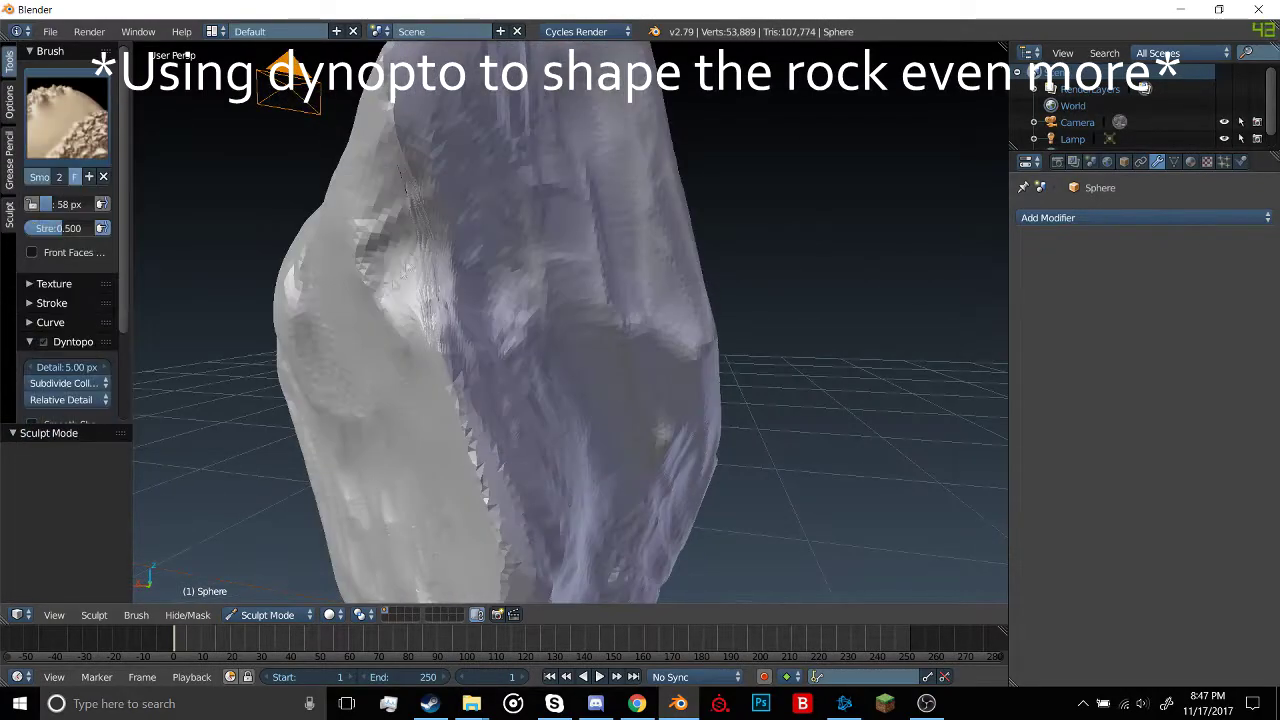
pyautogui.moveTo(467, 230); pyautogui.dragTo(470, 308)
pyautogui.moveTo(470, 308); pyautogui.dragTo(400, 360, button='middle')
pyautogui.moveTo(400, 360); pyautogui.dragTo(415, 386)
pyautogui.moveTo(415, 386); pyautogui.dragTo(570, 350, button='middle')
# Build up the rock's sides with short and long, mostly downward Clay Strips strokes
pyautogui.click(67, 120)
pyautogui.click(183, 212)
pyautogui.moveTo(549, 248); pyautogui.dragTo(520, 262)
pyautogui.moveTo(520, 262)
pyautogui.mouseDown(button='middle')
pyautogui.moveTo(450, 262)
pyautogui.moveTo(429, 297)
pyautogui.moveTo(540, 240)
pyautogui.mouseUp(button='middle')
pyautogui.moveTo(540, 240); pyautogui.dragTo(490, 340)
pyautogui.moveTo(490, 340); pyautogui.dragTo(430, 330, button='middle')
pyautogui.moveTo(480, 290); pyautogui.dragTo(485, 355)
pyautogui.moveTo(485, 355)
pyautogui.mouseDown(button='middle')
pyautogui.moveTo(584, 257)
pyautogui.moveTo(563, 283)
pyautogui.mouseUp(button='middle')
pyautogui.moveTo(575, 300); pyautogui.dragTo(572, 455)
pyautogui.moveTo(625, 220)
pyautogui.mouseDown()
pyautogui.moveTo(625, 425)
pyautogui.moveTo(588, 360)
pyautogui.mouseUp()
pyautogui.moveTo(588, 260)
pyautogui.mouseDown(button='middle')
pyautogui.moveTo(671, 286)
pyautogui.moveTo(443, 334)
pyautogui.moveTo(538, 261)
pyautogui.moveTo(560, 170)
pyautogui.moveTo(500, 290)
pyautogui.moveTo(560, 240)
pyautogui.moveTo(551, 329)
pyautogui.moveTo(640, 310)
pyautogui.mouseUp(button='middle')
# Tighten the reshaped ridges with long Pinch strokes across the rock
pyautogui.scroll(-2, 634, 283)
pyautogui.press('p')
pyautogui.scroll(3, 540, 300)
pyautogui.moveTo(690, 420); pyautogui.dragTo(492, 447)
pyautogui.moveTo(492, 447)
pyautogui.mouseDown(button='middle')
pyautogui.moveTo(777, 443)
pyautogui.moveTo(822, 555)
pyautogui.moveTo(680, 290)
pyautogui.moveTo(600, 340)
pyautogui.mouseUp(button='middle')
pyautogui.scroll(-3, 777, 443)
pyautogui.scroll(3, 680, 290)
pyautogui.moveTo(600, 340); pyautogui.dragTo(656, 272)
pyautogui.moveTo(656, 272)
pyautogui.mouseDown(button='middle')
pyautogui.moveTo(747, 302)
pyautogui.moveTo(799, 266)
pyautogui.moveTo(446, 206)
pyautogui.moveTo(530, 422)
pyautogui.mouseUp(button='middle')
# Return to Object Mode, duplicate the rock and move the copy along the Y axis until it stands beside the original
pyautogui.scroll(-3, 747, 302)
pyautogui.scroll(2, 530, 422)
pyautogui.press('c')
pyautogui.scroll(-3, 496, 194)
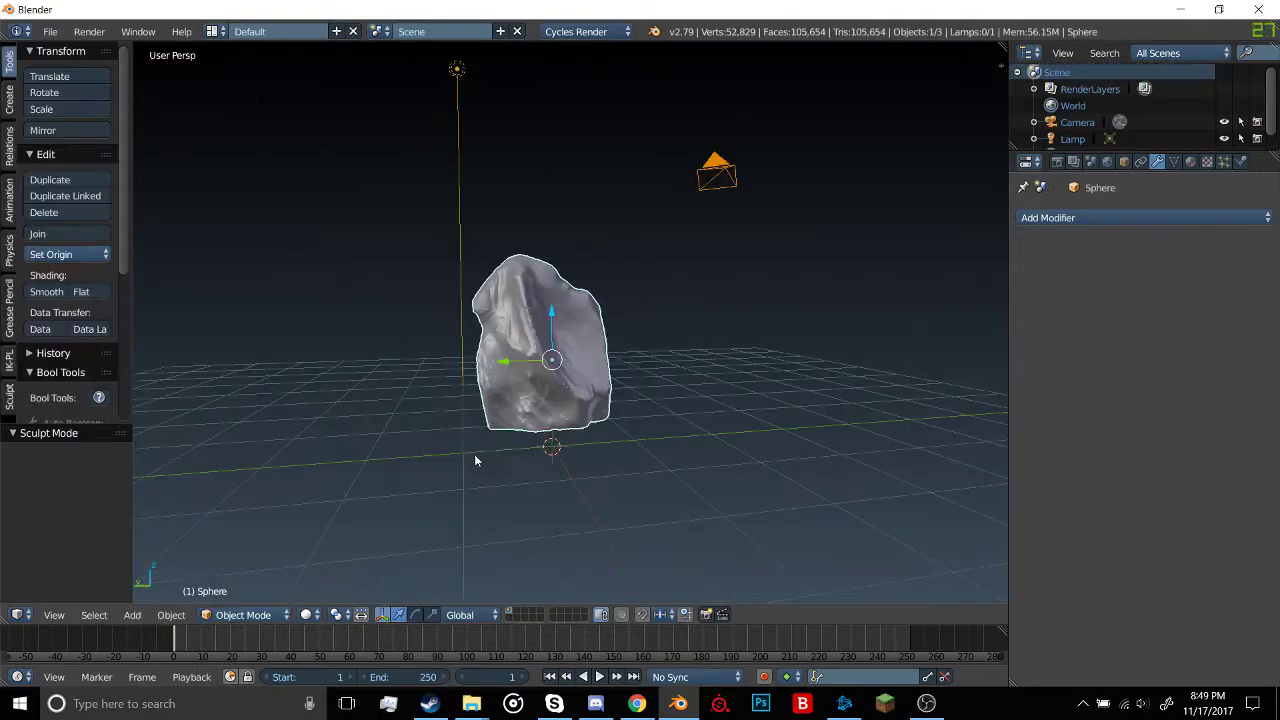
pyautogui.scroll(3, 474, 454)
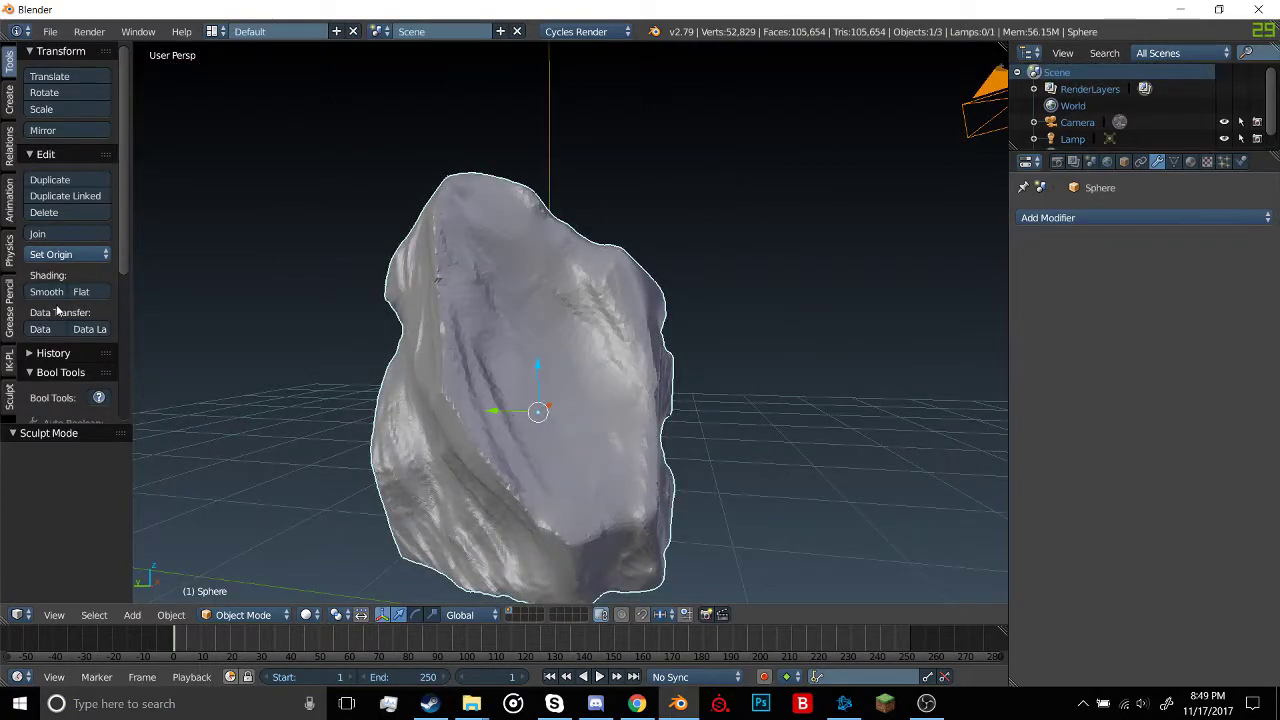
pyautogui.moveTo(385, 352); pyautogui.dragTo(752, 362, button='middle')
pyautogui.hotkey('shift', 'd')
pyautogui.click(752, 361)
pyautogui.keyDown('ctrl'); pyautogui.moveTo(647, 380); pyautogui.dragTo(900, 381); pyautogui.keyUp('ctrl')
pyautogui.keyDown('shift'); pyautogui.moveTo(843, 376); pyautogui.dragTo(700, 355, button='middle'); pyautogui.keyUp('shift')
# Add a Decimate modifier to the duplicate rock with a Collapse ratio of 0.1
pyautogui.click(1048, 217)
pyautogui.click(938, 328)
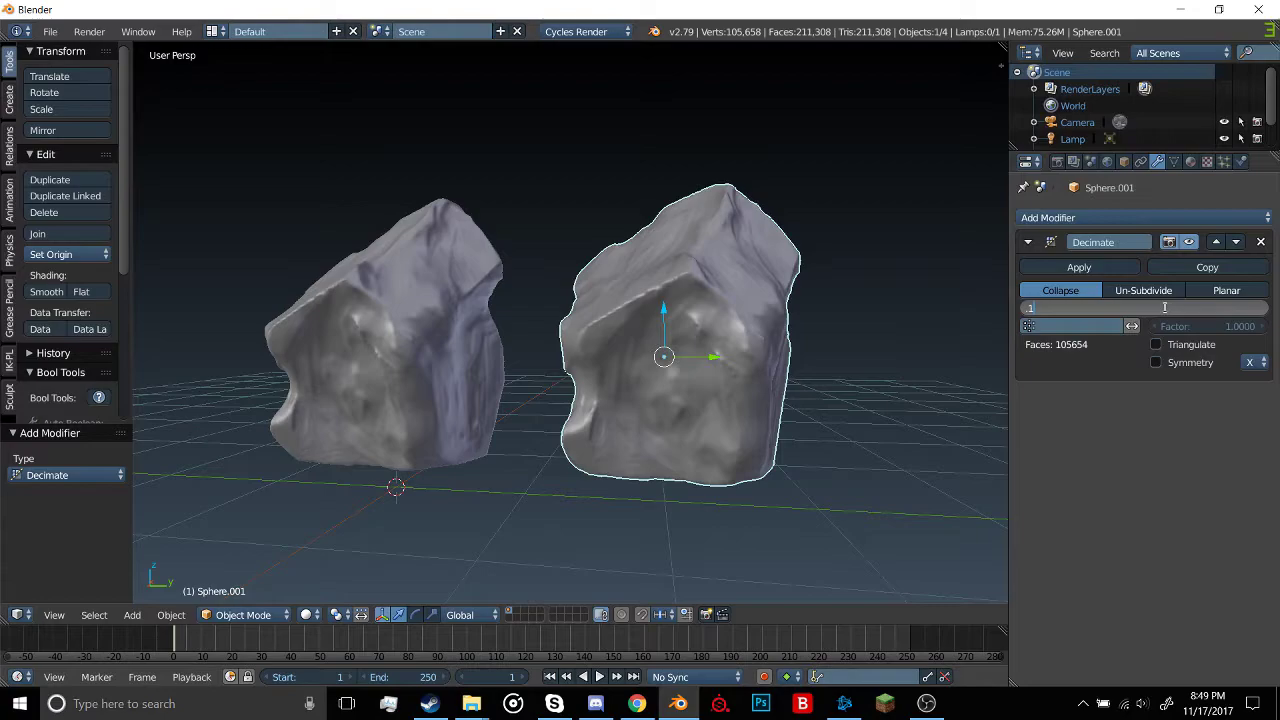
pyautogui.press('Return')
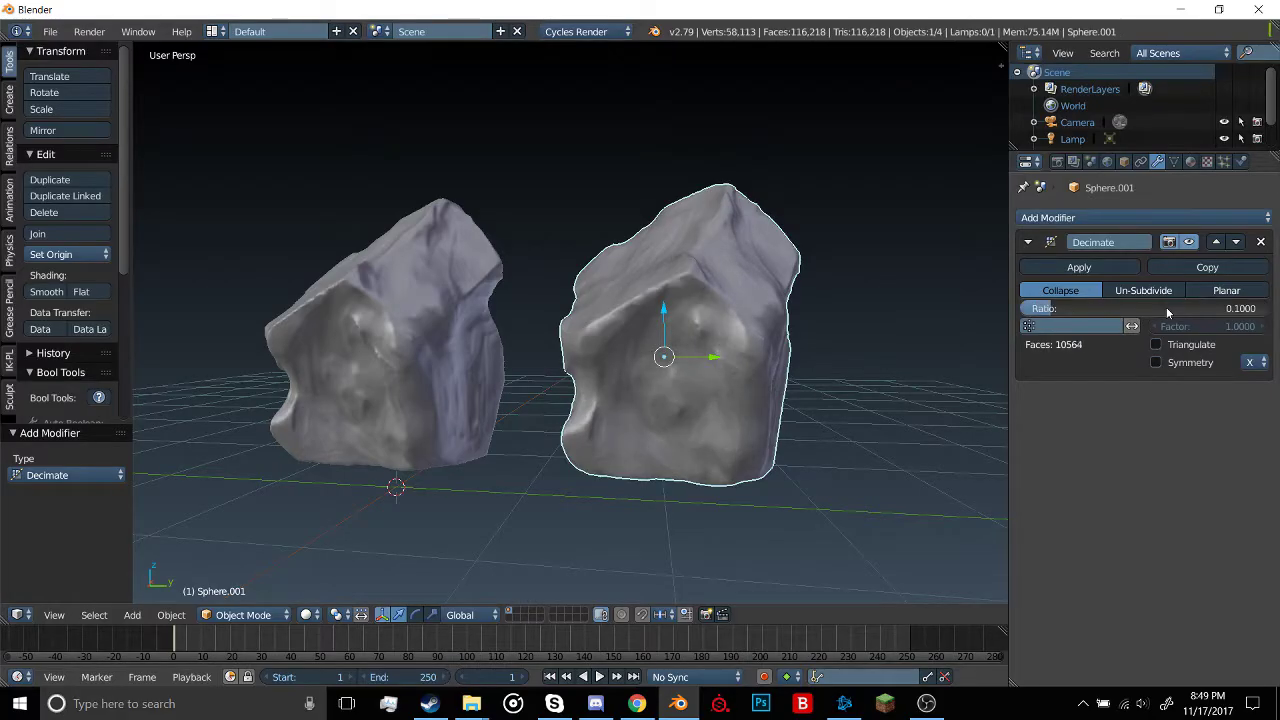
# Compare the mesh density of the original and the duplicate rock in wireframe and Edit Mode
pyautogui.moveTo(869, 344)
pyautogui.mouseDown(button='middle')
pyautogui.moveTo(821, 358)
pyautogui.moveTo(857, 339)
pyautogui.mouseUp(button='middle')
pyautogui.press('z')
pyautogui.press('z')
pyautogui.rightClick(414, 325)
pyautogui.press('Tab')
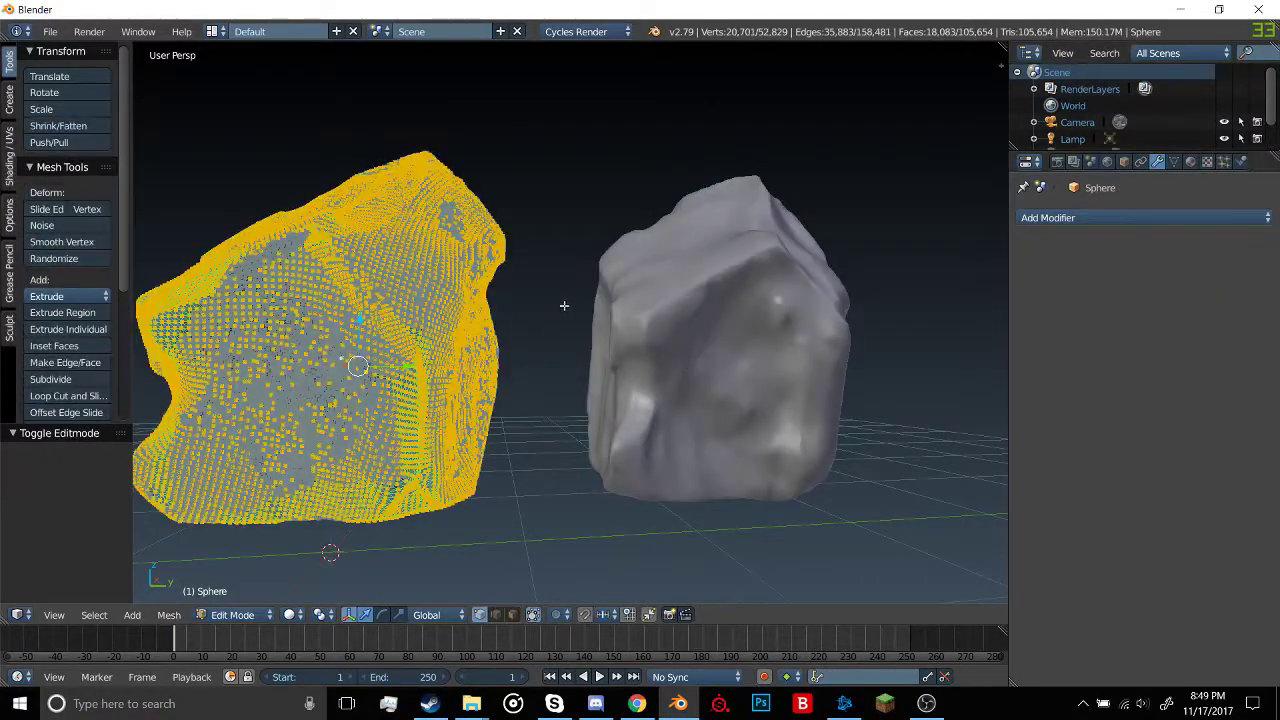
pyautogui.press('a')
pyautogui.press('a')
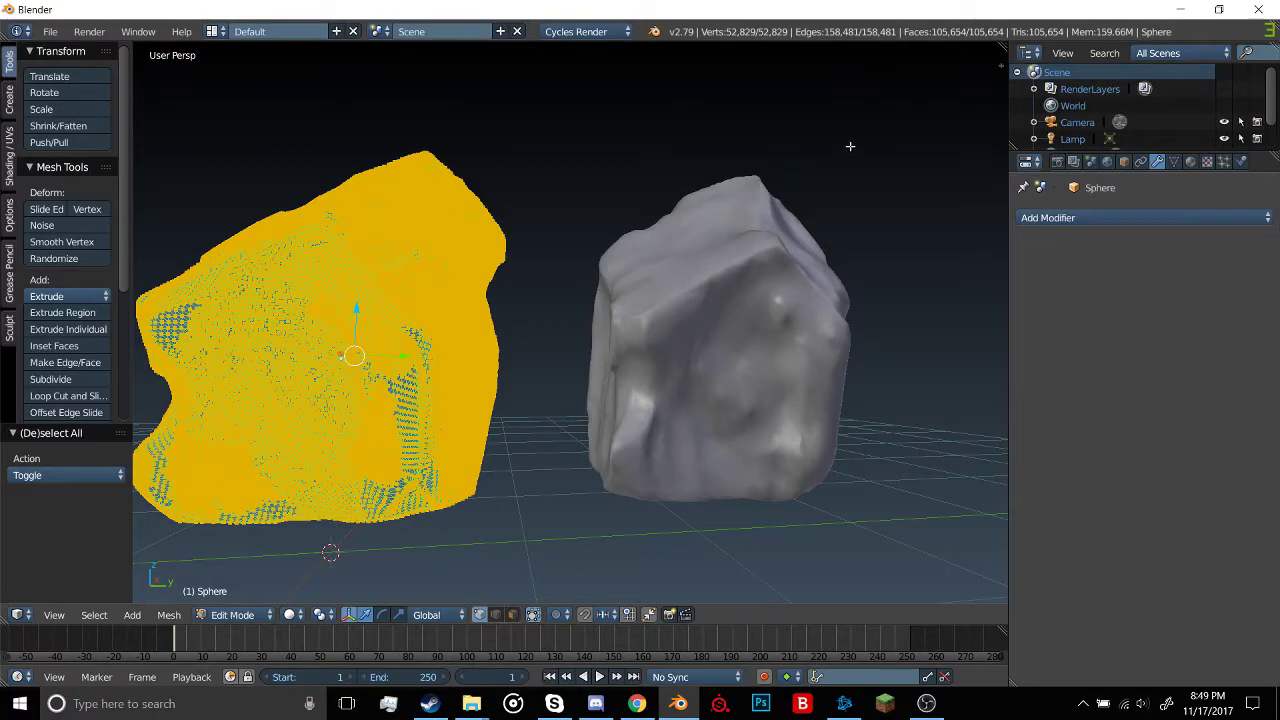
pyautogui.press('Tab')
pyautogui.rightClick(771, 202)
pyautogui.press('Tab')
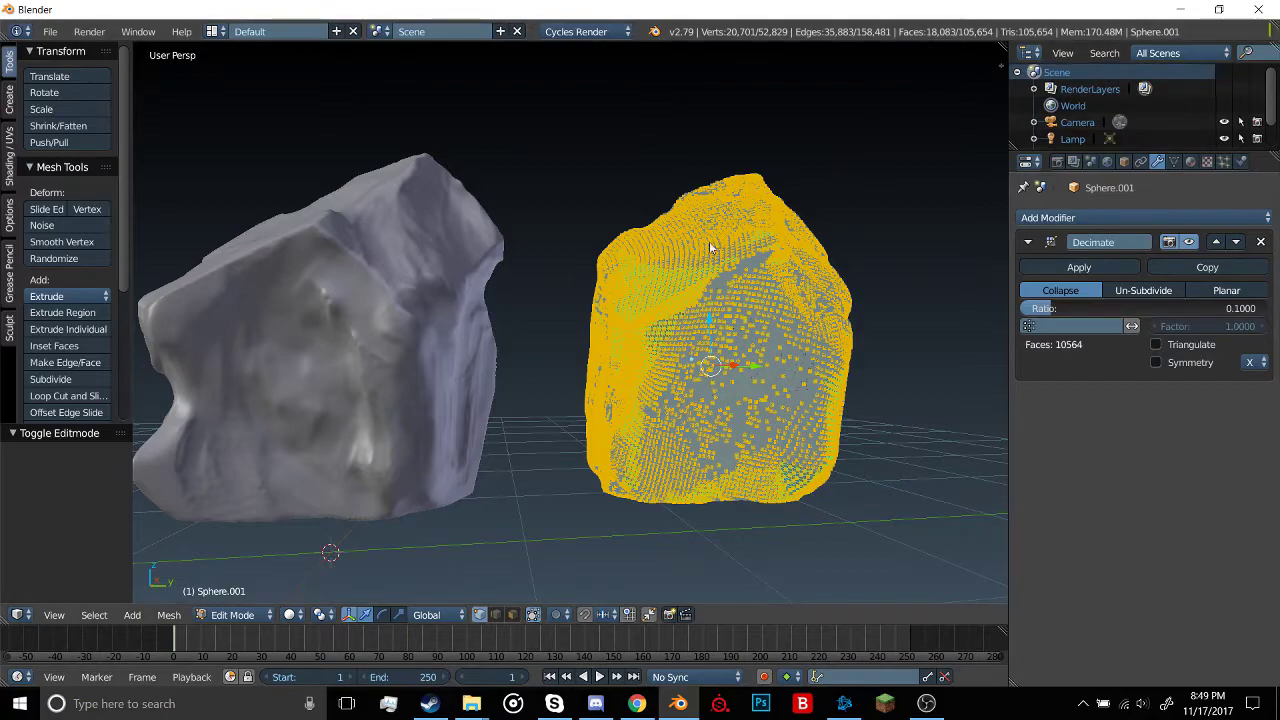
pyautogui.press('Tab')
# Lower the duplicate's Decimate ratio to 0.05, compare both rocks, and apply the modifier
pyautogui.moveTo(771, 291); pyautogui.dragTo(1040, 325, button='middle')
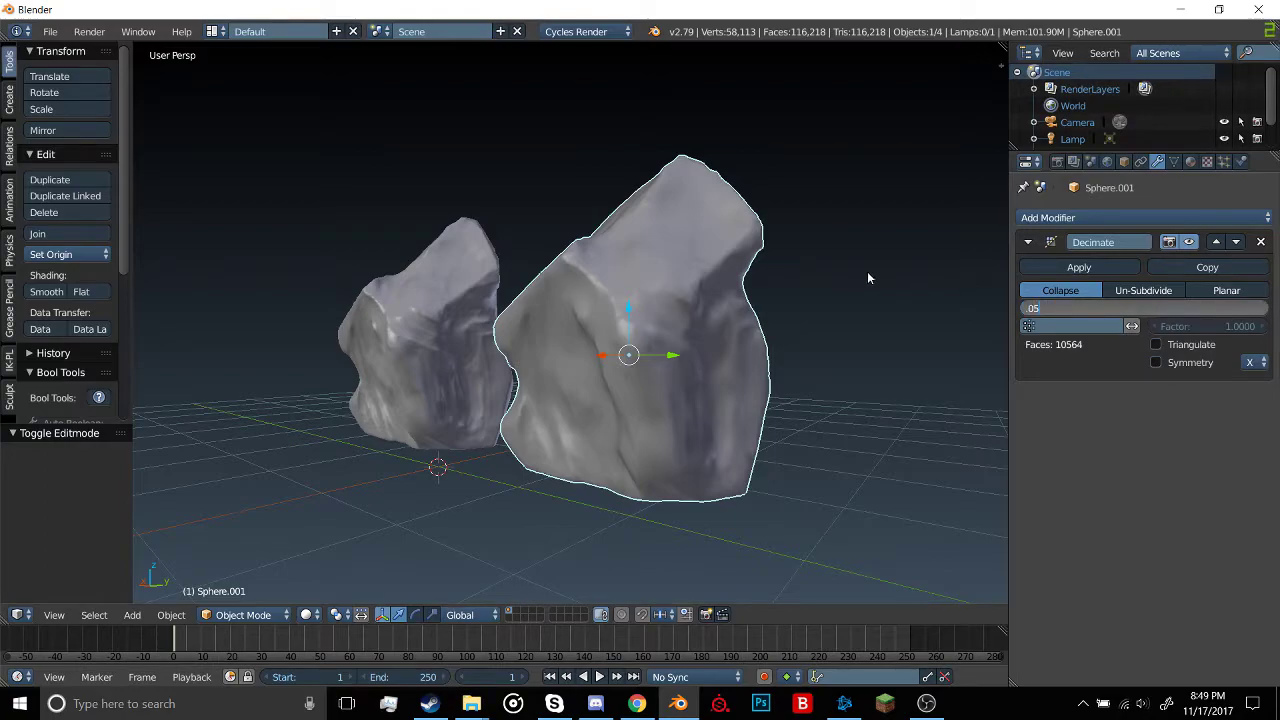
pyautogui.press('Return')
pyautogui.moveTo(684, 303); pyautogui.dragTo(408, 278, button='middle')
pyautogui.scroll(3, 559, 274)
pyautogui.scroll(-2, 530, 297)
pyautogui.rightClick(400, 302)
pyautogui.scroll(4, 704, 340)
pyautogui.scroll(-2, 549, 345)
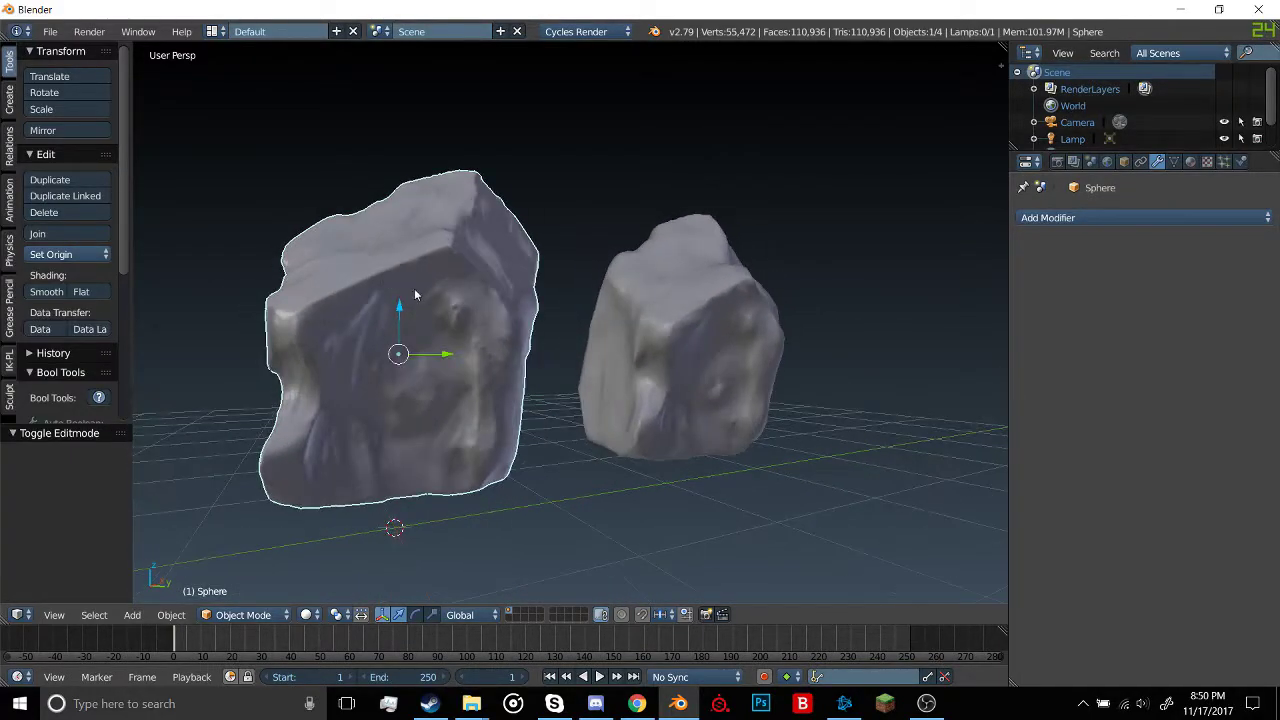
pyautogui.rightClick(662, 300)
pyautogui.moveTo(662, 300); pyautogui.dragTo(696, 261, button='middle')
pyautogui.click(1056, 268)
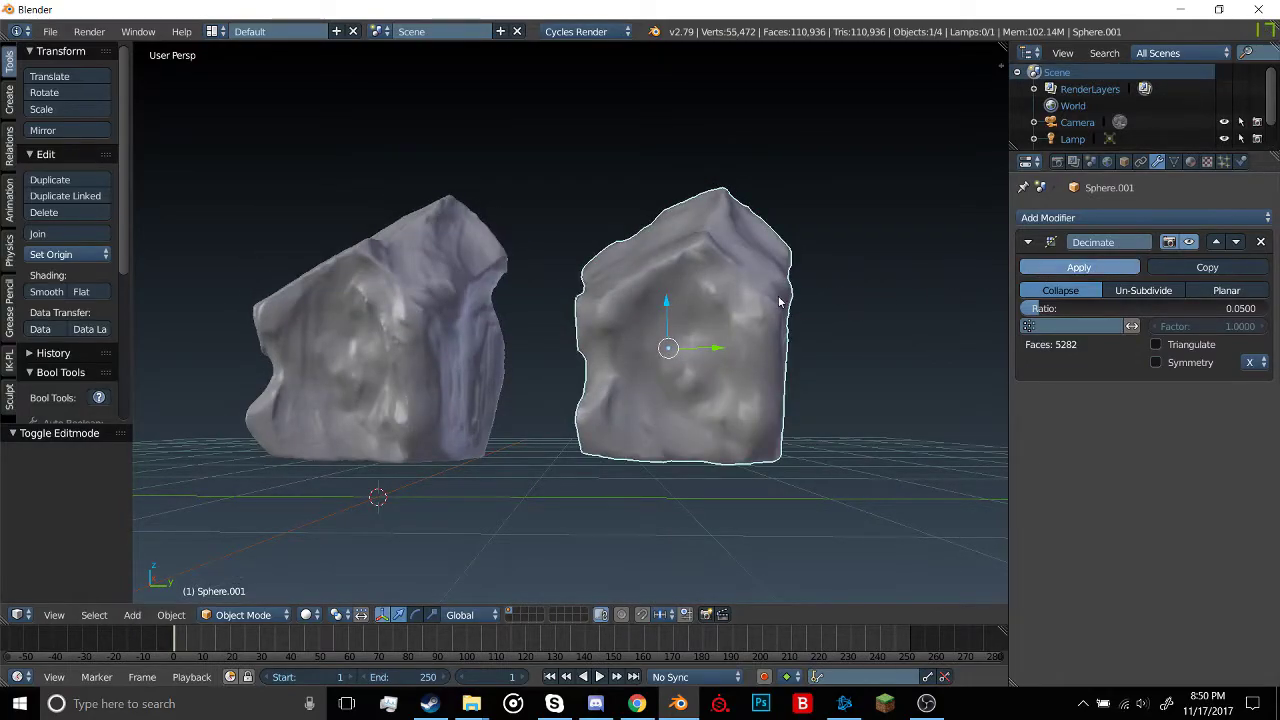
# Examine the geometry and surface look of the decimated copy against the original high-poly rock
pyautogui.press('Tab')
pyautogui.press('a')
pyautogui.moveTo(817, 277); pyautogui.dragTo(800, 280, button='middle')
pyautogui.press('Tab')
pyautogui.rightClick(461, 252)
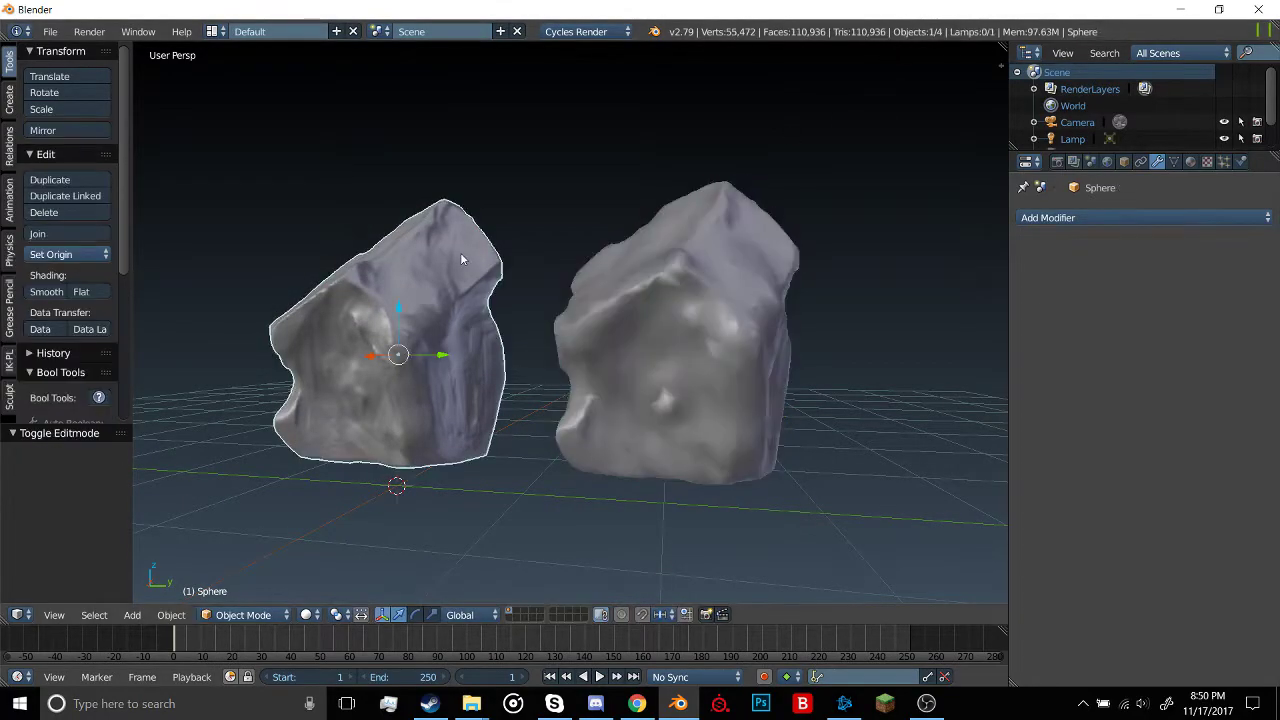
pyautogui.press('Tab')
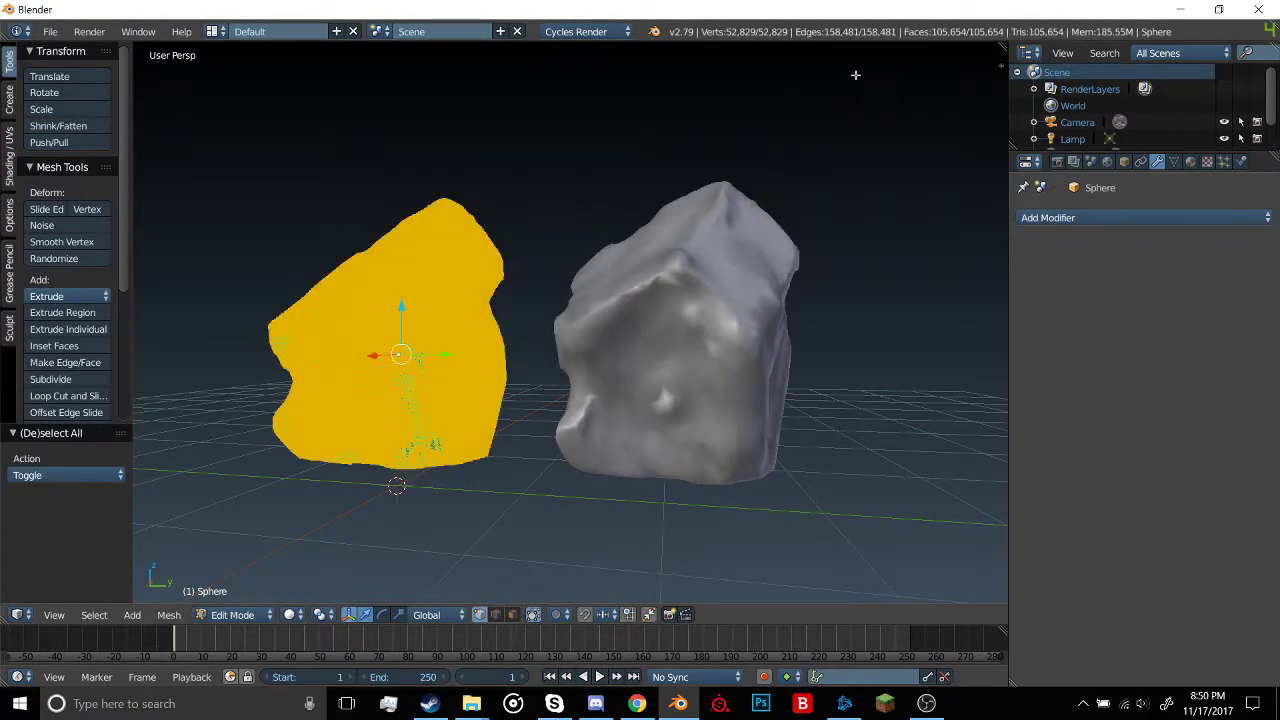
pyautogui.press('Tab')
pyautogui.moveTo(723, 243); pyautogui.dragTo(581, 274, button='middle')
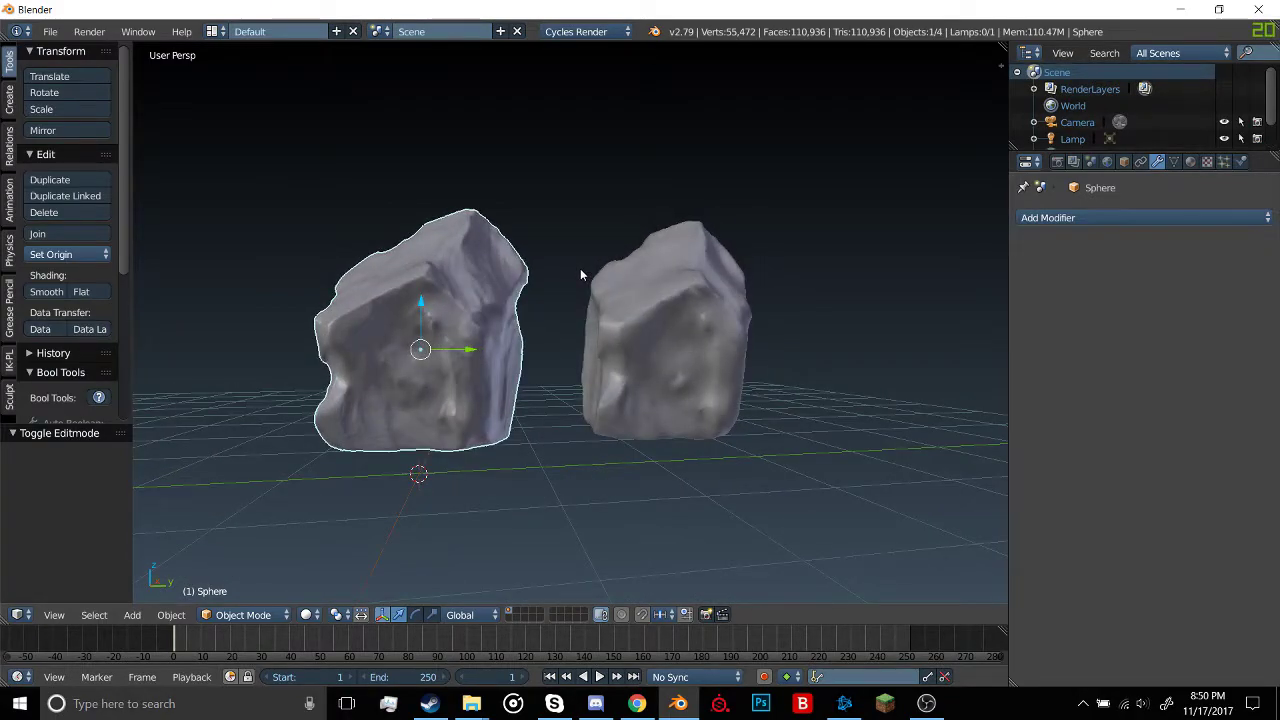